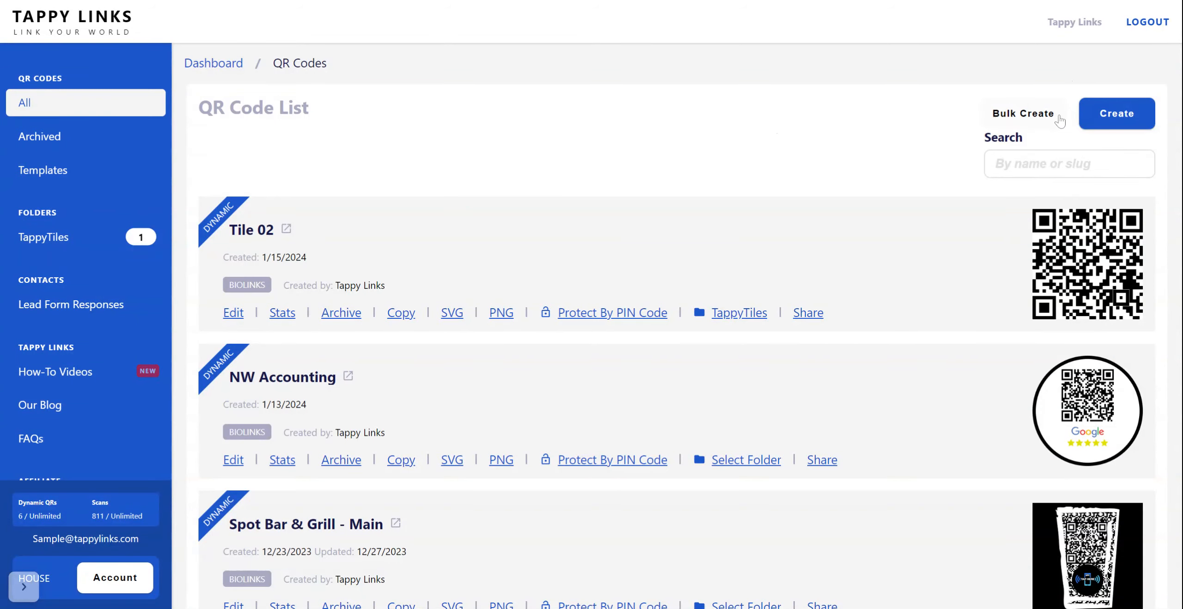
Step: Create a blank QR code and choose the Restaurant Menu type, searching the types for "menu"
{"action": "left_click", "coordinate": [1117, 115]}
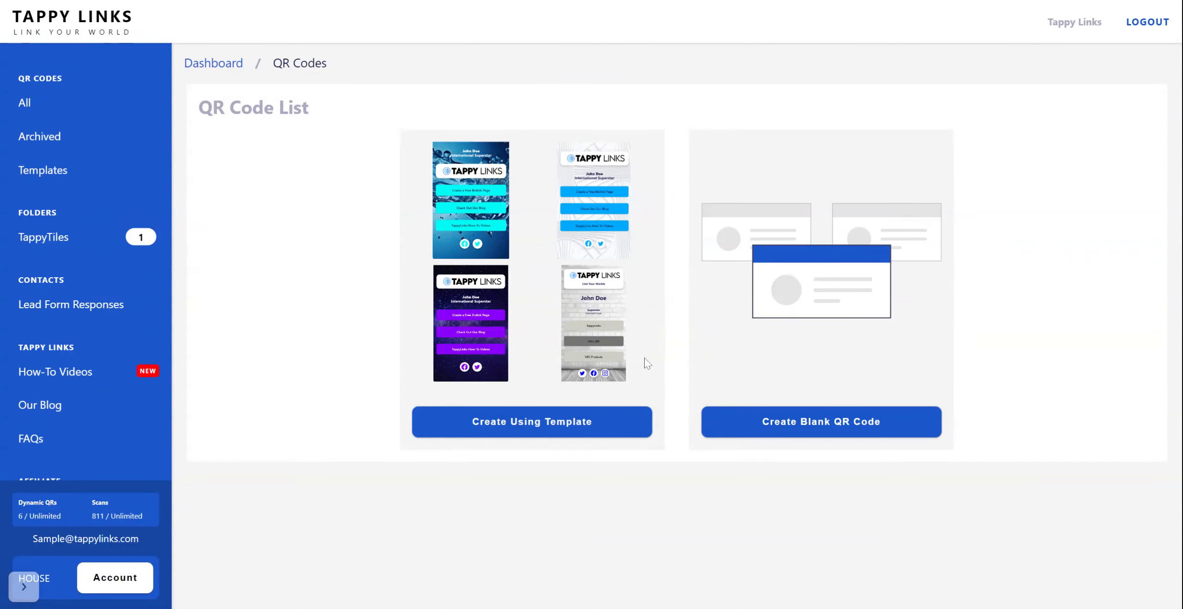
{"action": "left_click", "coordinate": [843, 429]}
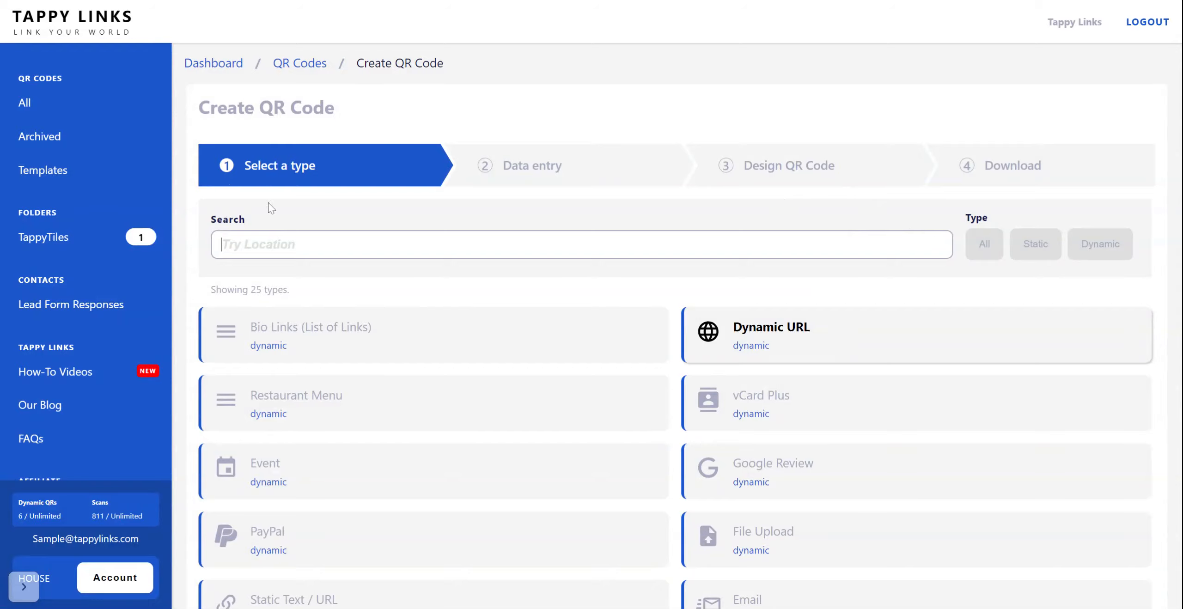
{"action": "scroll", "coordinate": [628, 337], "scroll_direction": "down", "scroll_amount": 10}
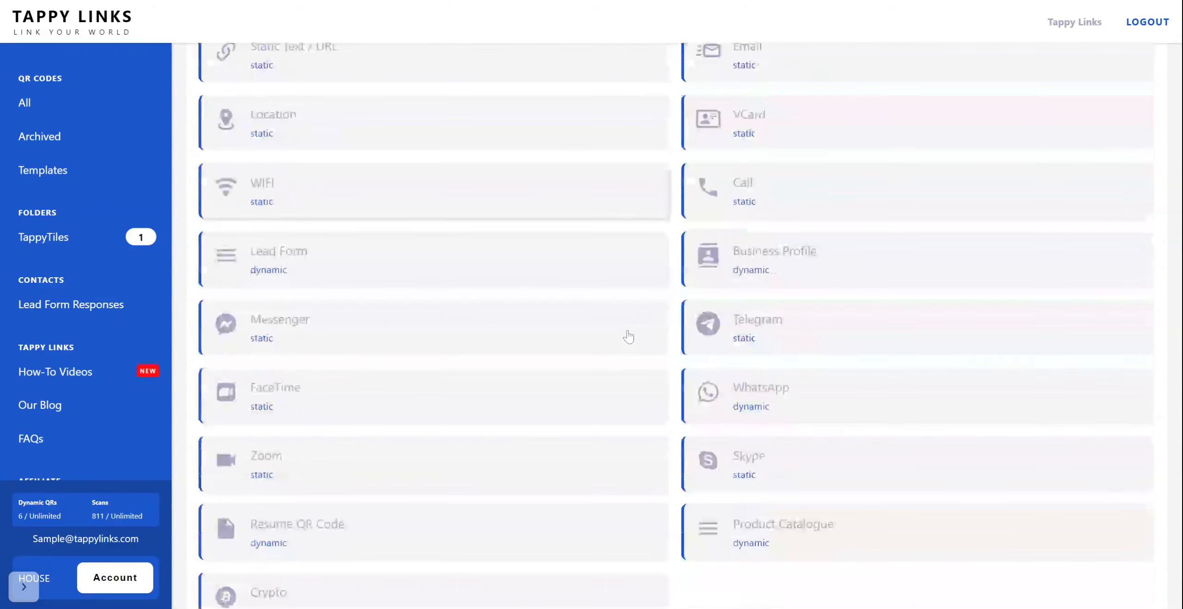
{"action": "scroll", "coordinate": [628, 337], "scroll_direction": "up", "scroll_amount": 4}
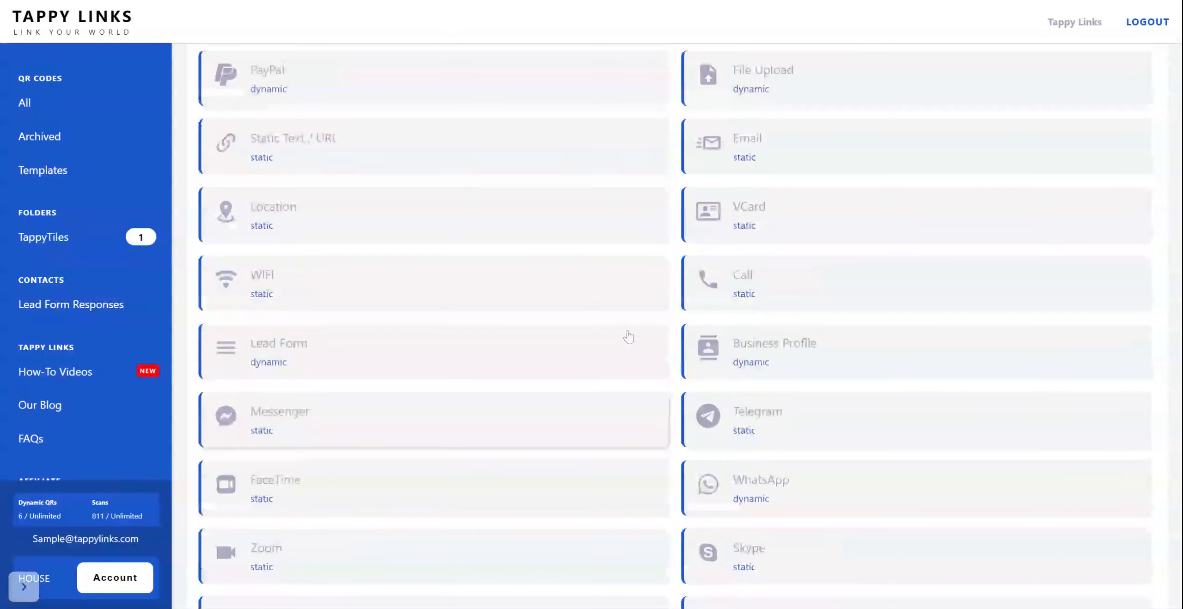
{"action": "scroll", "coordinate": [628, 337], "scroll_direction": "up", "scroll_amount": 4}
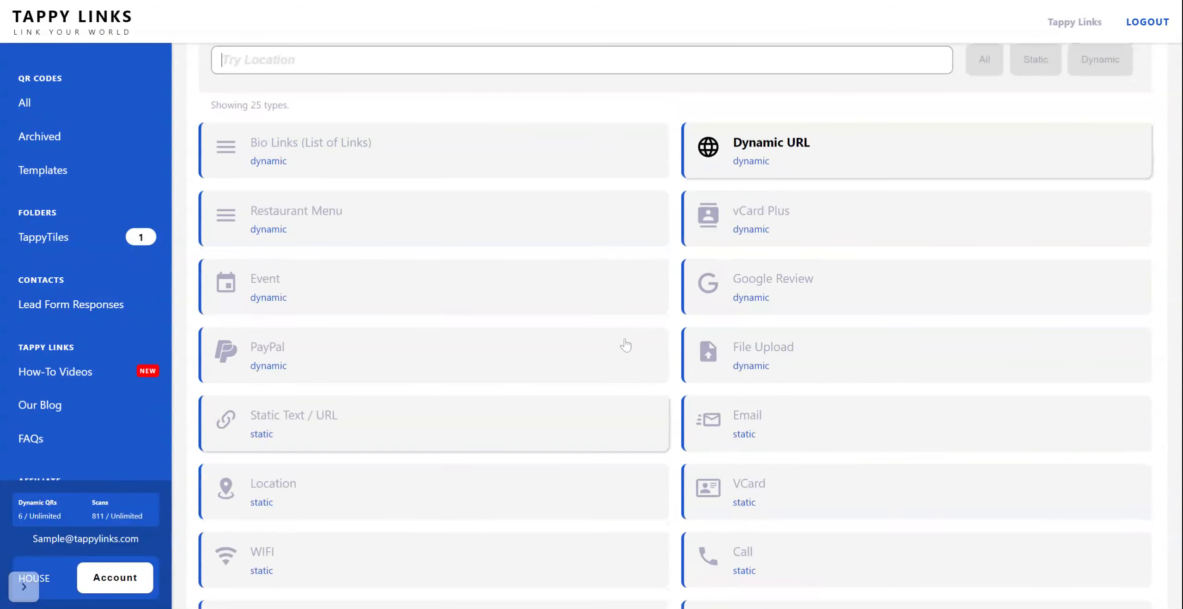
{"action": "scroll", "coordinate": [319, 228], "scroll_direction": "up", "scroll_amount": 3}
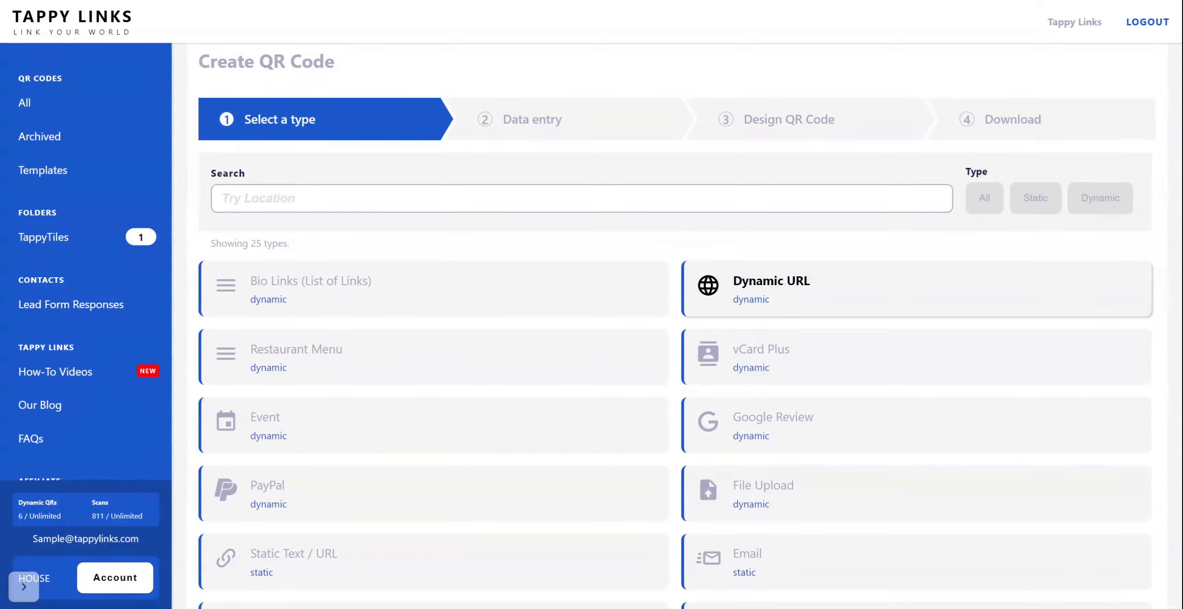
{"action": "type", "text": "menu"}
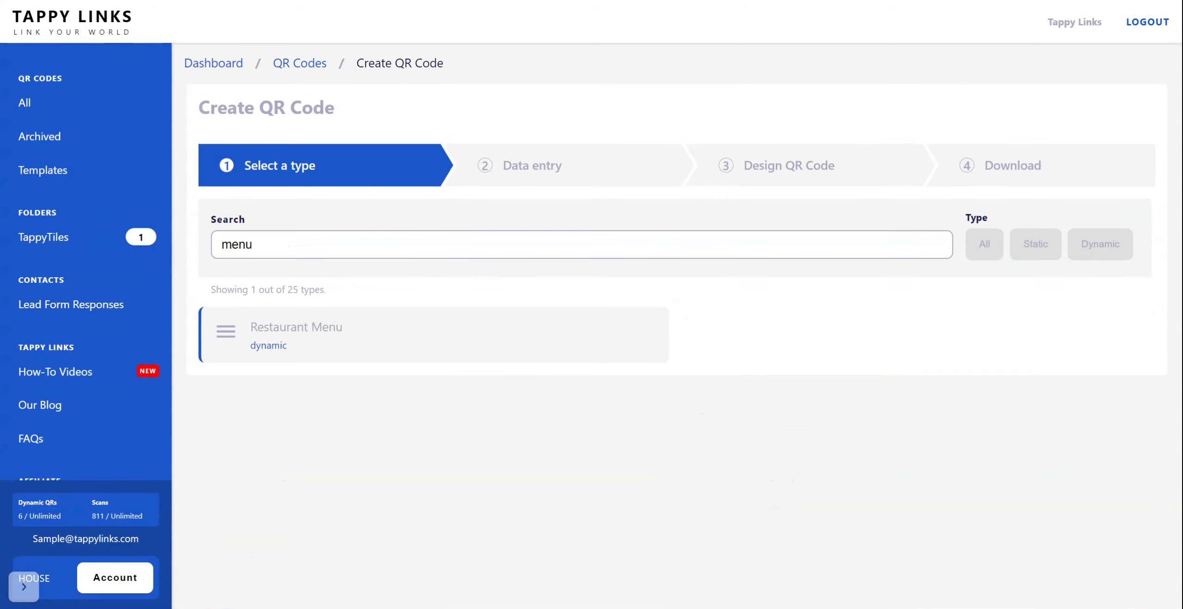
{"action": "left_click", "coordinate": [301, 343]}
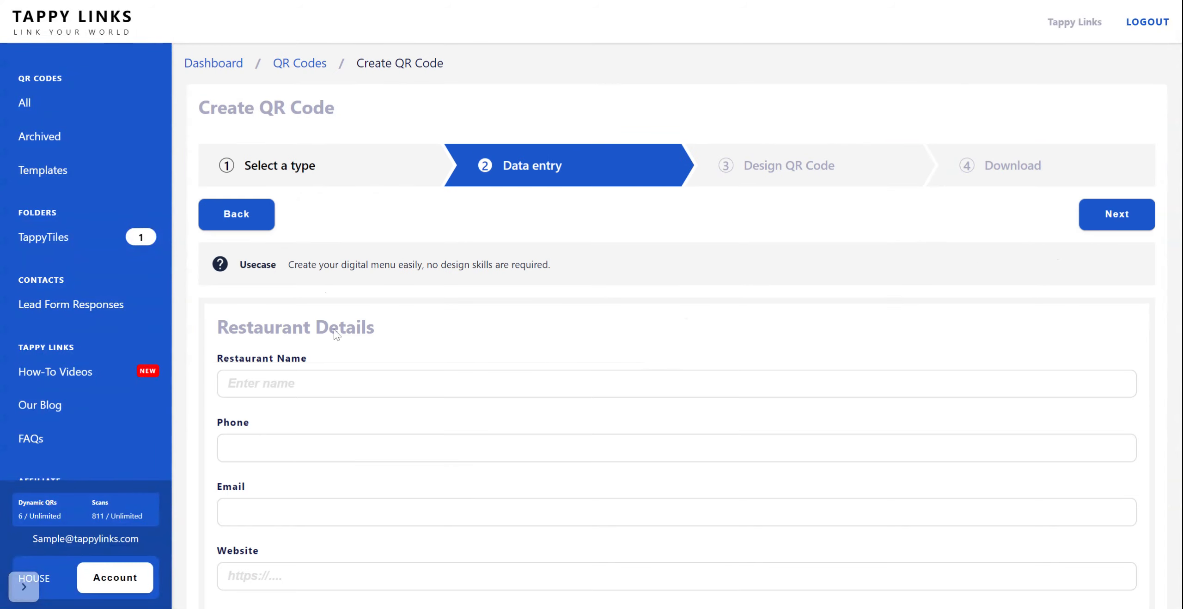
Step: Enter "Test Bar" as the restaurant name in the restaurant details
{"action": "scroll", "coordinate": [578, 277], "scroll_direction": "down", "scroll_amount": 3}
{"action": "left_click", "coordinate": [555, 245]}
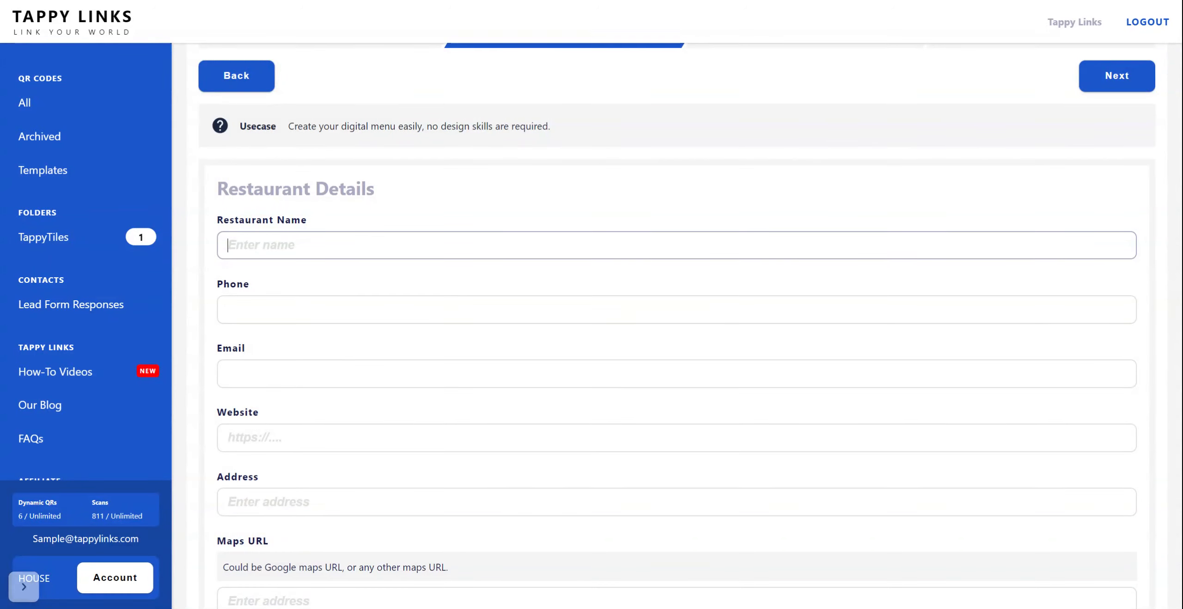
{"action": "type", "text": "Test"}
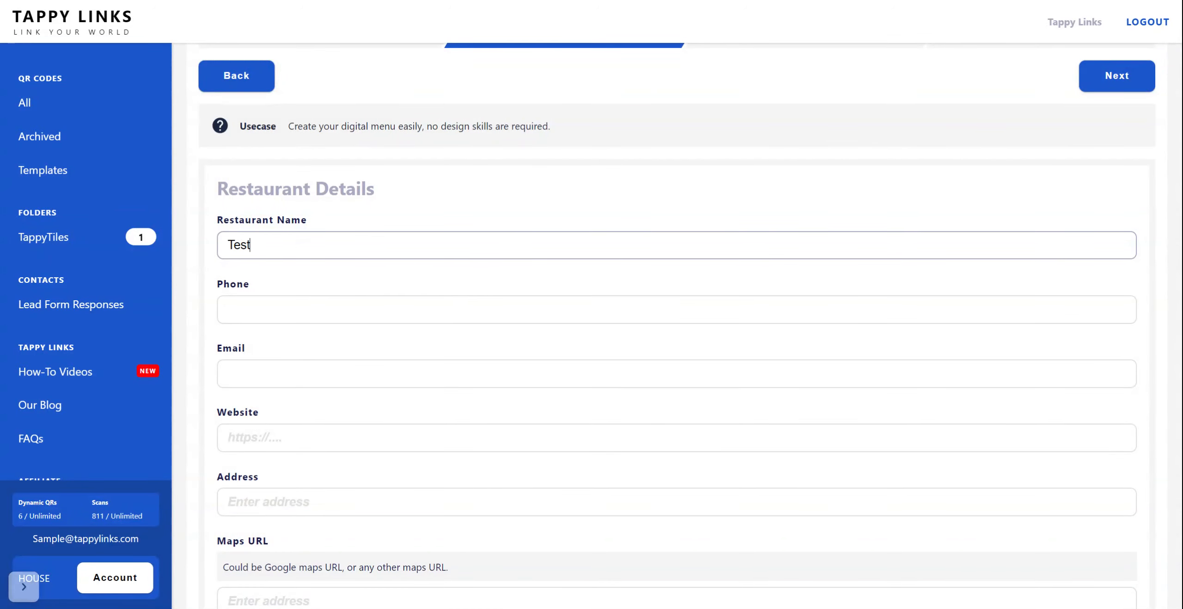
{"action": "type", "text": " Bar"}
{"action": "left_click", "coordinate": [390, 309]}
Step: Enable the opening hours, switch them back to Disabled, and continue to the QR code design stage
{"action": "scroll", "coordinate": [391, 300], "scroll_direction": "down", "scroll_amount": 3}
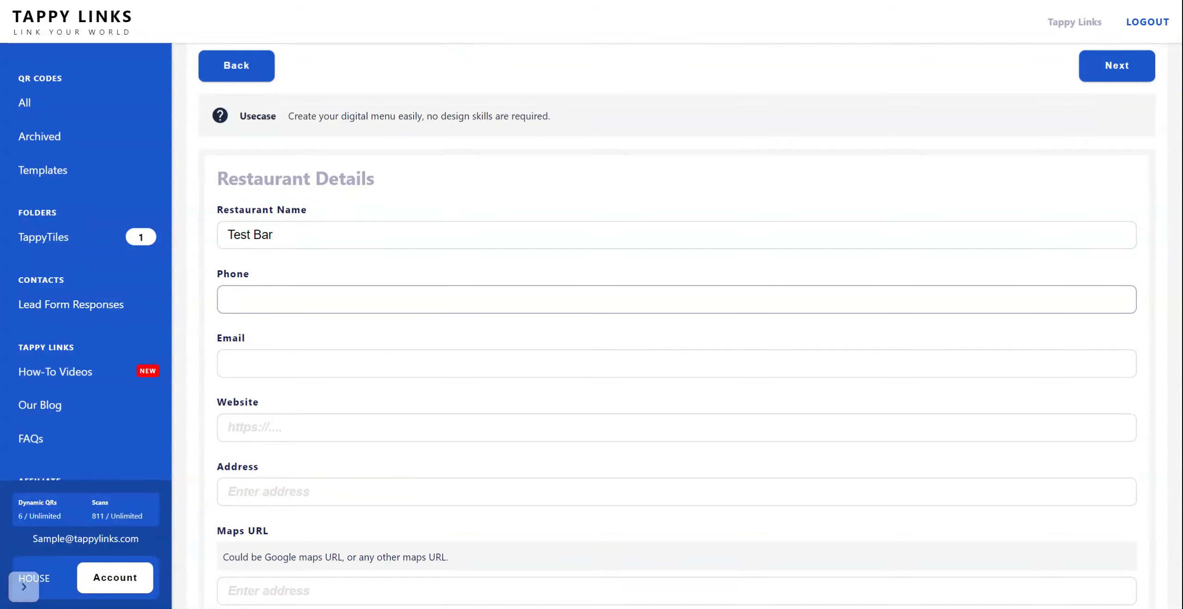
{"action": "scroll", "coordinate": [348, 332], "scroll_direction": "down", "scroll_amount": 1}
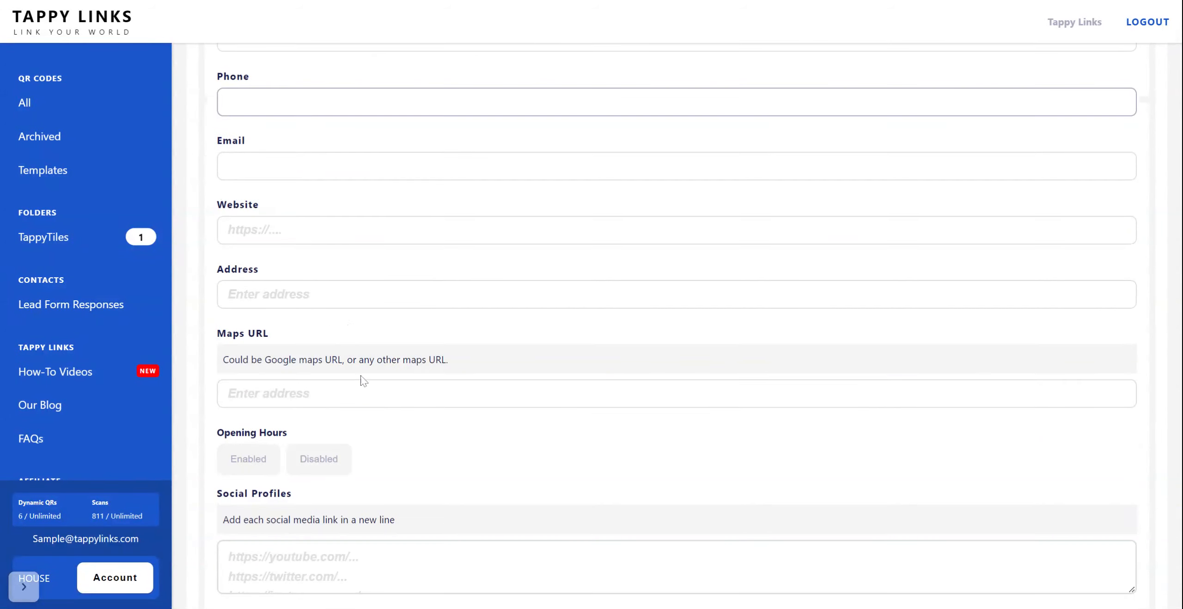
{"action": "scroll", "coordinate": [400, 406], "scroll_direction": "down", "scroll_amount": 2}
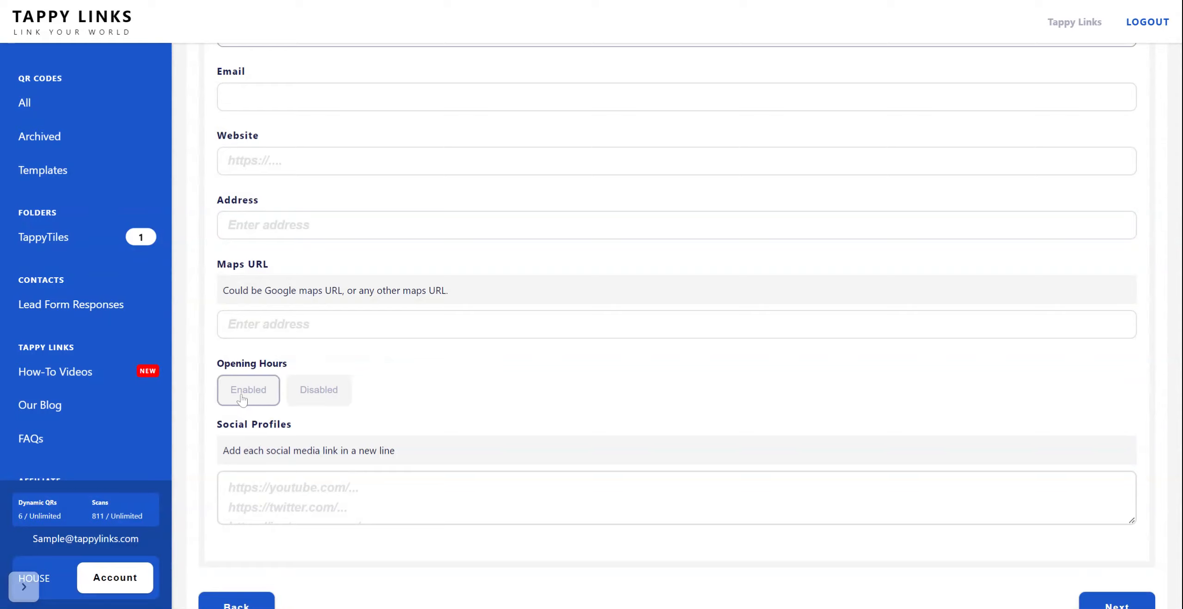
{"action": "scroll", "coordinate": [425, 393], "scroll_direction": "down", "scroll_amount": 1}
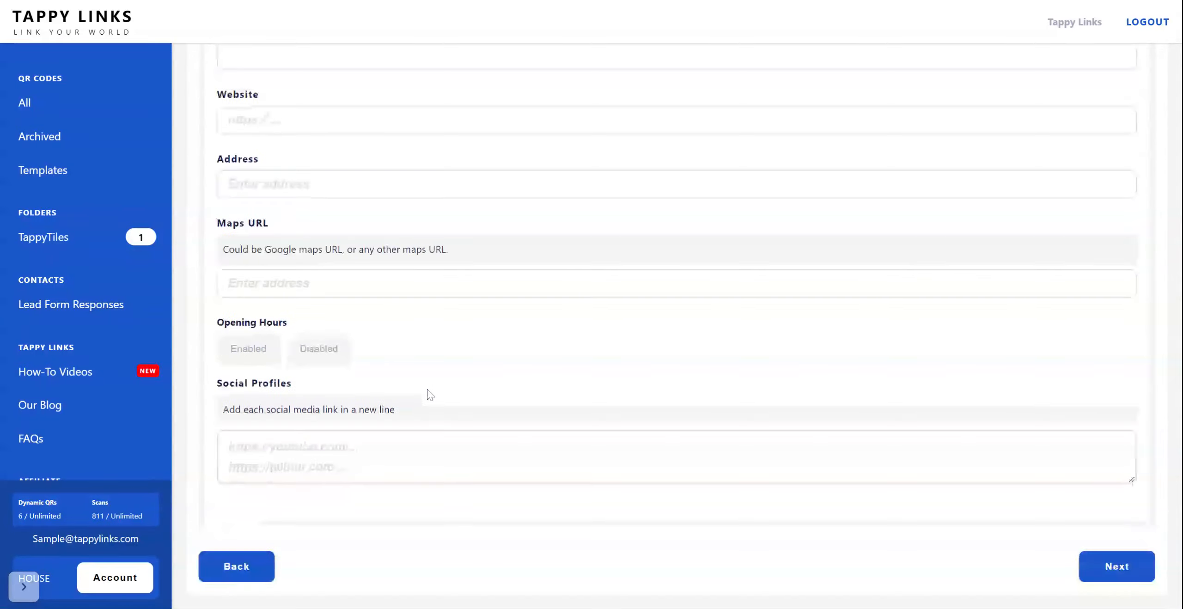
{"action": "left_click", "coordinate": [248, 358]}
{"action": "scroll", "coordinate": [616, 392], "scroll_direction": "down", "scroll_amount": 3}
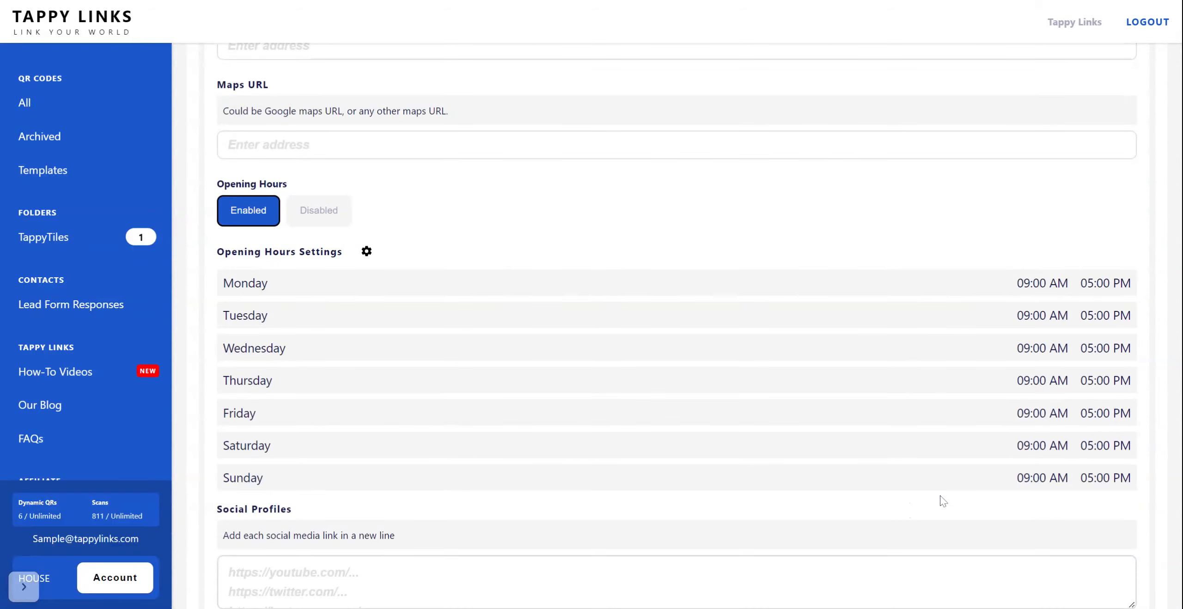
{"action": "left_click", "coordinate": [326, 223]}
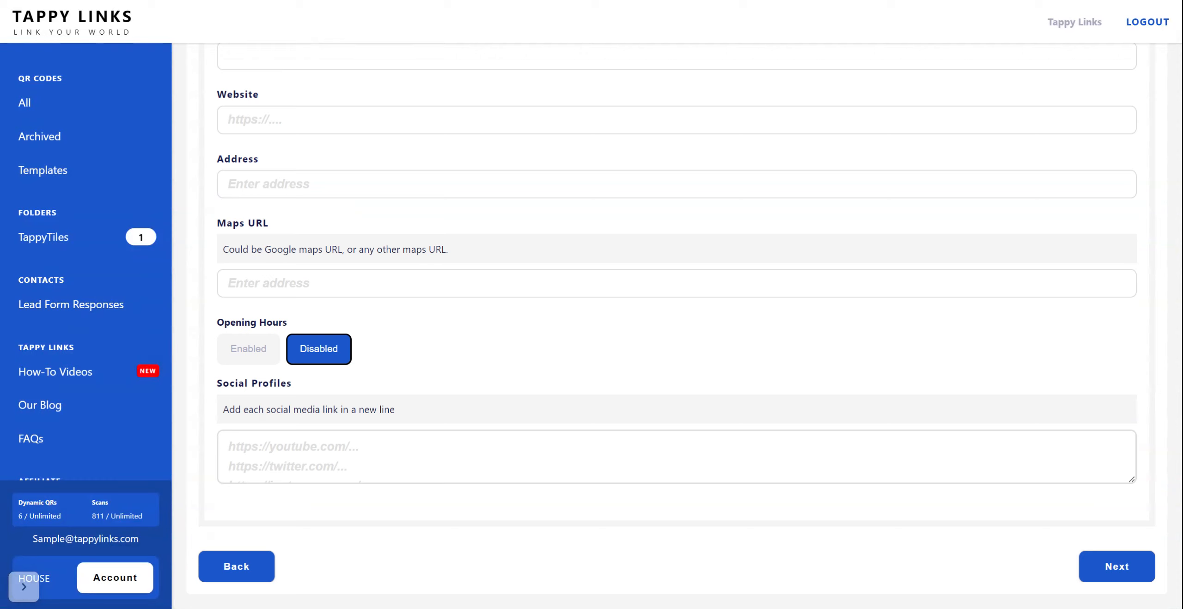
{"action": "left_click", "coordinate": [228, 447]}
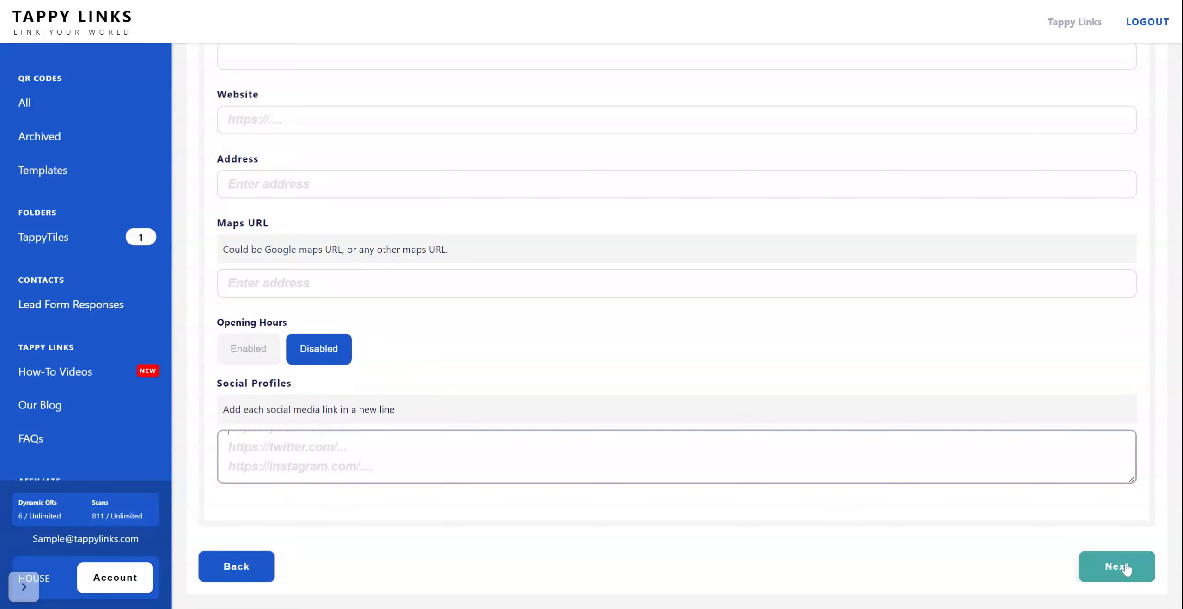
{"action": "left_click", "coordinate": [1104, 564]}
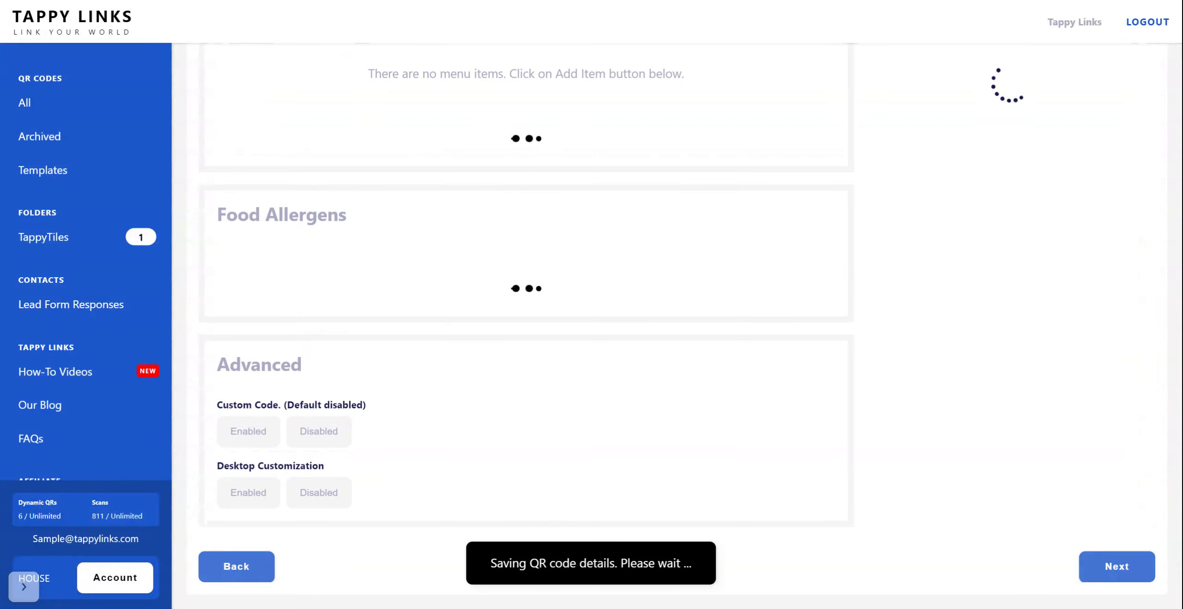
{"action": "scroll", "coordinate": [599, 294], "scroll_direction": "up", "scroll_amount": 5}
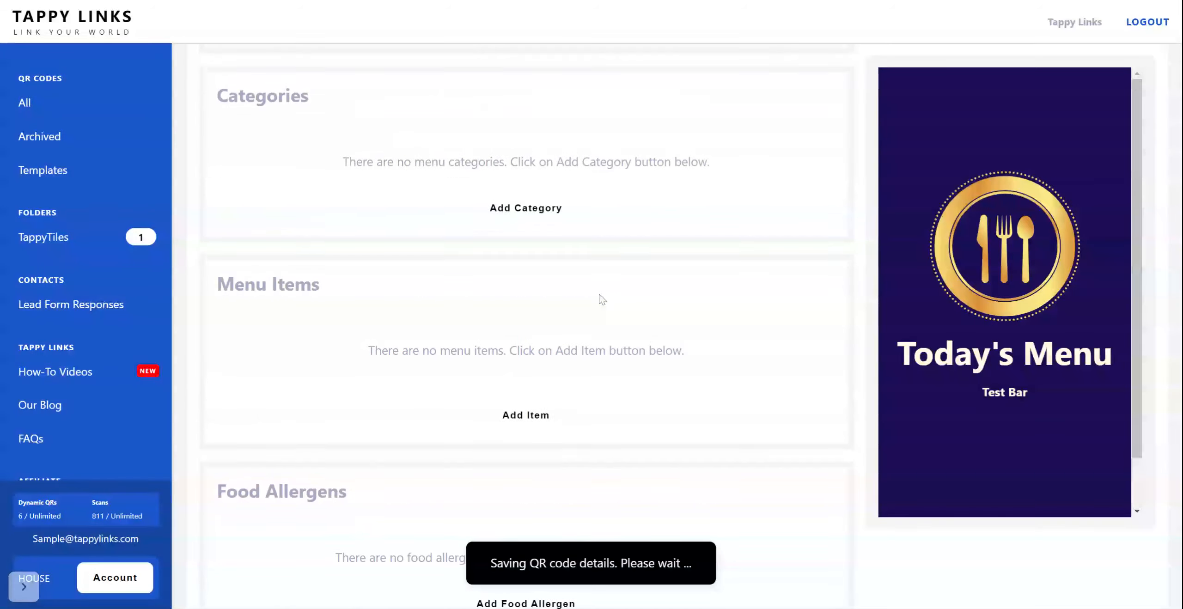
{"action": "scroll", "coordinate": [600, 299], "scroll_direction": "up", "scroll_amount": 20}
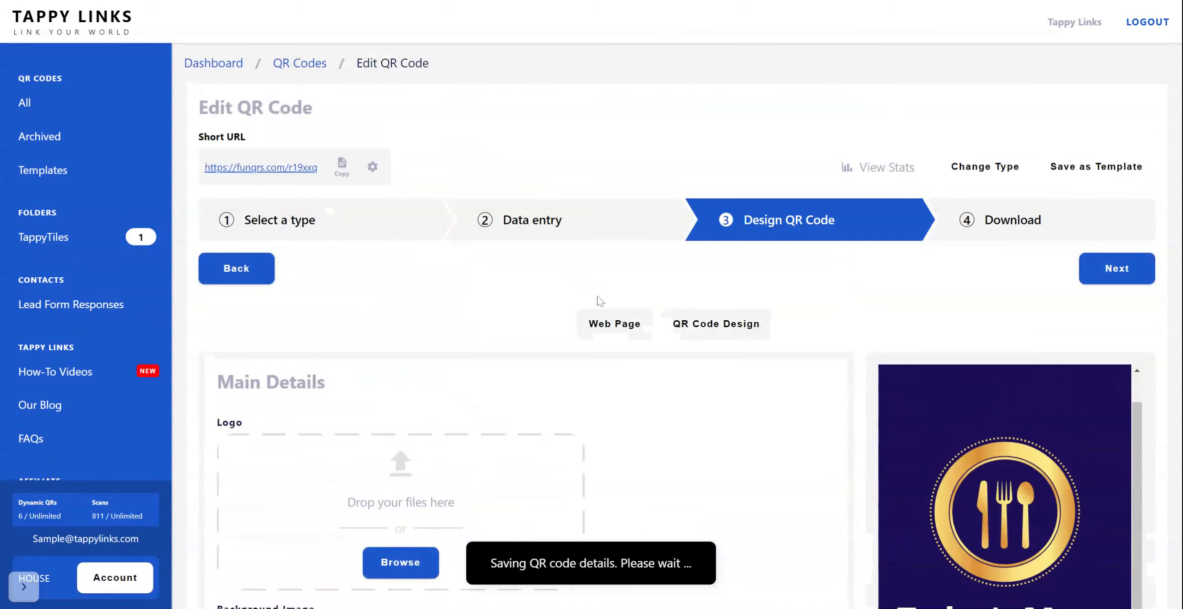
{"action": "scroll", "coordinate": [600, 299], "scroll_direction": "down", "scroll_amount": 5}
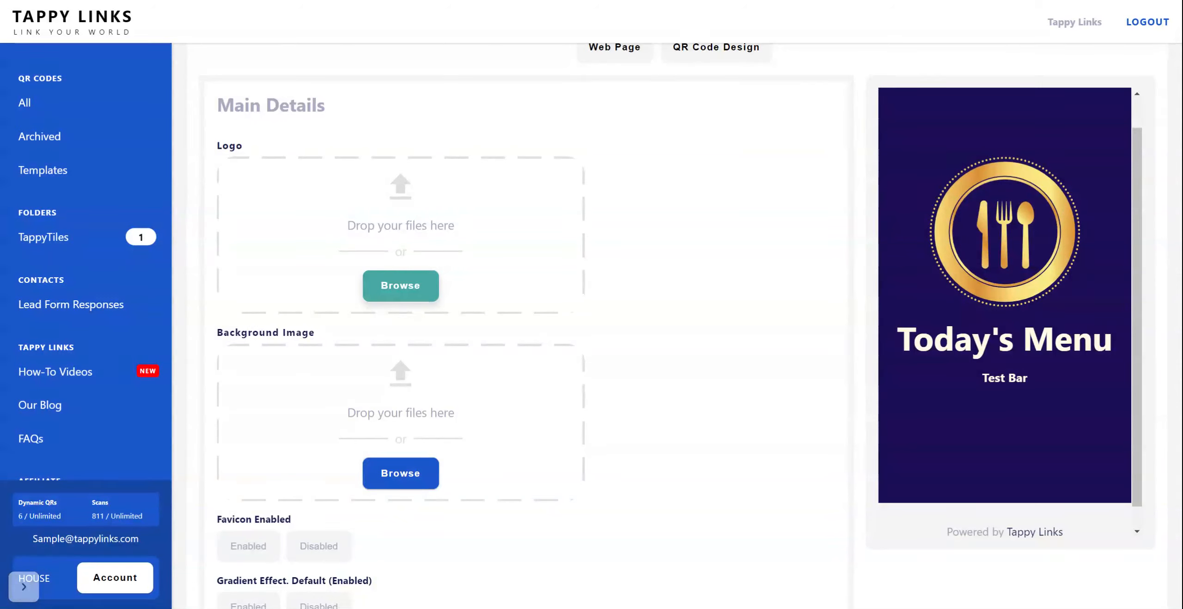
{"action": "left_click", "coordinate": [599, 323]}
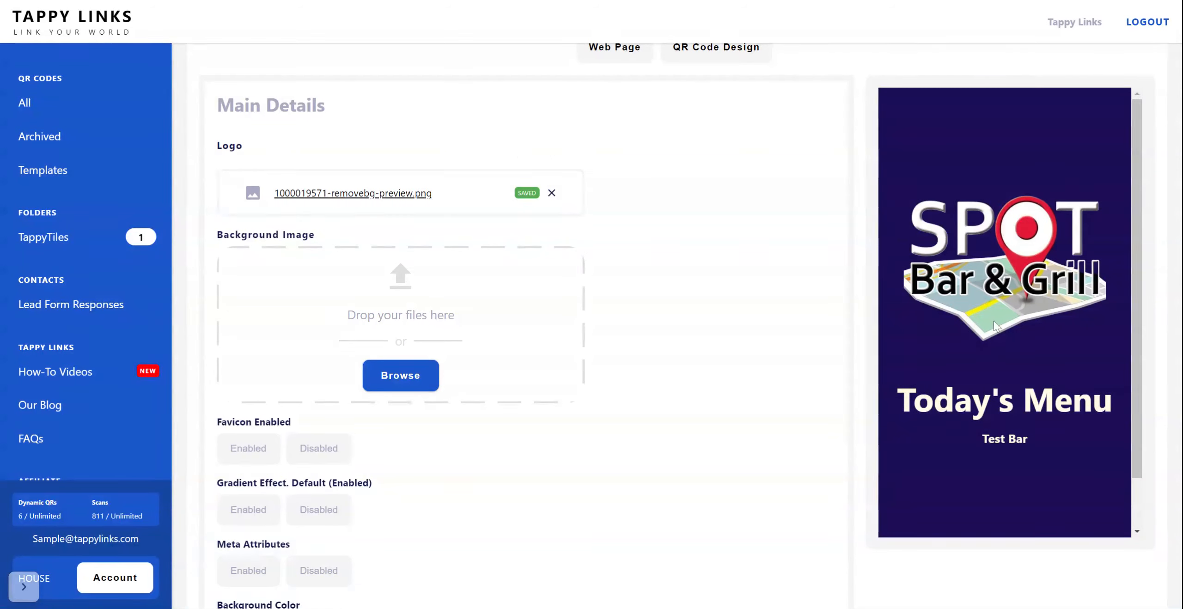
Step: Upload the pngtree seamless 3D abstract backdrop picture as the menu page's background image
{"action": "scroll", "coordinate": [994, 290], "scroll_direction": "down", "scroll_amount": 1}
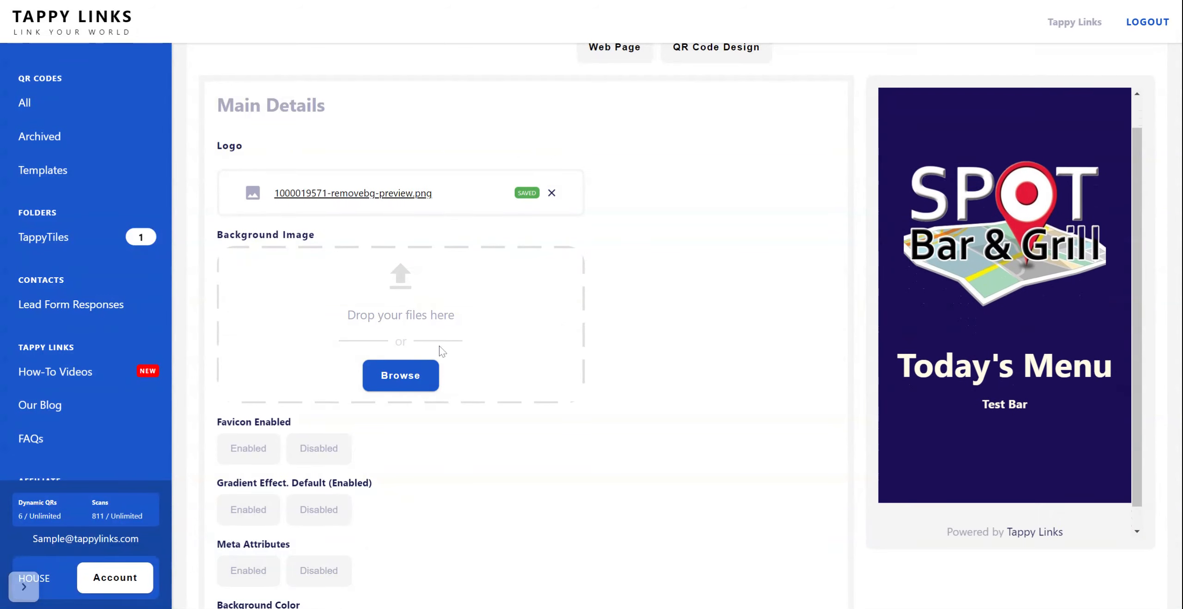
{"action": "scroll", "coordinate": [391, 303], "scroll_direction": "down", "scroll_amount": 3}
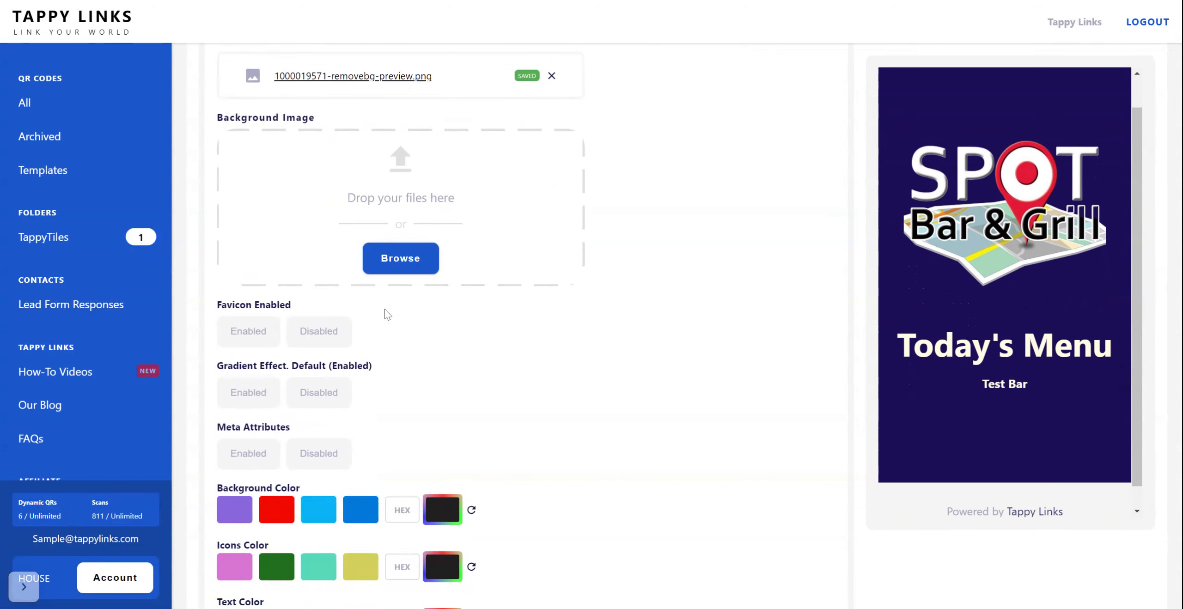
{"action": "left_click", "coordinate": [401, 242]}
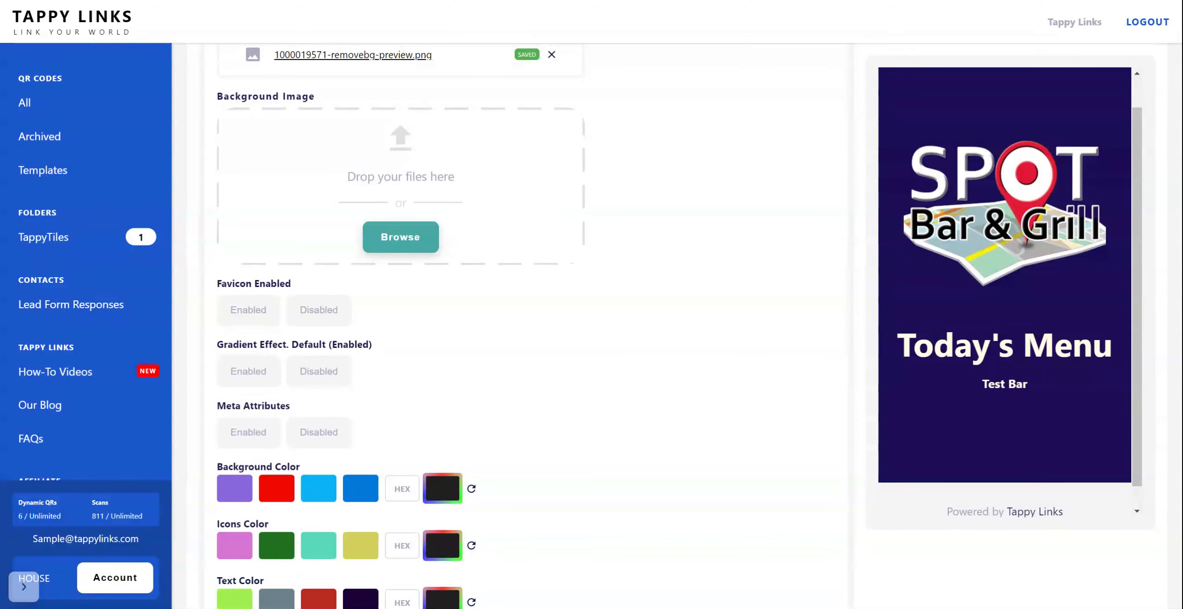
{"action": "double_click", "coordinate": [950, 290]}
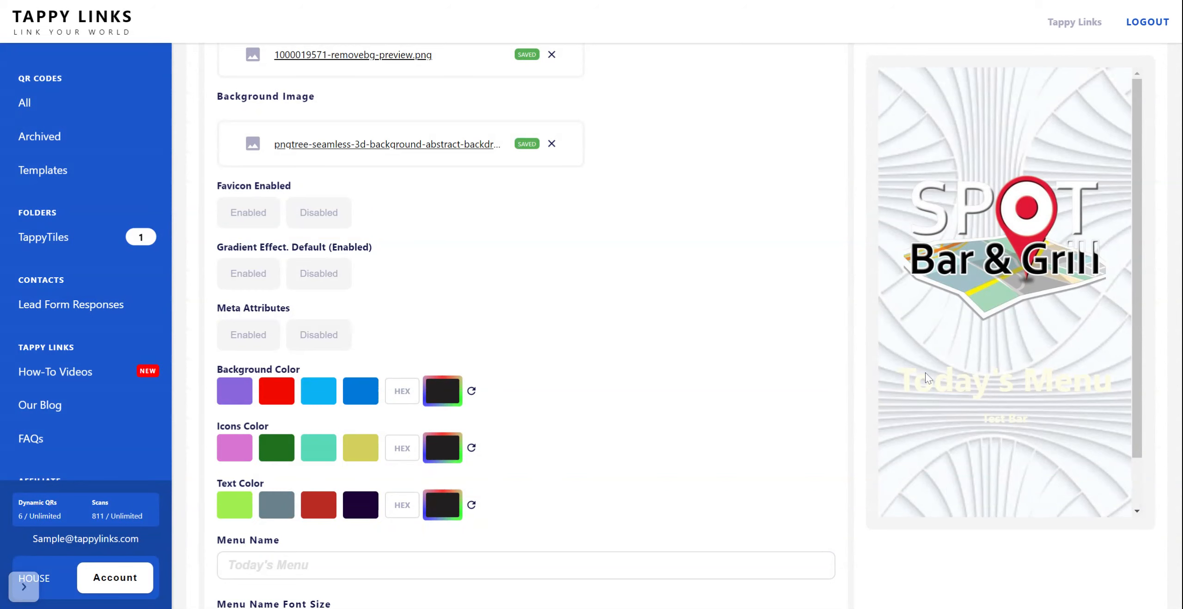
Step: Set the text color to the dark purple preset and name the menu "Bar Menu"
{"action": "scroll", "coordinate": [676, 374], "scroll_direction": "down", "scroll_amount": 5}
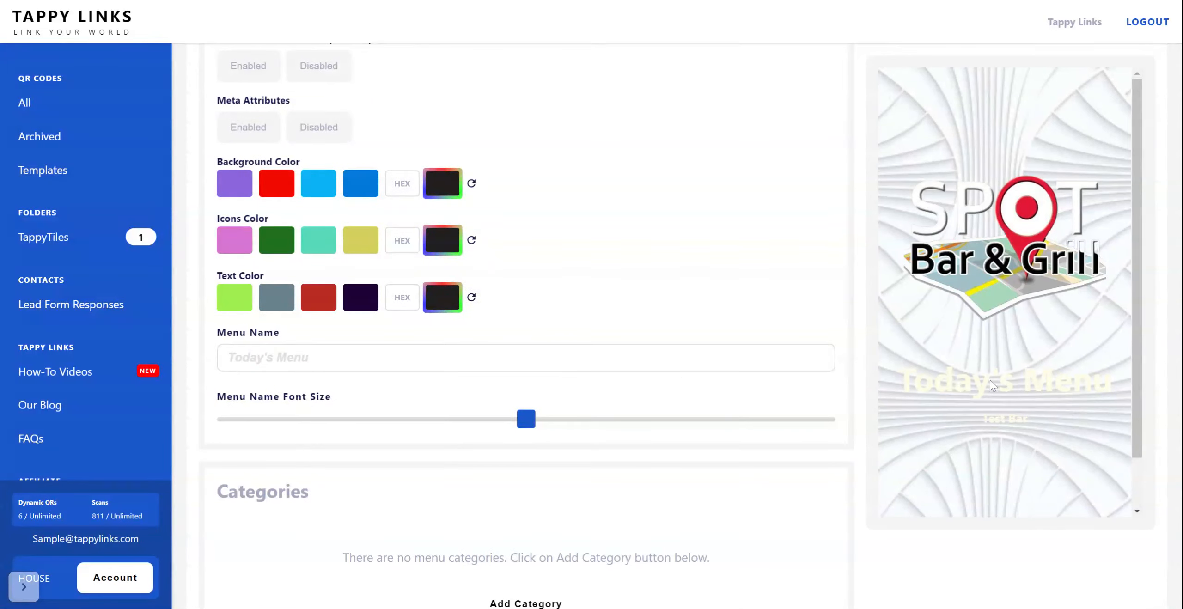
{"action": "left_click", "coordinate": [370, 302]}
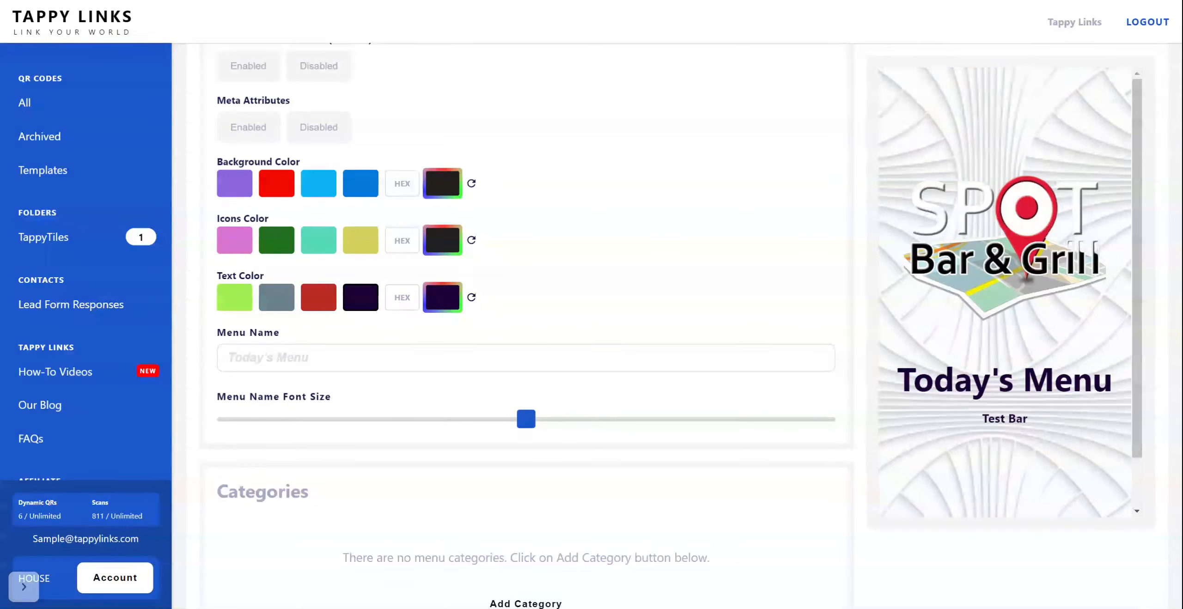
{"action": "left_click", "coordinate": [323, 358]}
{"action": "type", "text": "Bar Menu"}
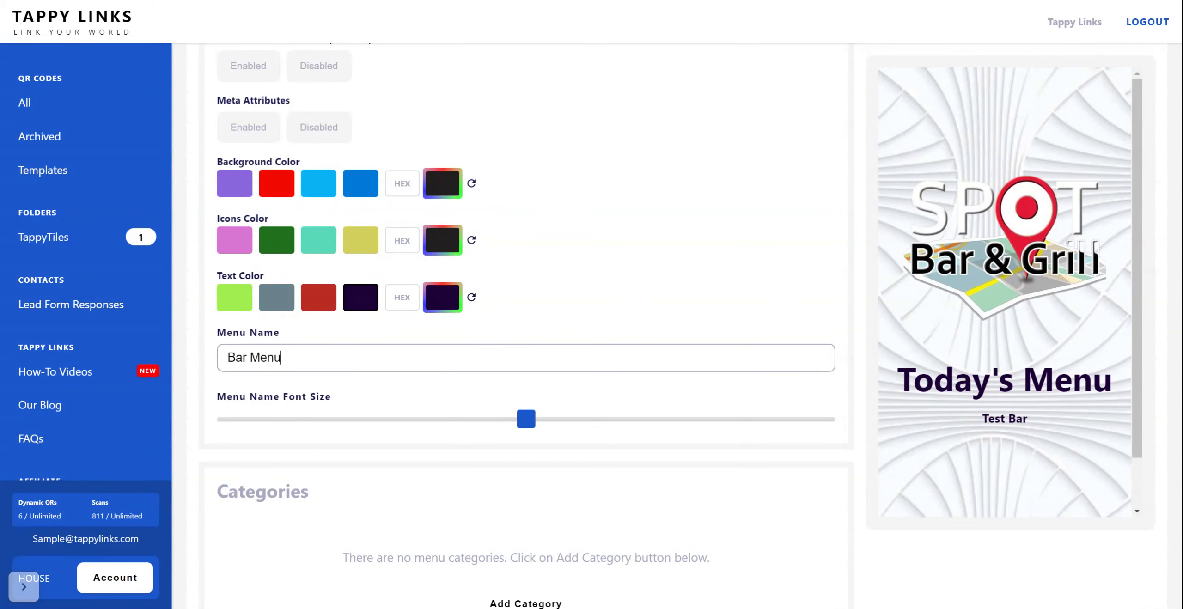
Step: Start a new menu category named "Breakfast" with "All items served w/Hashbrowns" as its serving hours text
{"action": "scroll", "coordinate": [573, 383], "scroll_direction": "down", "scroll_amount": 3}
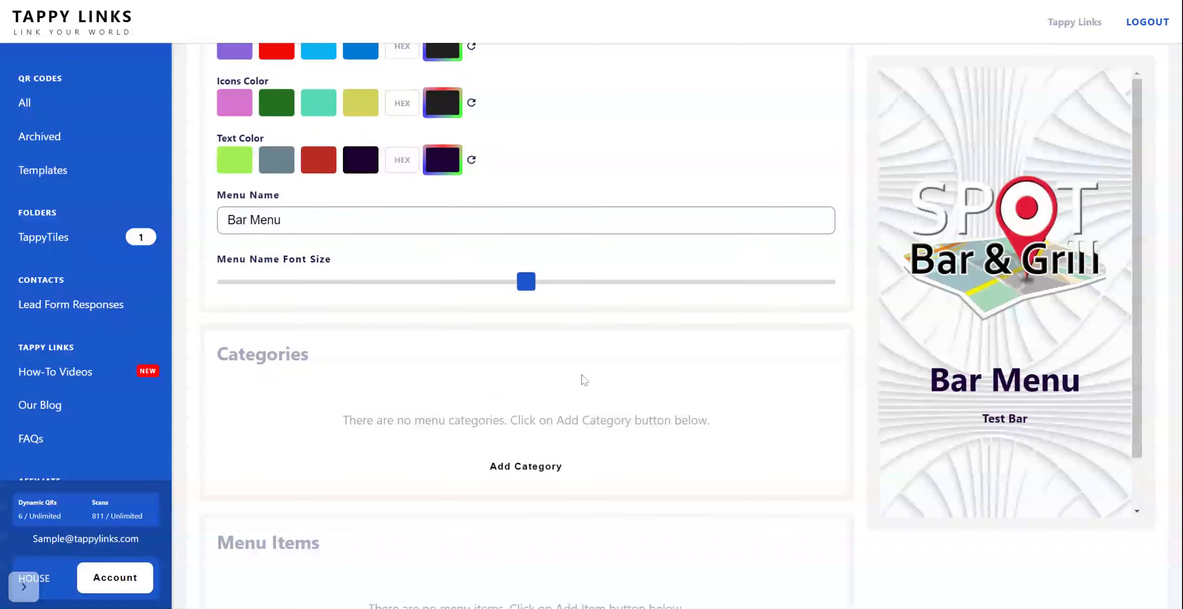
{"action": "scroll", "coordinate": [584, 380], "scroll_direction": "down", "scroll_amount": 2}
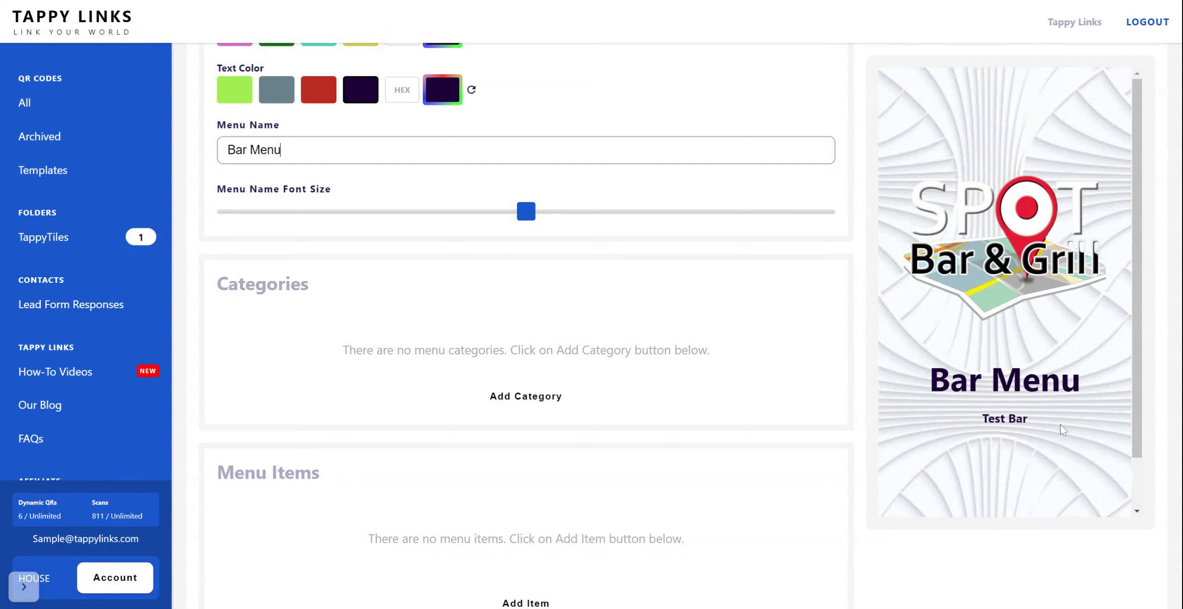
{"action": "scroll", "coordinate": [987, 421], "scroll_direction": "down", "scroll_amount": 1}
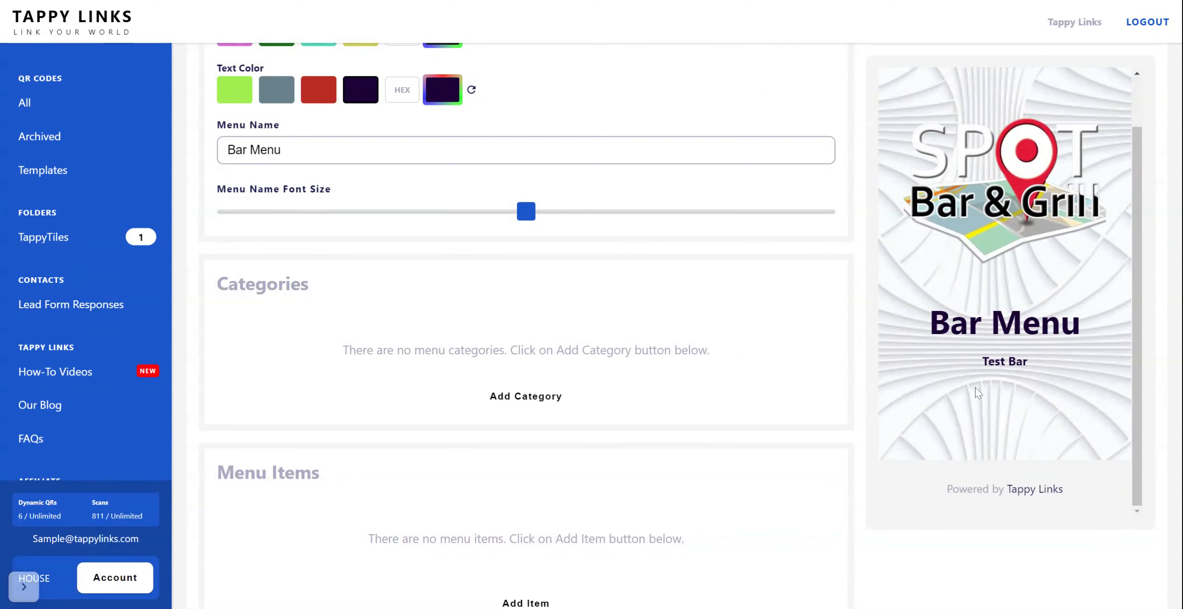
{"action": "scroll", "coordinate": [670, 347], "scroll_direction": "down", "scroll_amount": 1}
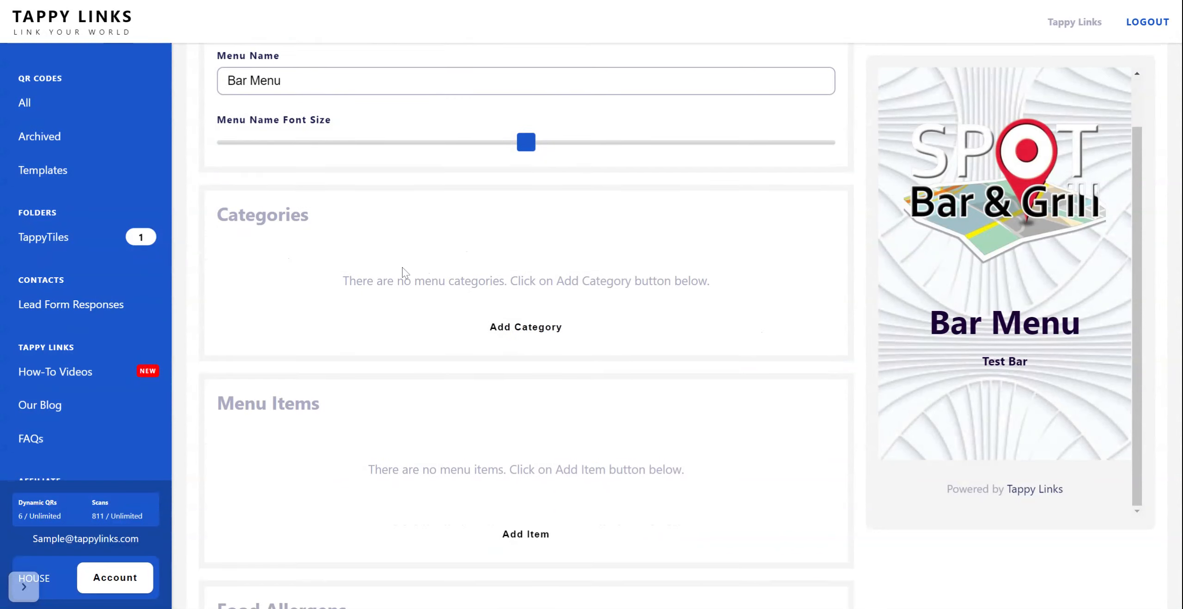
{"action": "scroll", "coordinate": [330, 303], "scroll_direction": "down", "scroll_amount": 3}
{"action": "scroll", "coordinate": [331, 303], "scroll_direction": "down", "scroll_amount": 3}
{"action": "scroll", "coordinate": [346, 319], "scroll_direction": "up", "scroll_amount": 7}
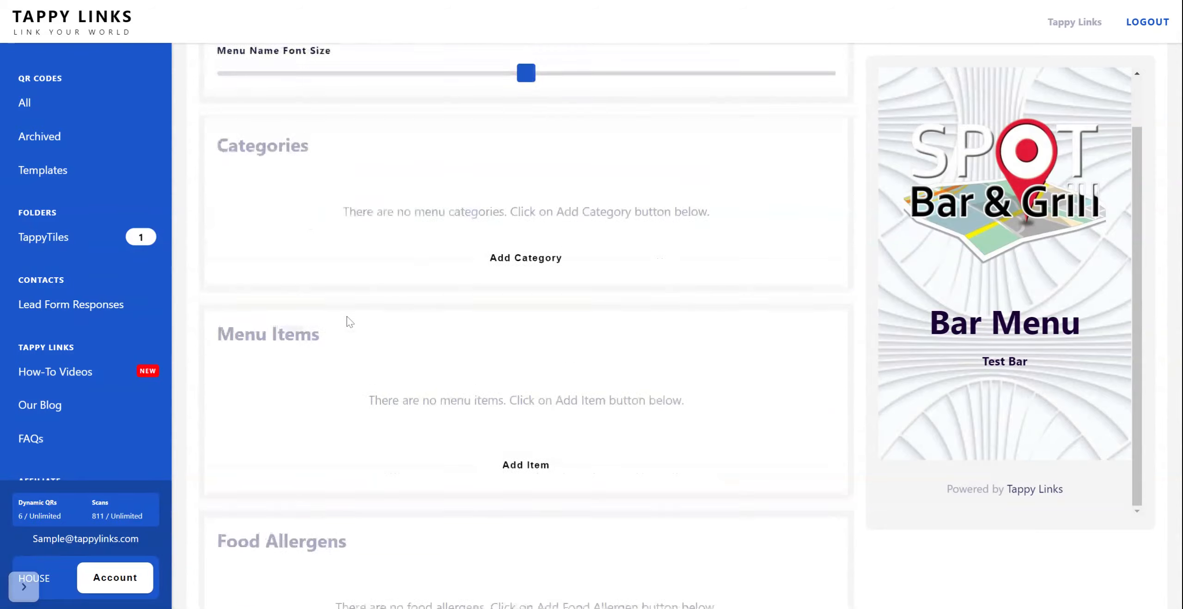
{"action": "scroll", "coordinate": [309, 417], "scroll_direction": "down", "scroll_amount": 2}
{"action": "left_click", "coordinate": [532, 261]}
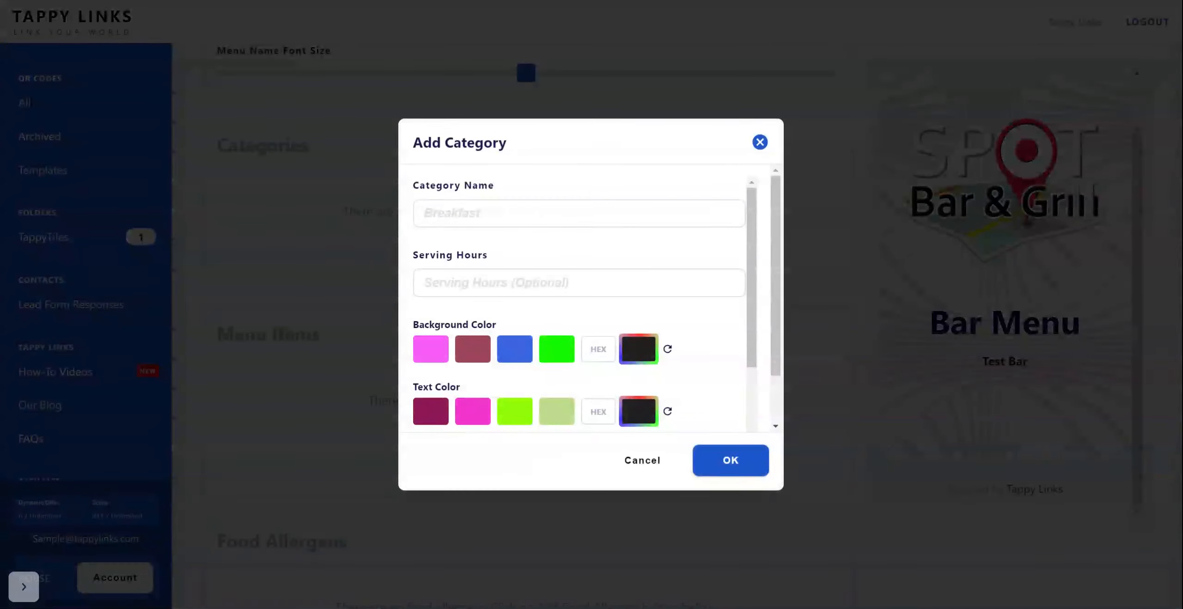
{"action": "type", "text": "Breakfast"}
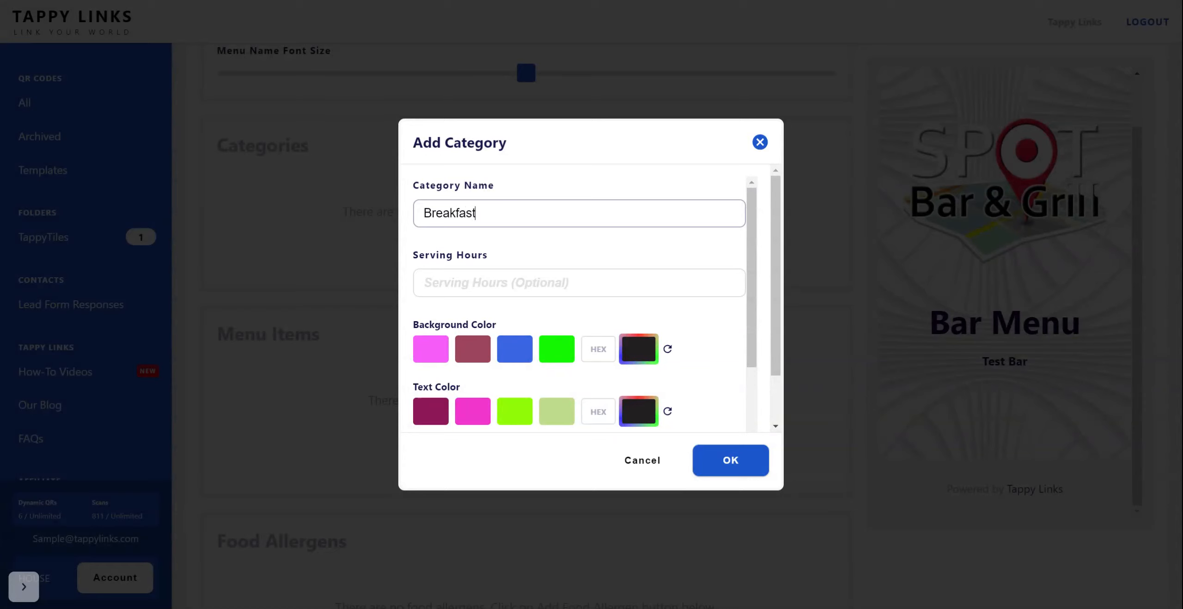
{"action": "key", "text": "Tab"}
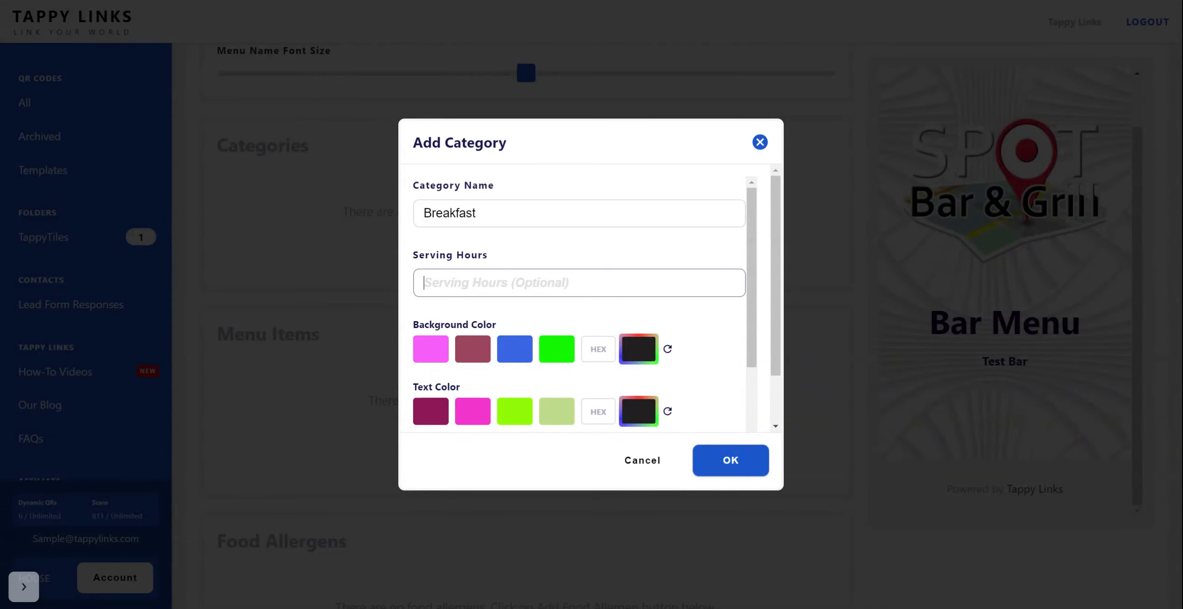
{"action": "type", "text": "All ite"}
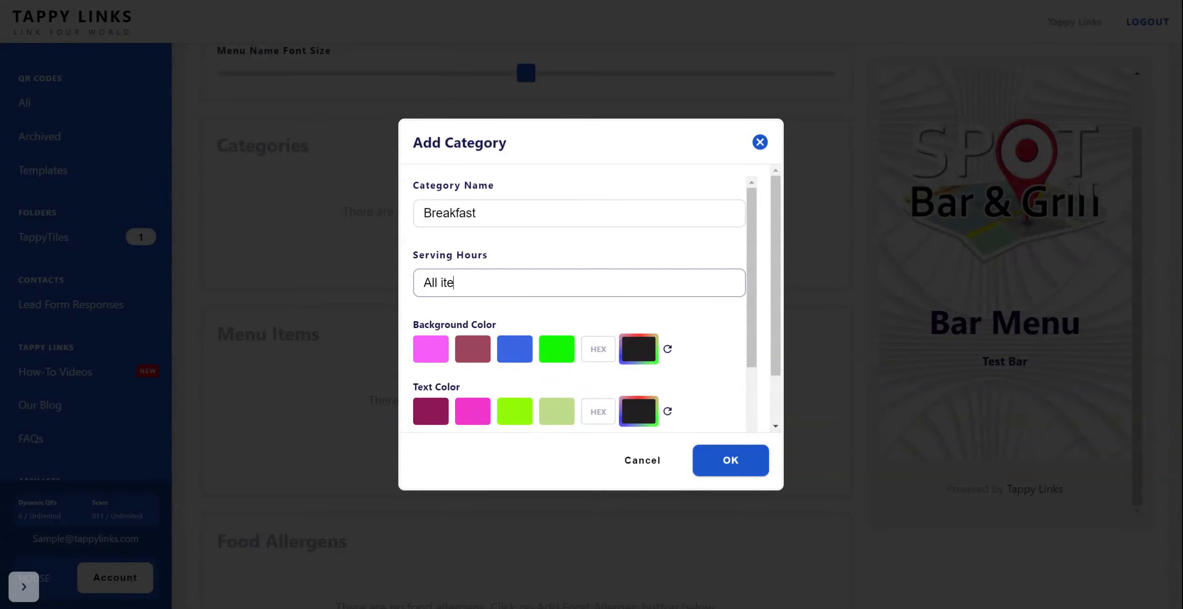
{"action": "type", "text": "d w/Hashbrowns"}
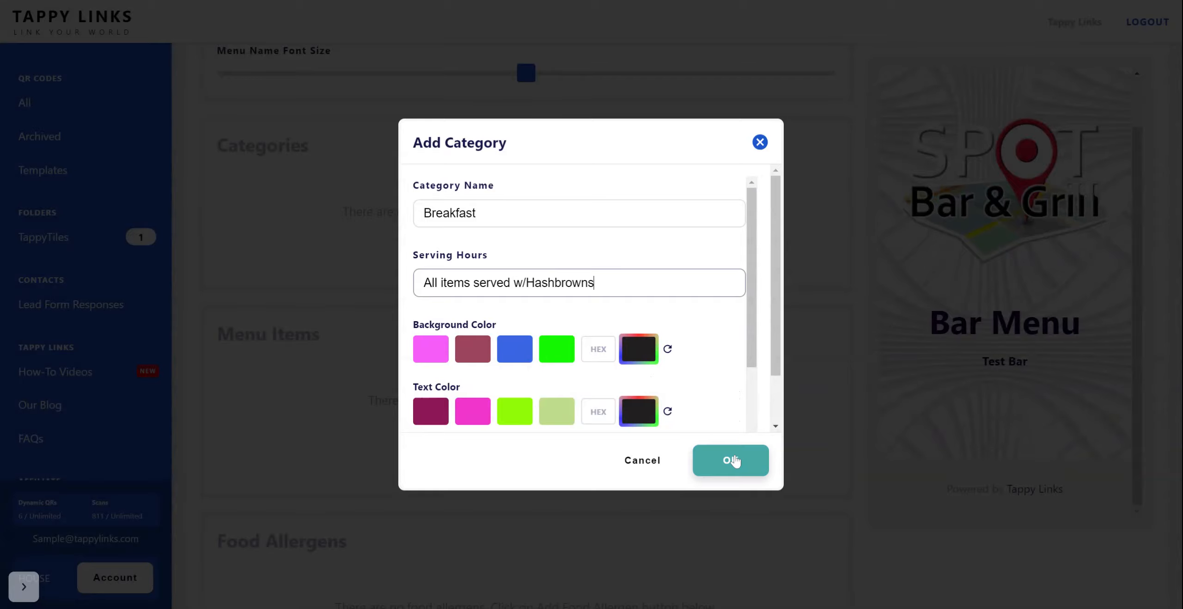
Step: Give the Breakfast category black text and the muted maroon preset background, and save the category
{"action": "scroll", "coordinate": [700, 345], "scroll_direction": "down", "scroll_amount": 3}
{"action": "scroll", "coordinate": [681, 334], "scroll_direction": "down", "scroll_amount": 2}
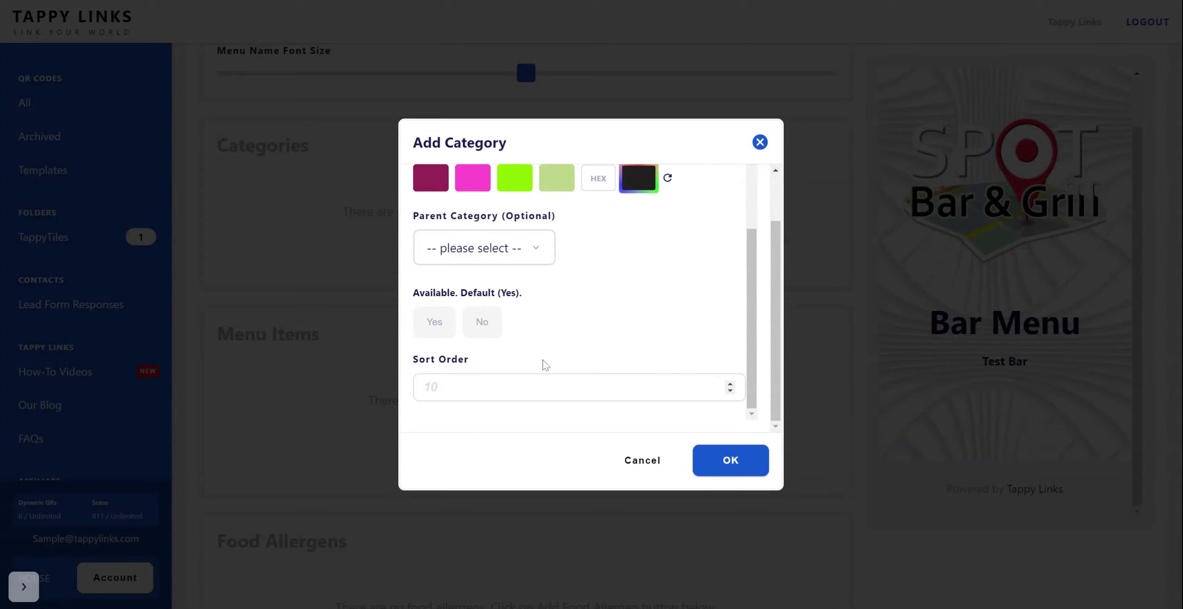
{"action": "left_click", "coordinate": [741, 453]}
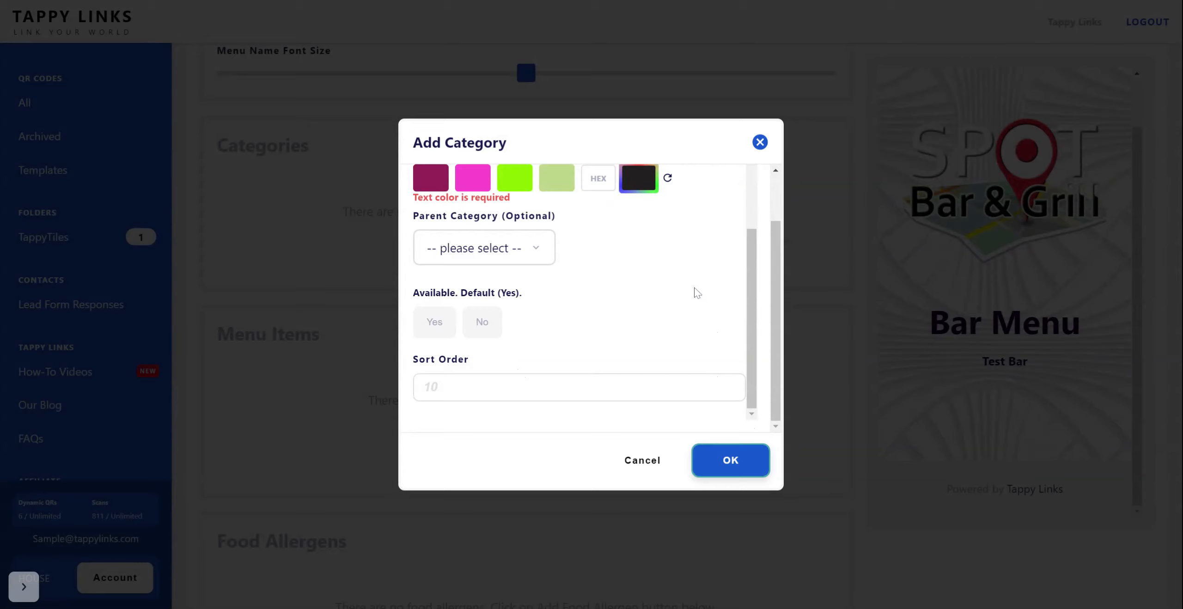
{"action": "scroll", "coordinate": [573, 272], "scroll_direction": "up", "scroll_amount": 2}
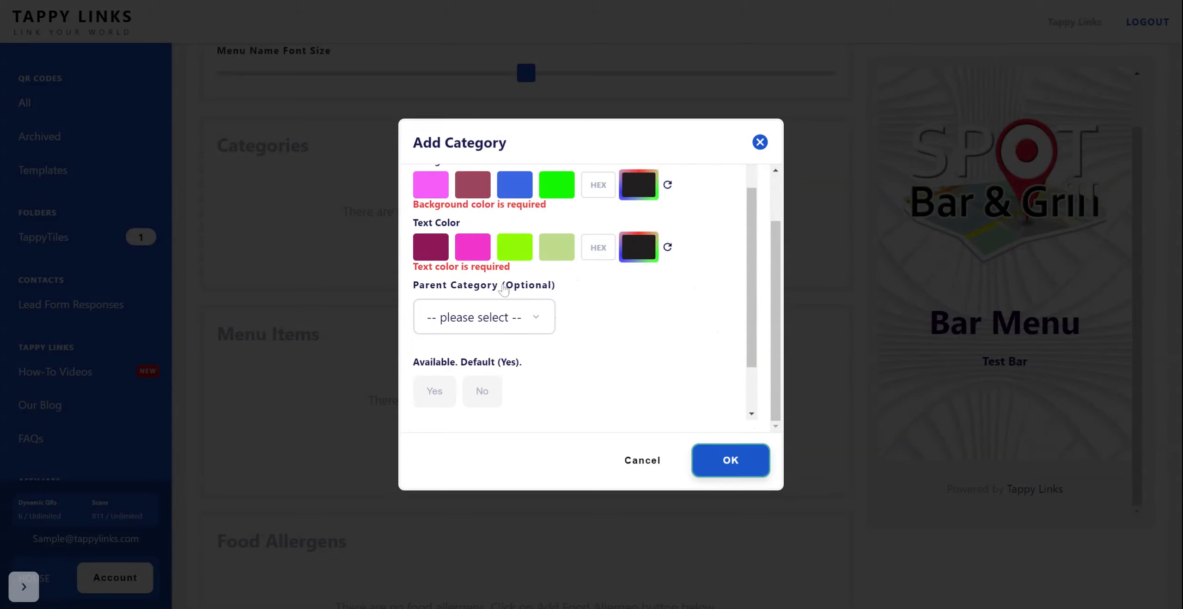
{"action": "left_click", "coordinate": [645, 255]}
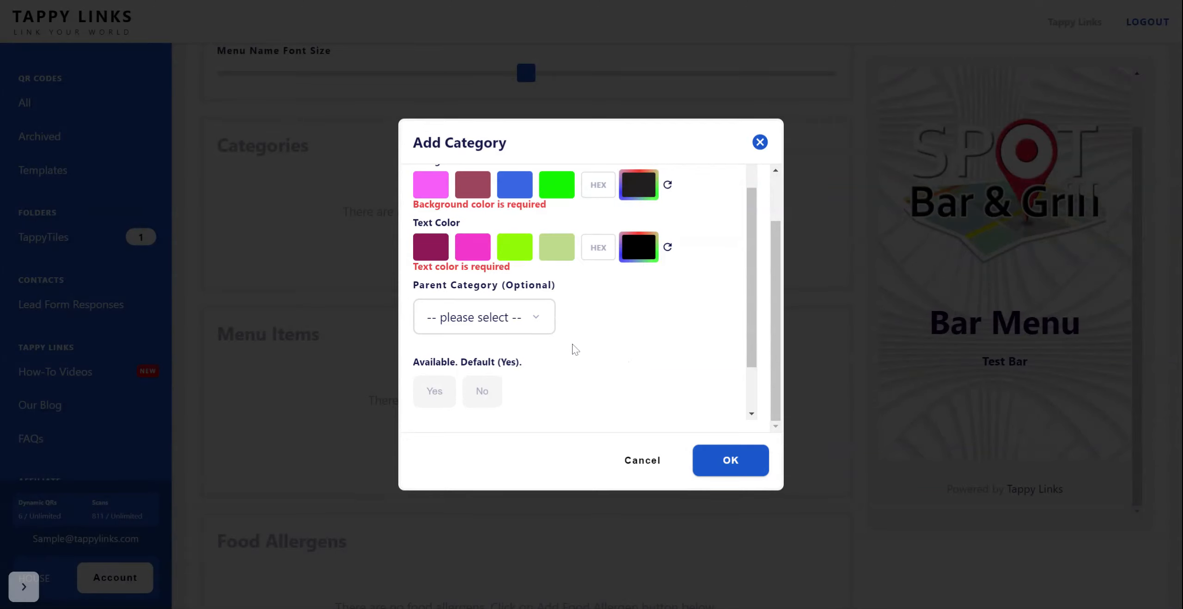
{"action": "scroll", "coordinate": [596, 210], "scroll_direction": "up", "scroll_amount": 2}
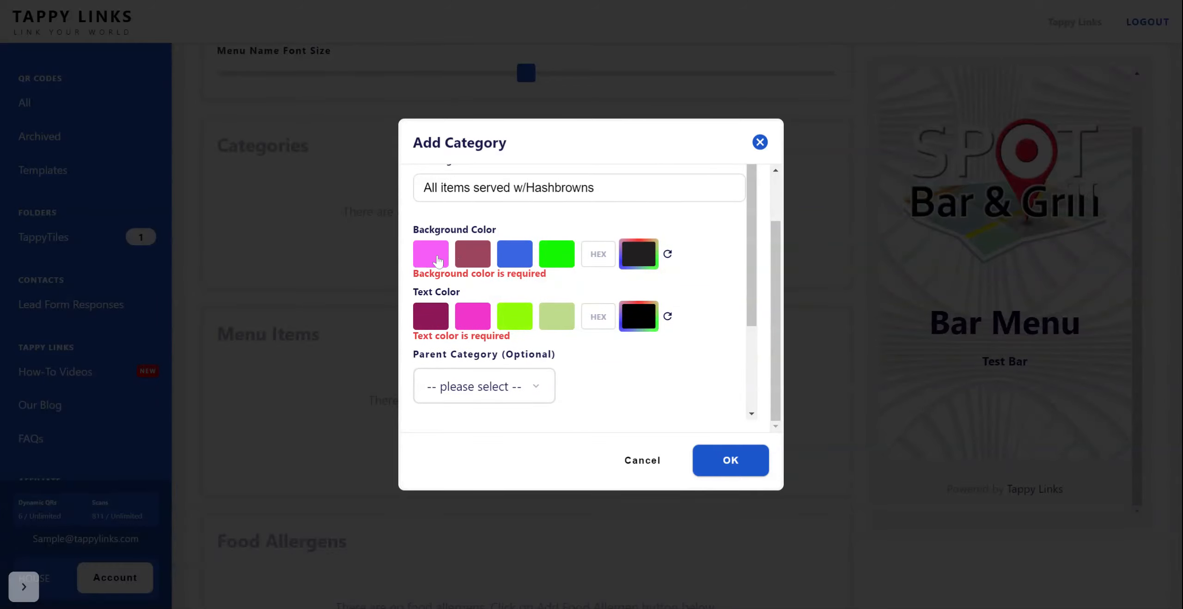
{"action": "left_click", "coordinate": [470, 258]}
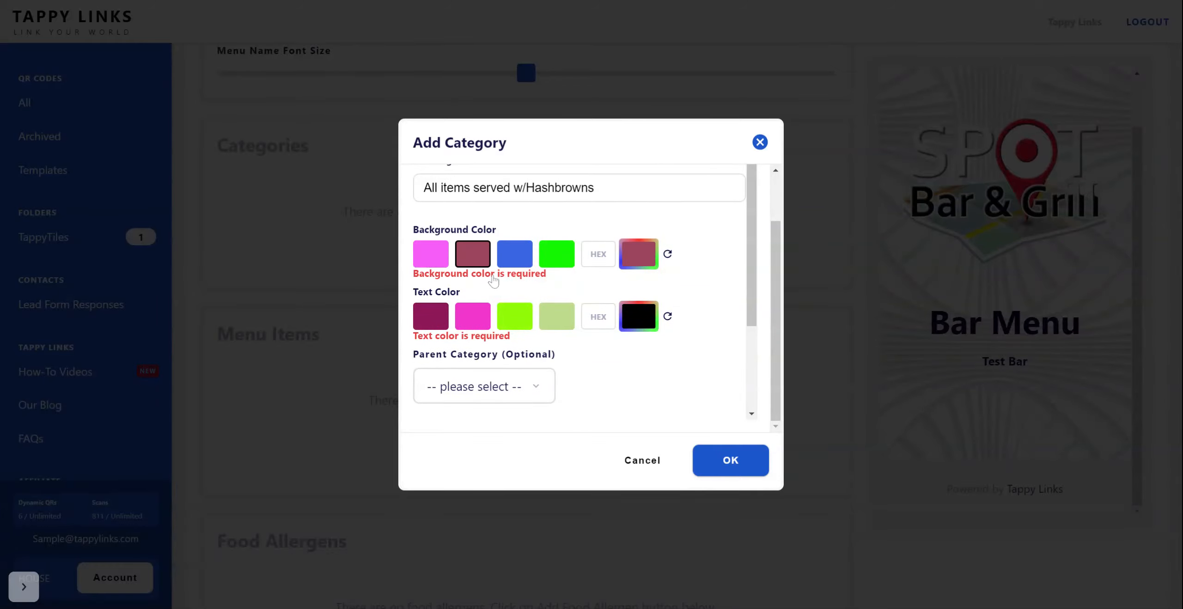
{"action": "left_click", "coordinate": [732, 463]}
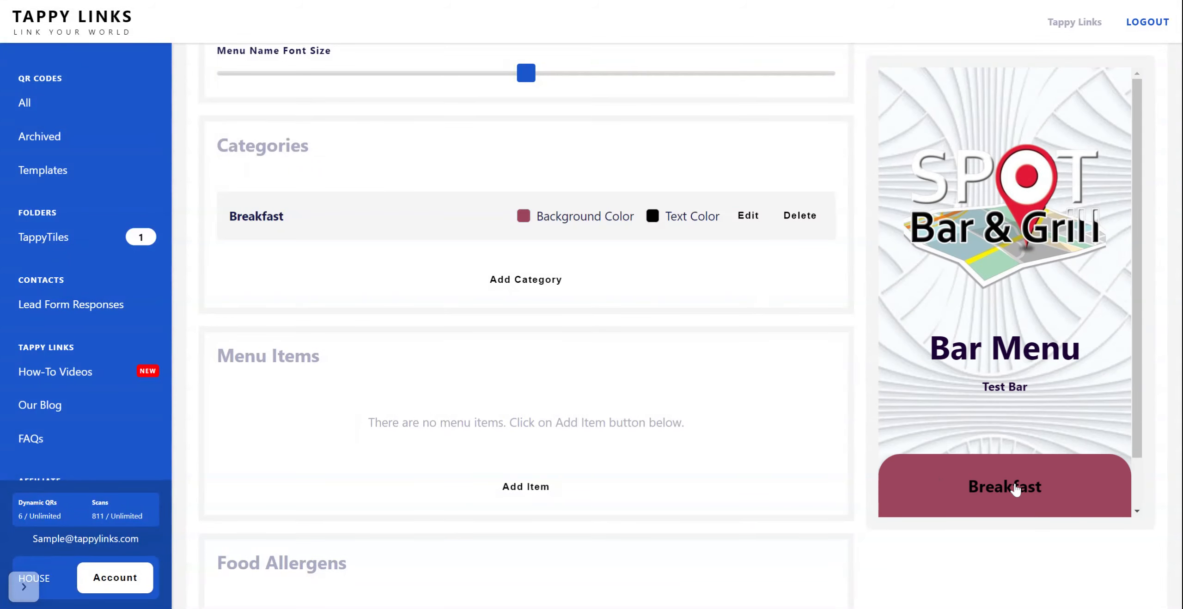
Step: Add a "Lunch" category with the bright purple preset background and the dark slate-purple preset text color
{"action": "left_click", "coordinate": [532, 284]}
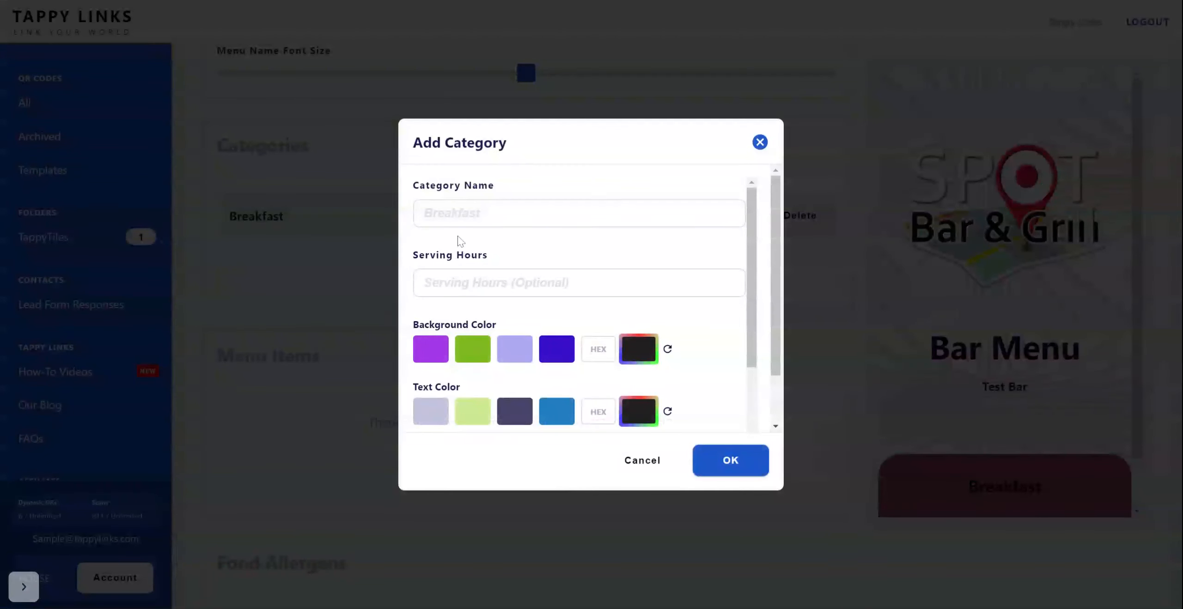
{"action": "type", "text": "Lunch"}
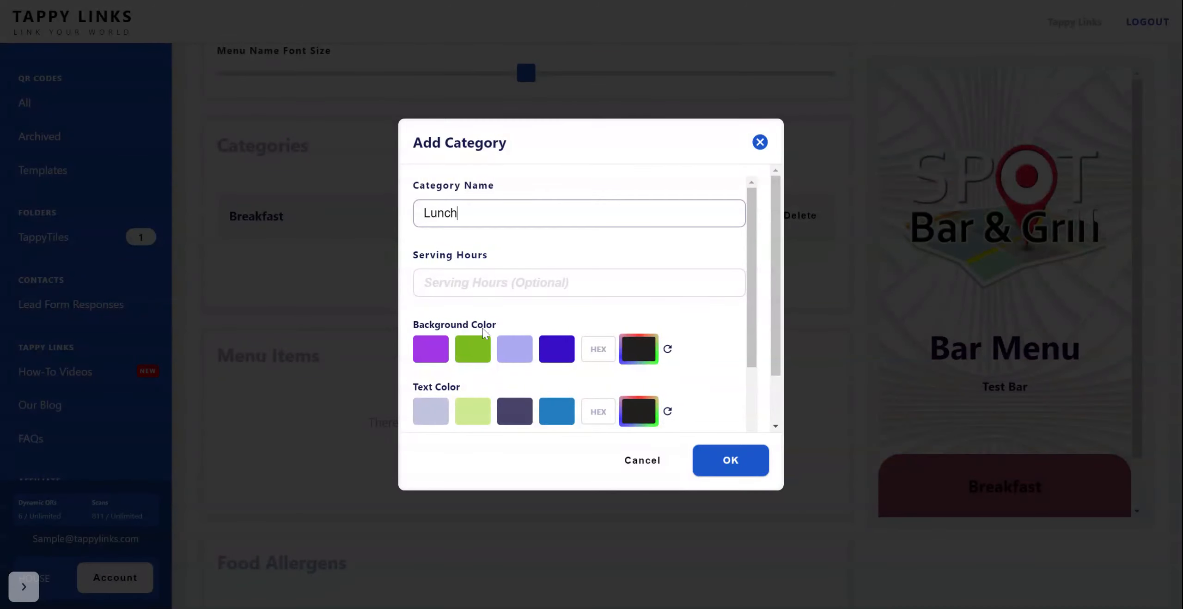
{"action": "scroll", "coordinate": [483, 332], "scroll_direction": "down", "scroll_amount": 3}
{"action": "left_click", "coordinate": [427, 213]}
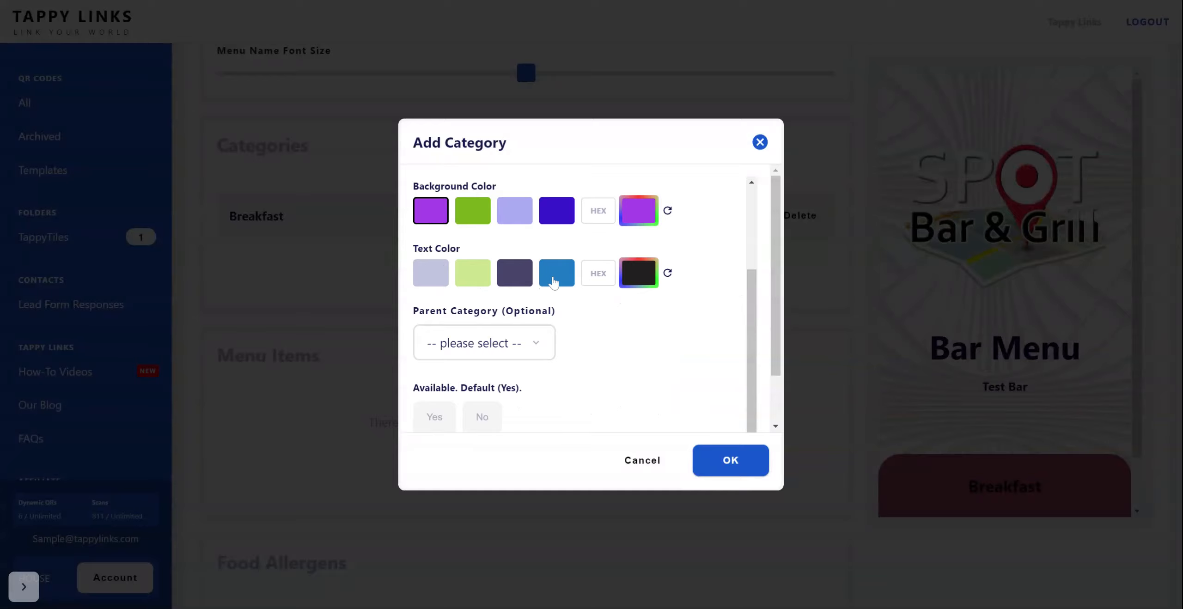
{"action": "left_click", "coordinate": [513, 282]}
{"action": "scroll", "coordinate": [583, 346], "scroll_direction": "down", "scroll_amount": 1}
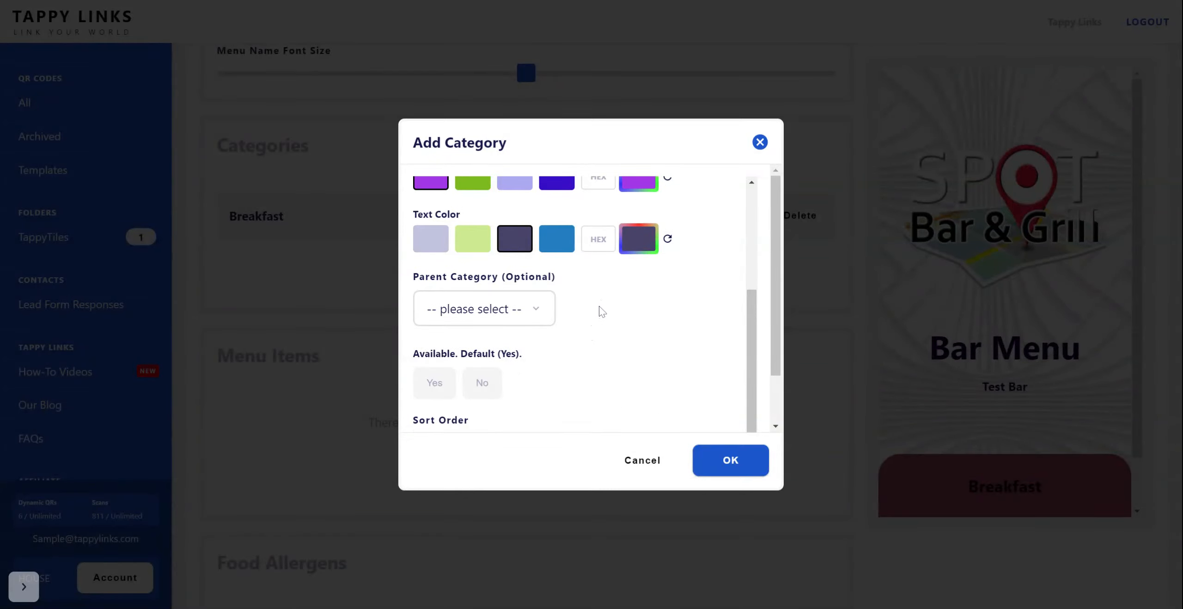
{"action": "scroll", "coordinate": [601, 336], "scroll_direction": "down", "scroll_amount": 2}
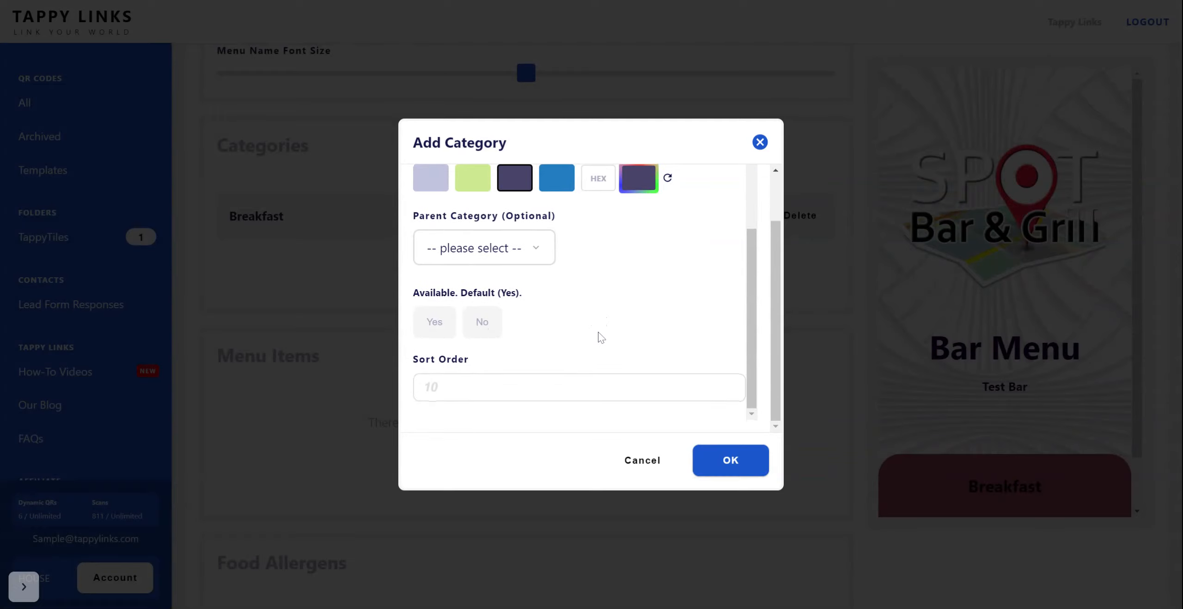
{"action": "scroll", "coordinate": [601, 336], "scroll_direction": "up", "scroll_amount": 2}
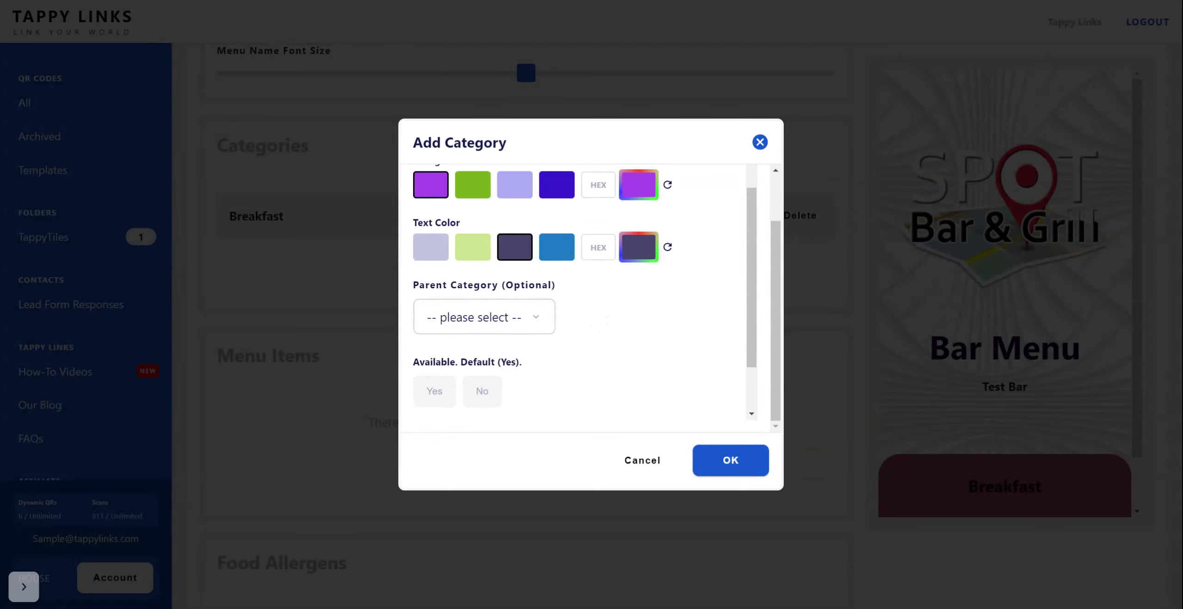
{"action": "scroll", "coordinate": [555, 348], "scroll_direction": "down", "scroll_amount": 2}
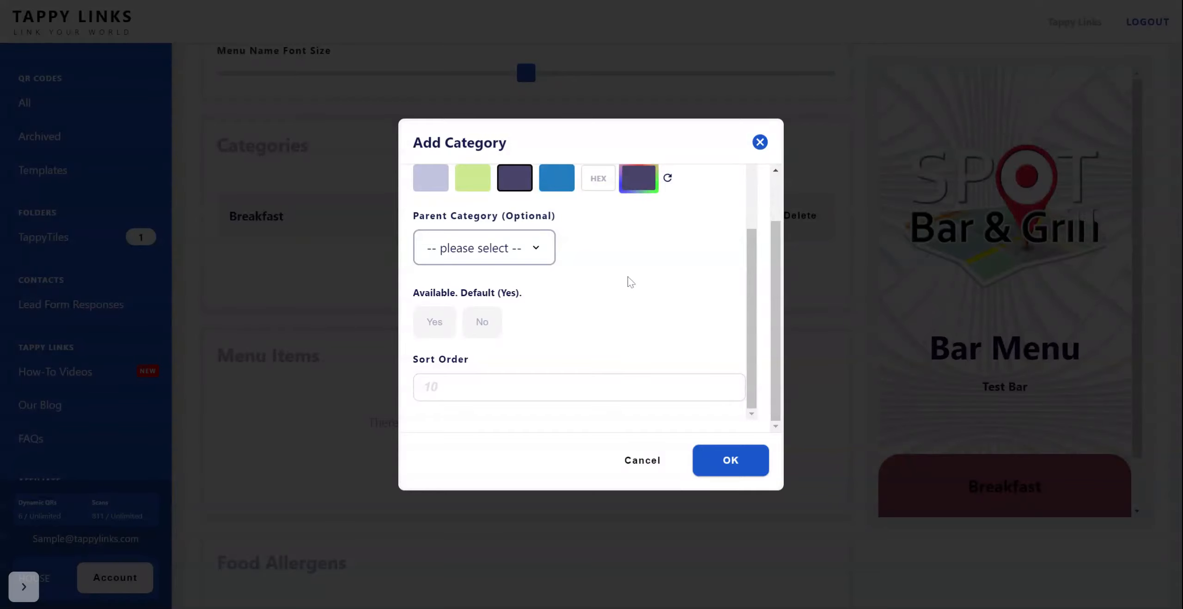
{"action": "scroll", "coordinate": [605, 335], "scroll_direction": "down", "scroll_amount": 3}
{"action": "left_click", "coordinate": [723, 471]}
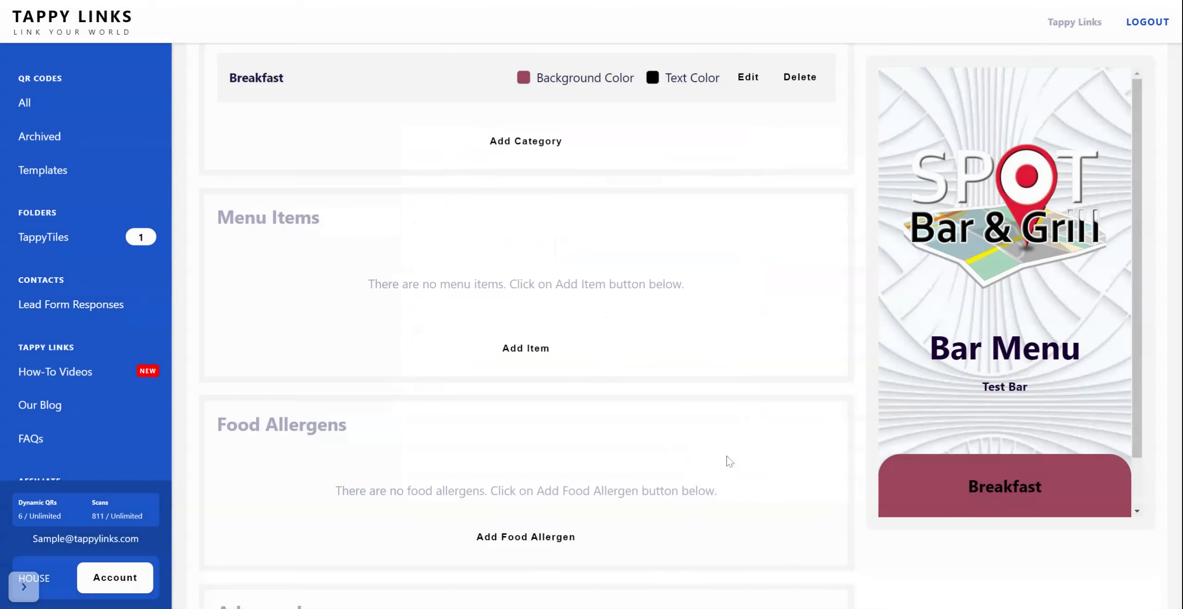
Step: Edit the Lunch category to set its sort order to 1, and save it
{"action": "scroll", "coordinate": [897, 405], "scroll_direction": "down", "scroll_amount": 1}
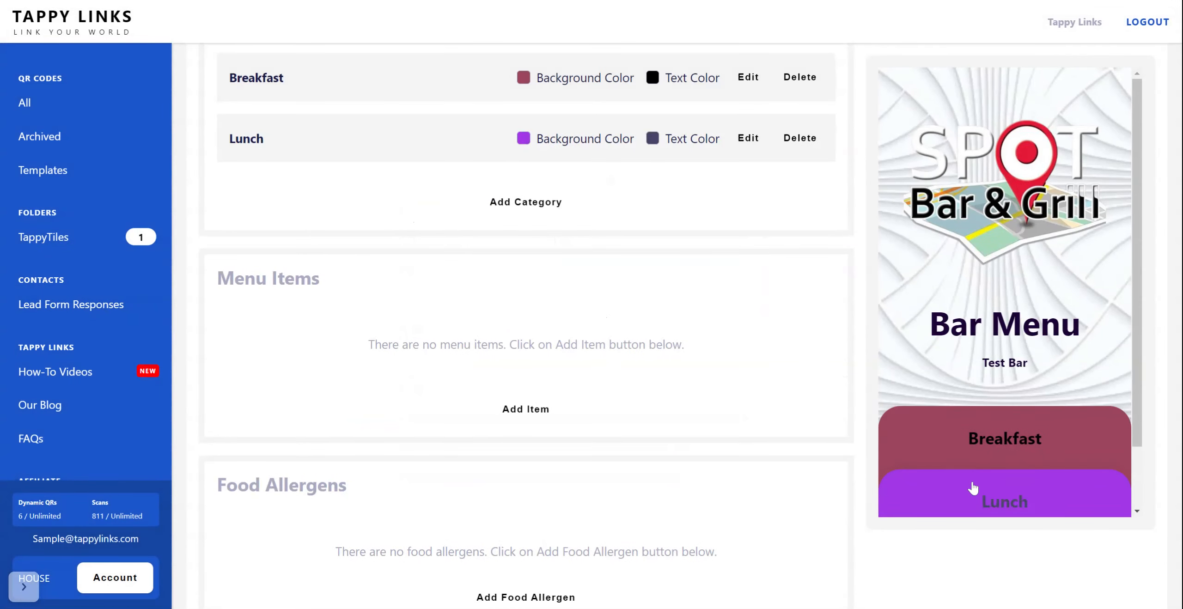
{"action": "scroll", "coordinate": [768, 365], "scroll_direction": "up", "scroll_amount": 2}
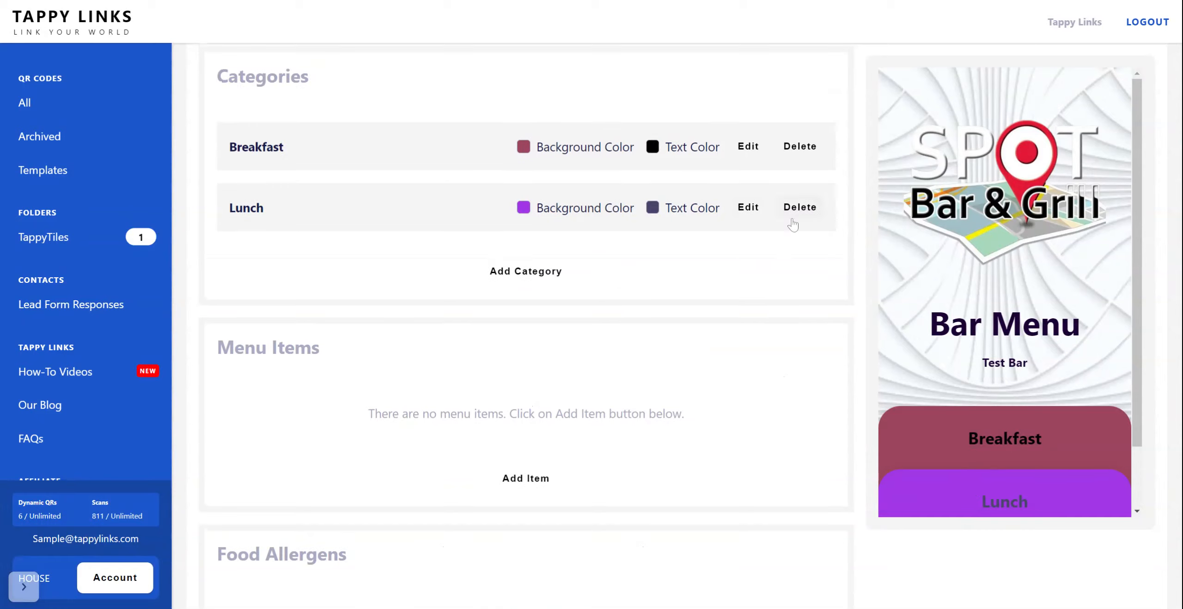
{"action": "left_click", "coordinate": [747, 207]}
{"action": "scroll", "coordinate": [554, 378], "scroll_direction": "down", "scroll_amount": 2}
{"action": "scroll", "coordinate": [545, 371], "scroll_direction": "down", "scroll_amount": 3}
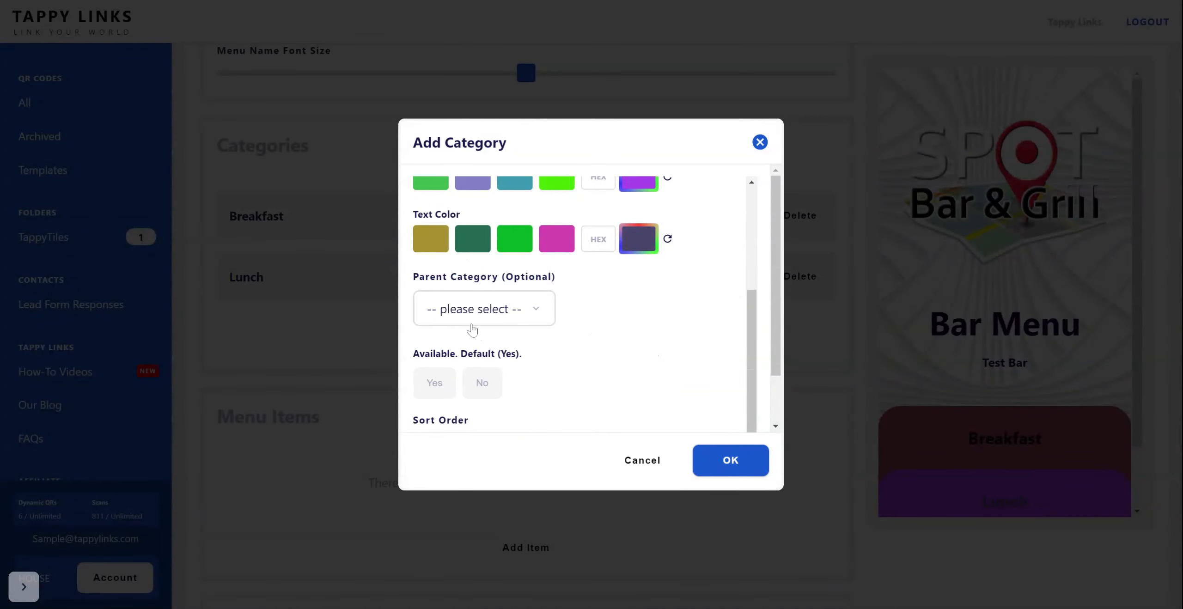
{"action": "left_click", "coordinate": [424, 387]}
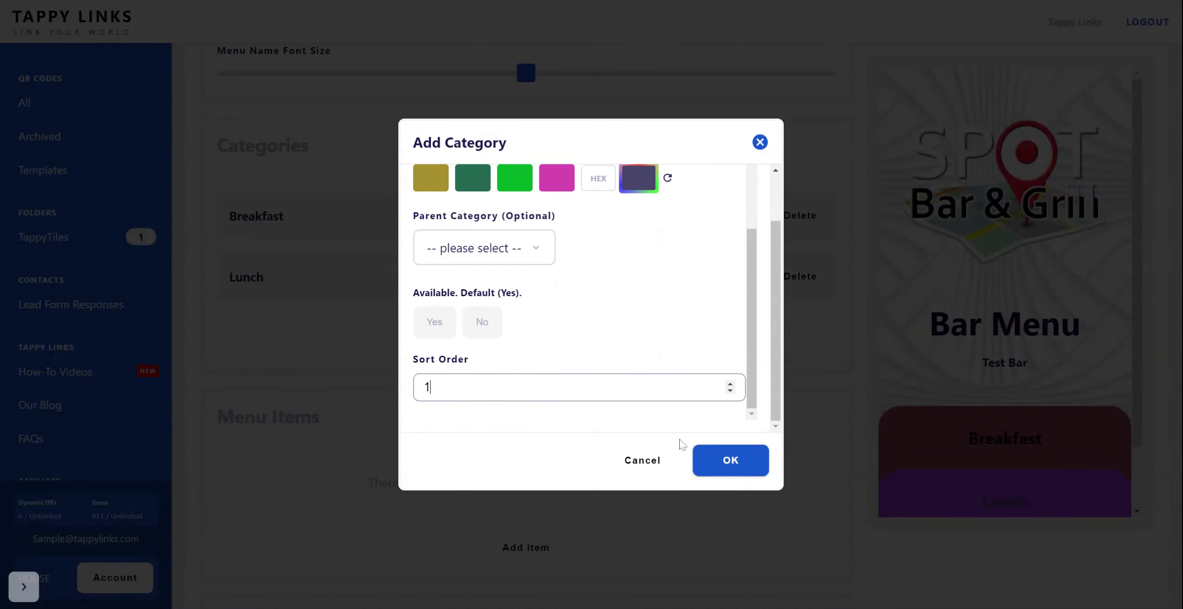
{"action": "left_click", "coordinate": [747, 466]}
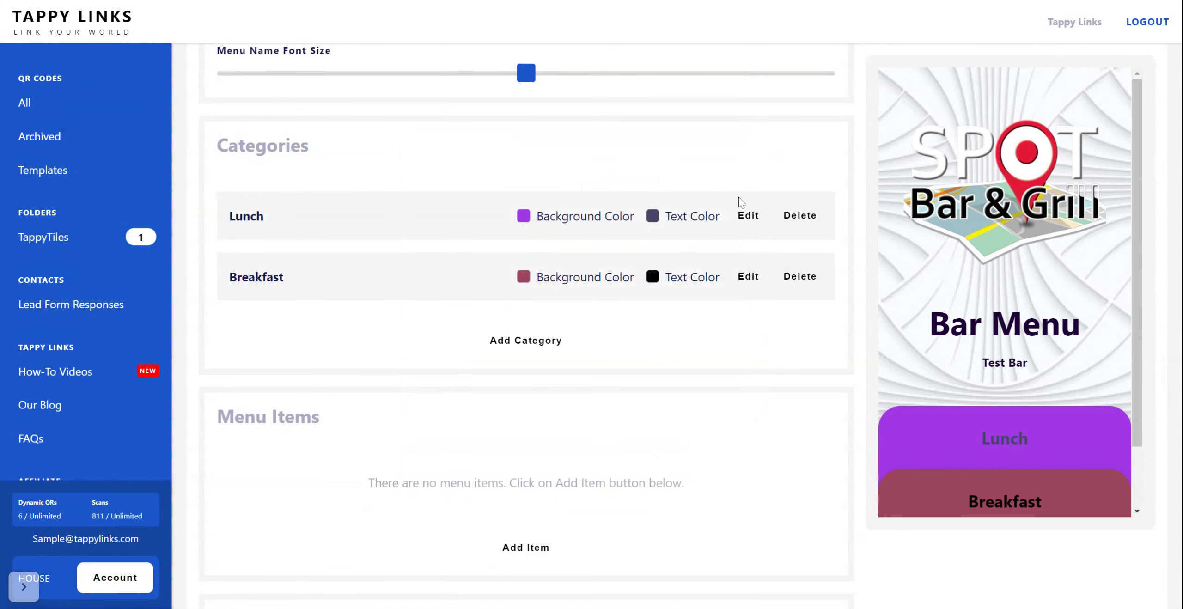
Step: Change the Lunch category's sort order to 0 and save it
{"action": "left_click", "coordinate": [745, 216]}
{"action": "scroll", "coordinate": [520, 364], "scroll_direction": "down", "scroll_amount": 4}
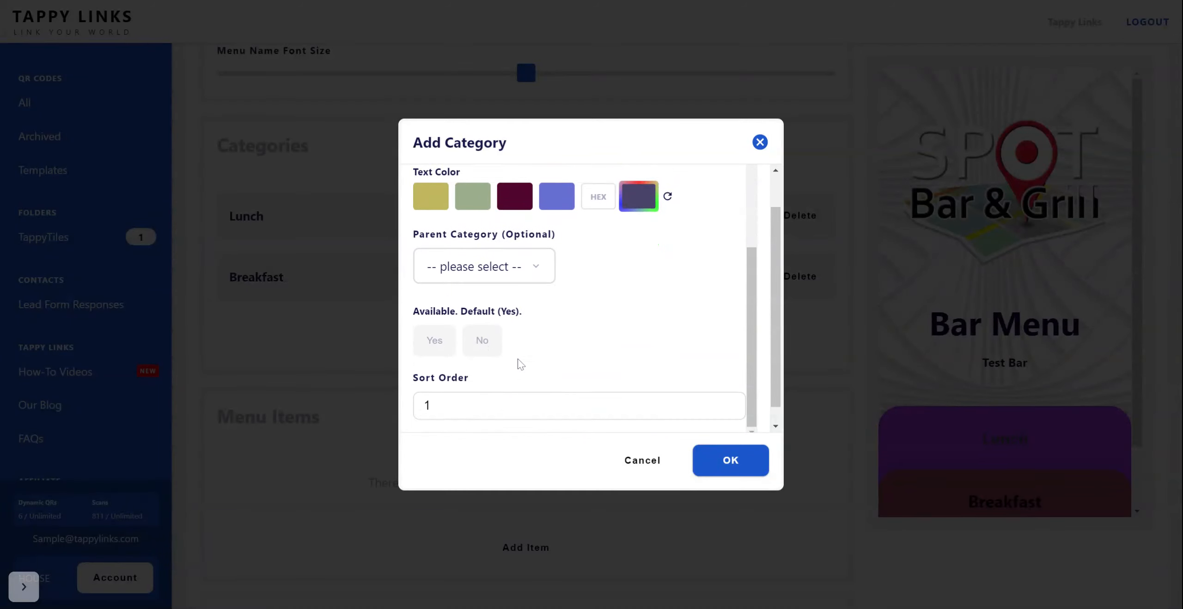
{"action": "scroll", "coordinate": [521, 365], "scroll_direction": "down", "scroll_amount": 1}
{"action": "double_click", "coordinate": [430, 387]}
{"action": "type", "text": "0"}
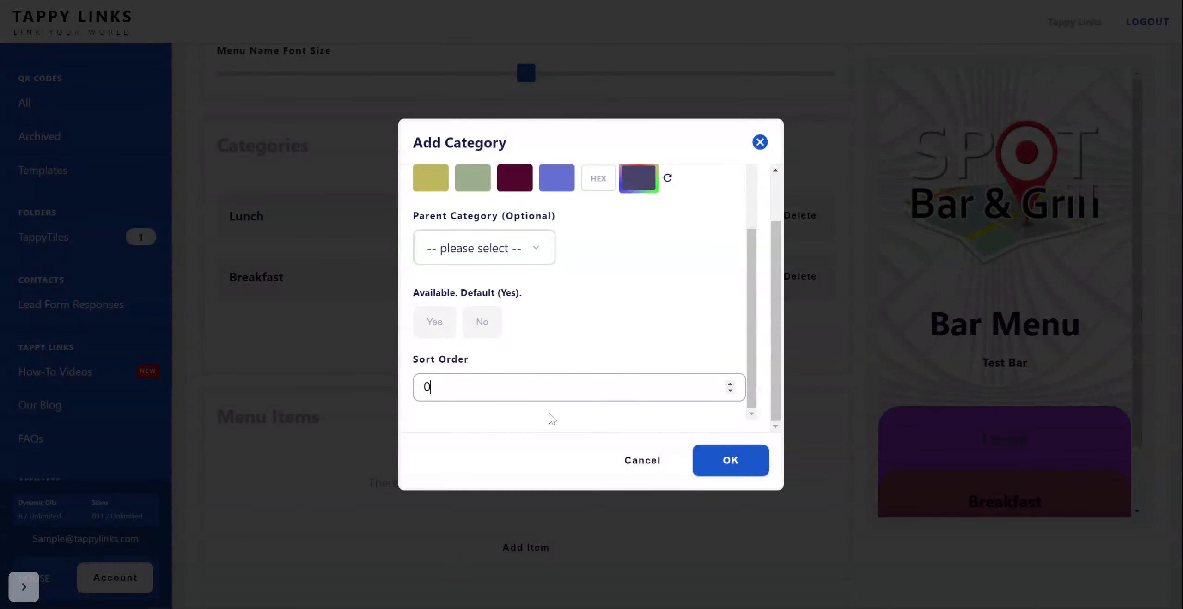
{"action": "left_click", "coordinate": [710, 459]}
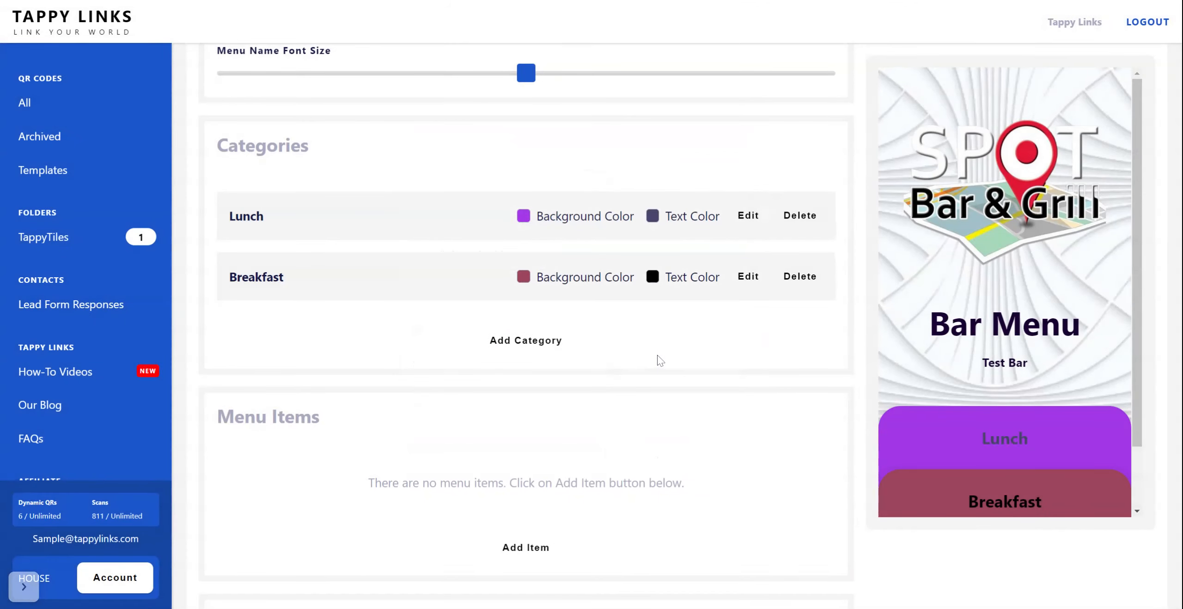
Step: Open the Lunch category in the live menu preview
{"action": "scroll", "coordinate": [1012, 432], "scroll_direction": "down", "scroll_amount": 1}
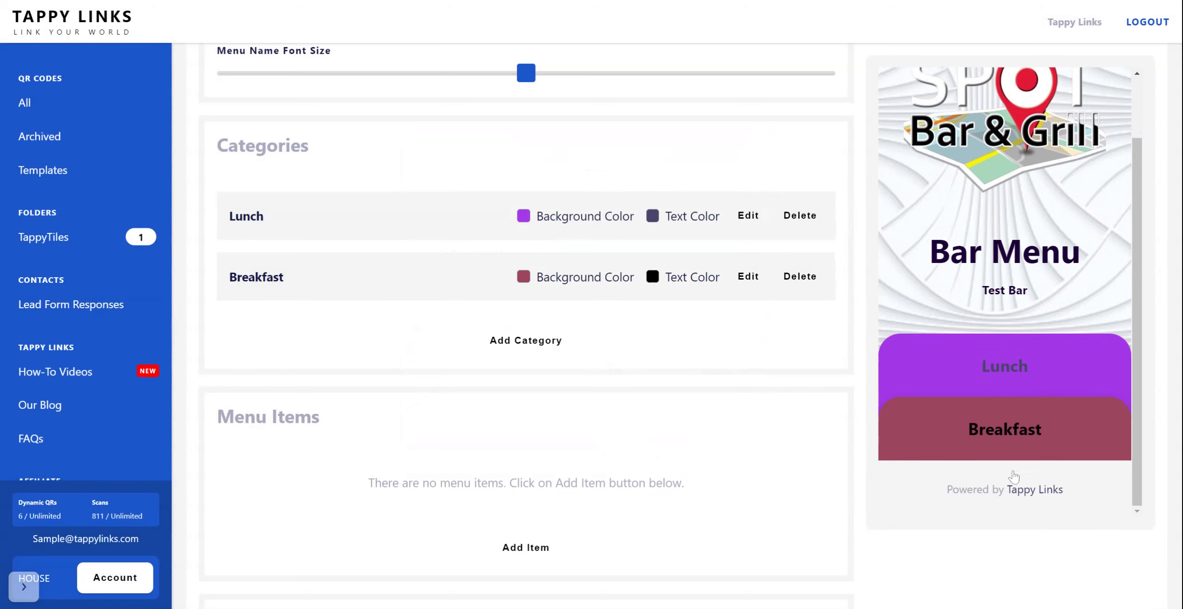
{"action": "left_click", "coordinate": [1002, 373]}
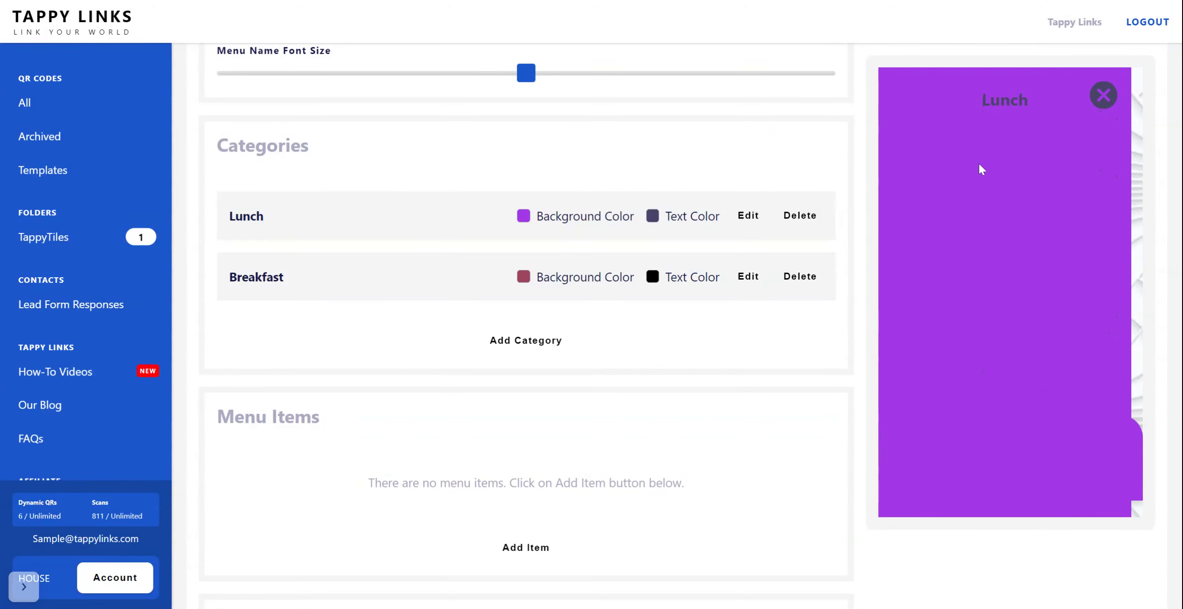
Step: Close the Lunch preview and start a new menu item named "Bacon" with a price of 1.00
{"action": "left_click", "coordinate": [1103, 98]}
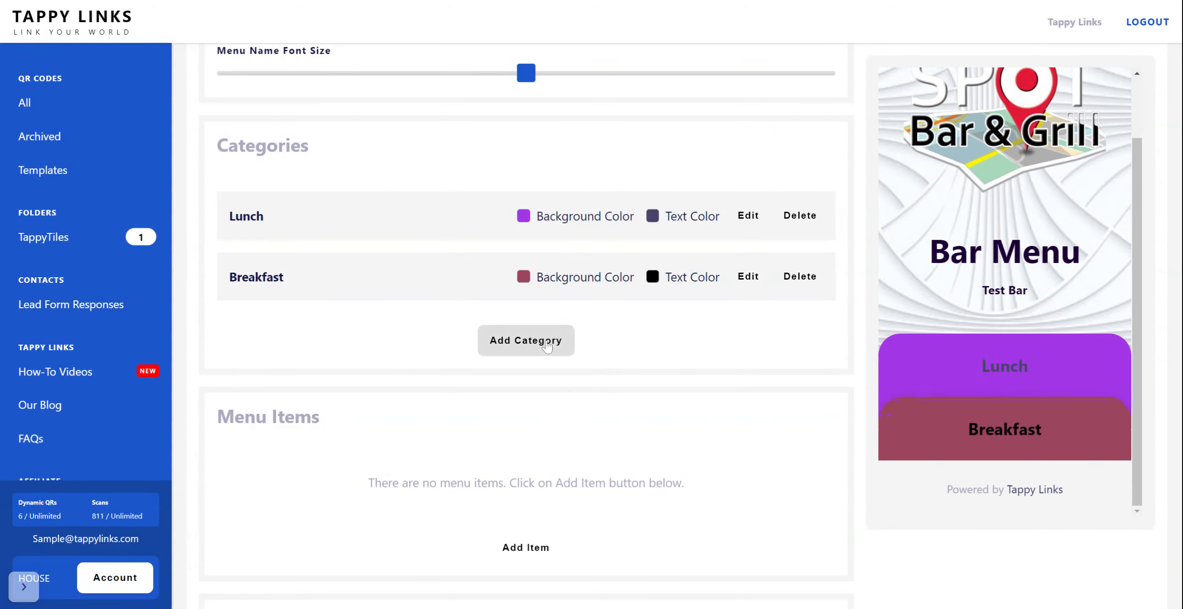
{"action": "scroll", "coordinate": [513, 472], "scroll_direction": "down", "scroll_amount": 3}
{"action": "left_click", "coordinate": [520, 418]}
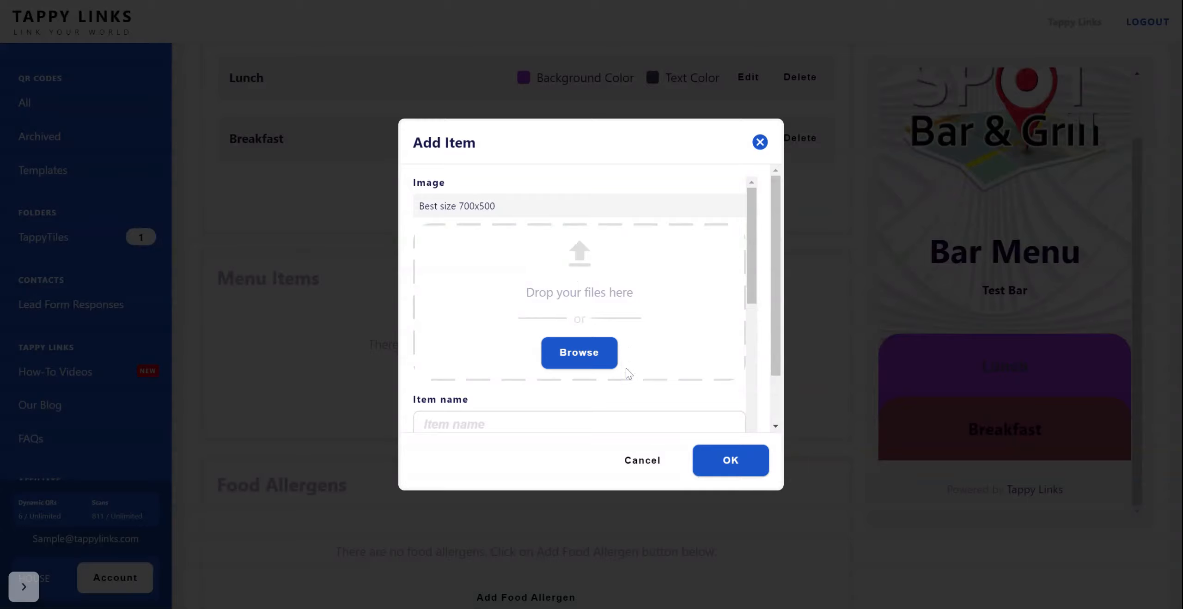
{"action": "scroll", "coordinate": [582, 341], "scroll_direction": "down", "scroll_amount": 1}
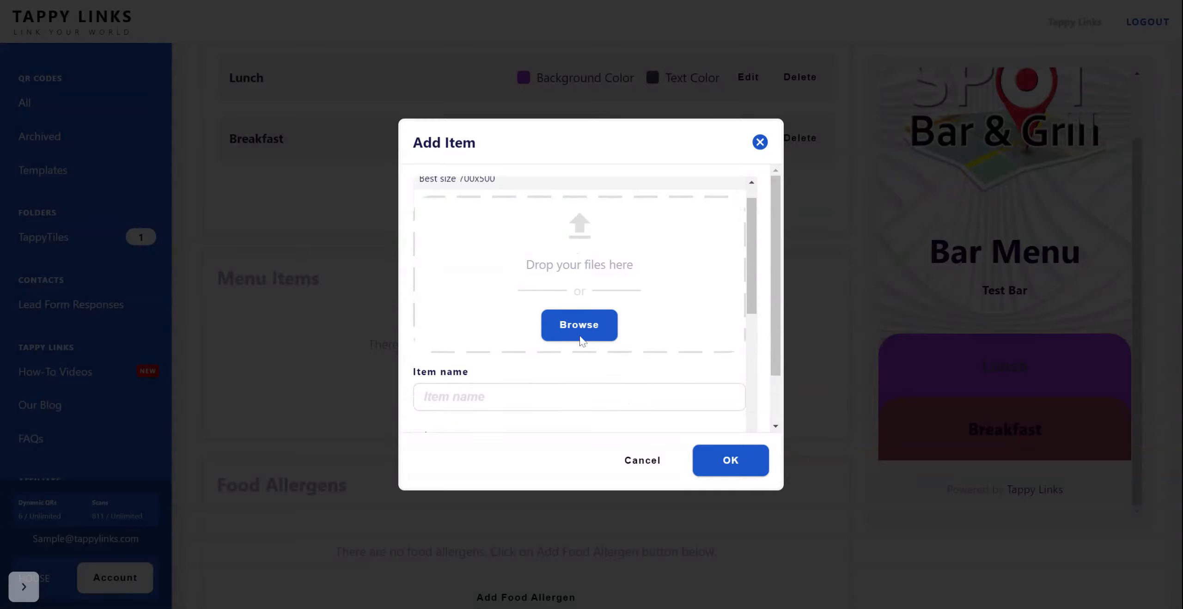
{"action": "scroll", "coordinate": [581, 341], "scroll_direction": "down", "scroll_amount": 3}
{"action": "left_click", "coordinate": [424, 285]}
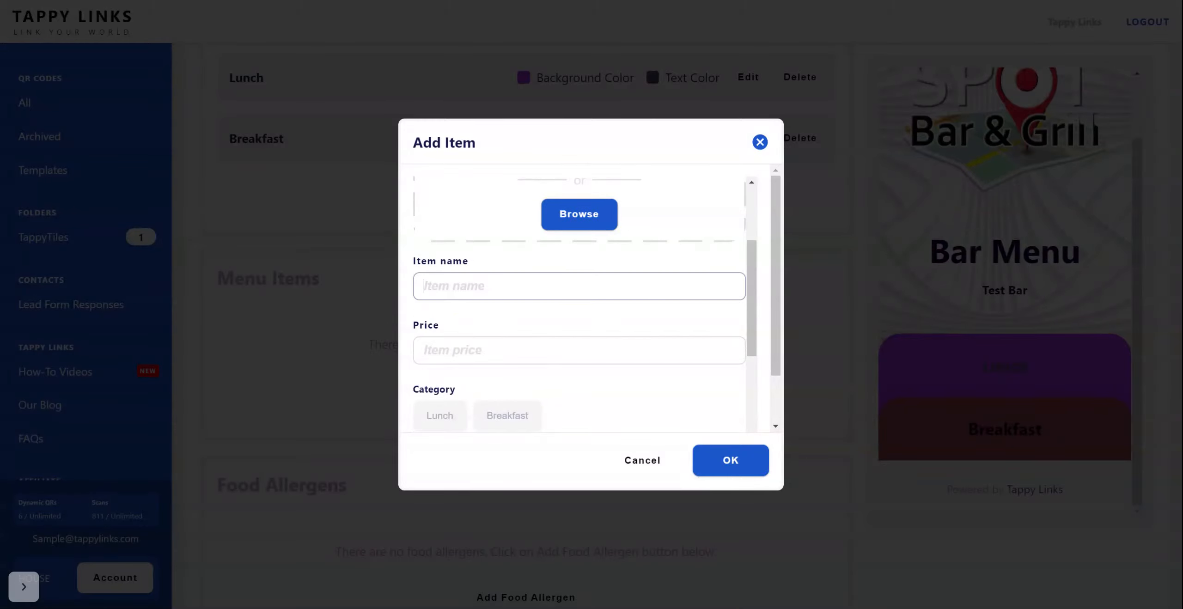
{"action": "type", "text": "Bacon"}
{"action": "left_click", "coordinate": [455, 350]}
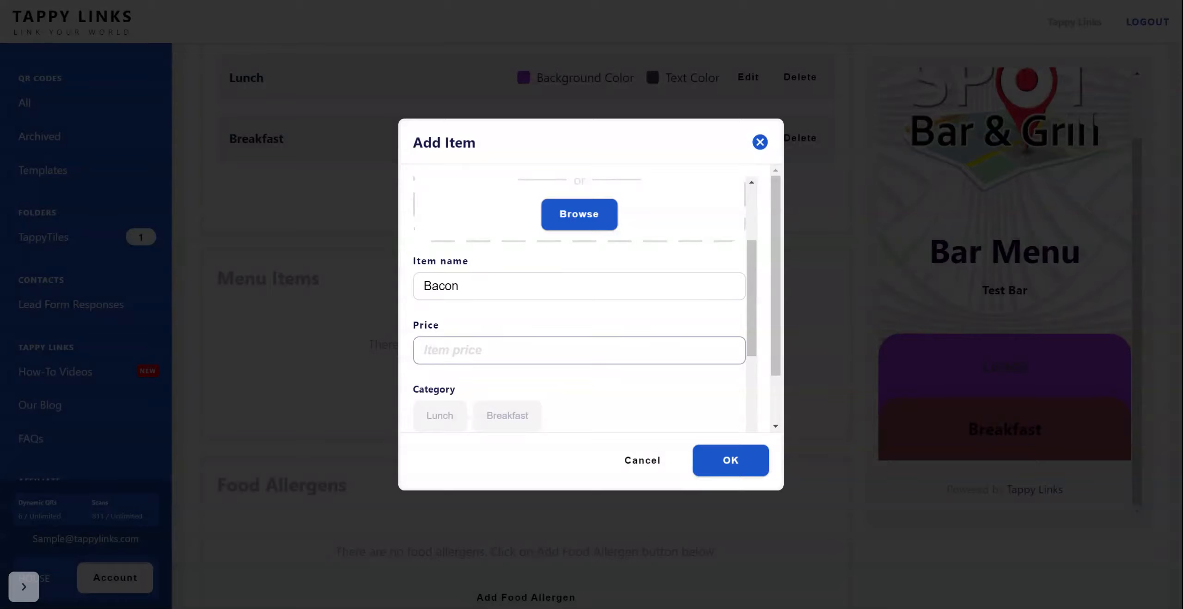
{"action": "type", "text": "1.00"}
Step: Assign the Bacon item to the Breakfast category and save it with the remaining options at their defaults
{"action": "scroll", "coordinate": [575, 390], "scroll_direction": "down", "scroll_amount": 5}
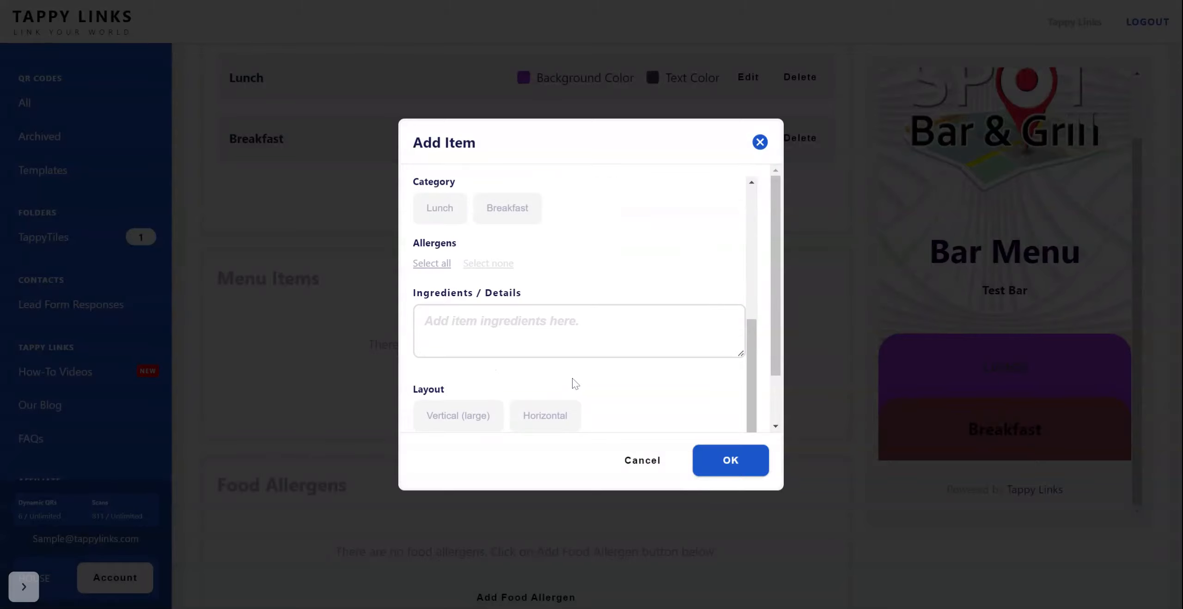
{"action": "left_click", "coordinate": [516, 229]}
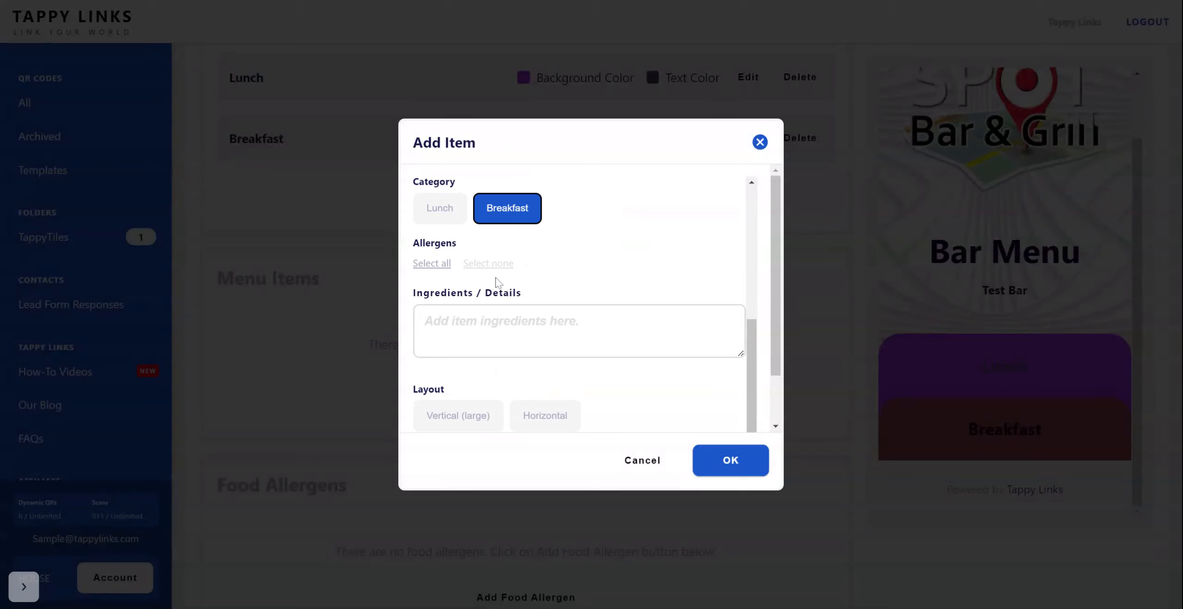
{"action": "scroll", "coordinate": [578, 300], "scroll_direction": "down", "scroll_amount": 2}
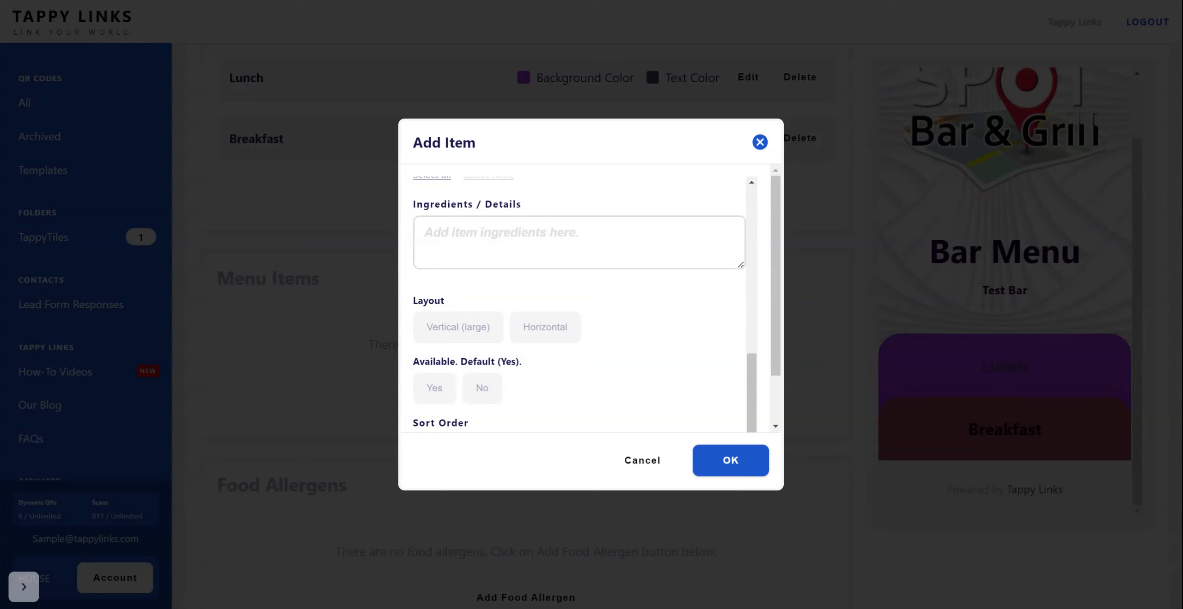
{"action": "scroll", "coordinate": [624, 305], "scroll_direction": "down", "scroll_amount": 1}
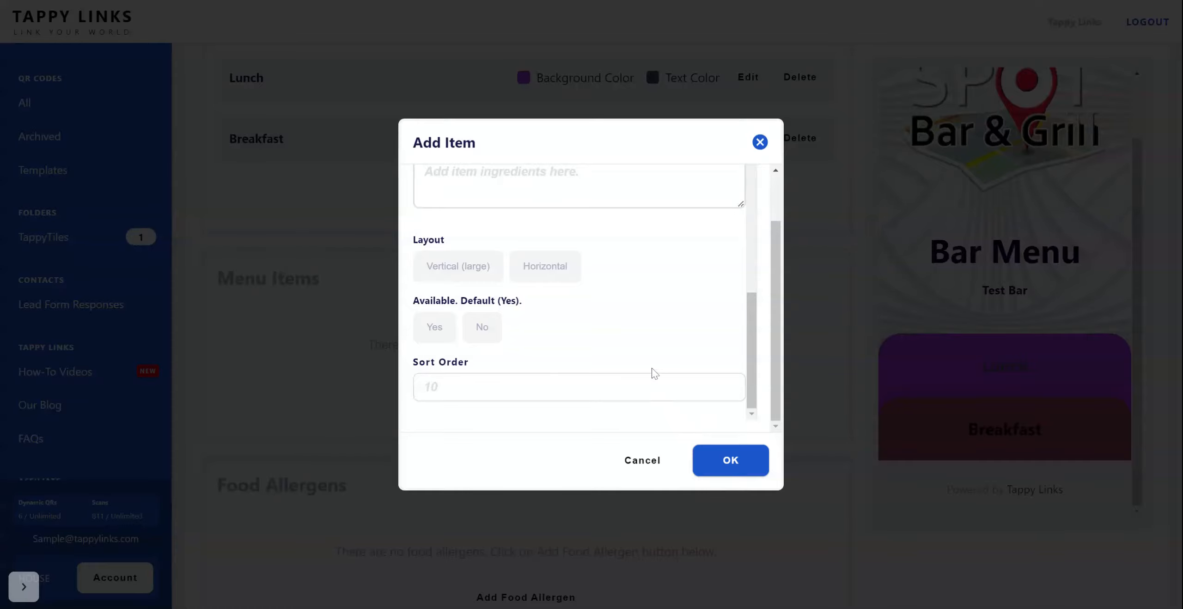
{"action": "left_click", "coordinate": [753, 467]}
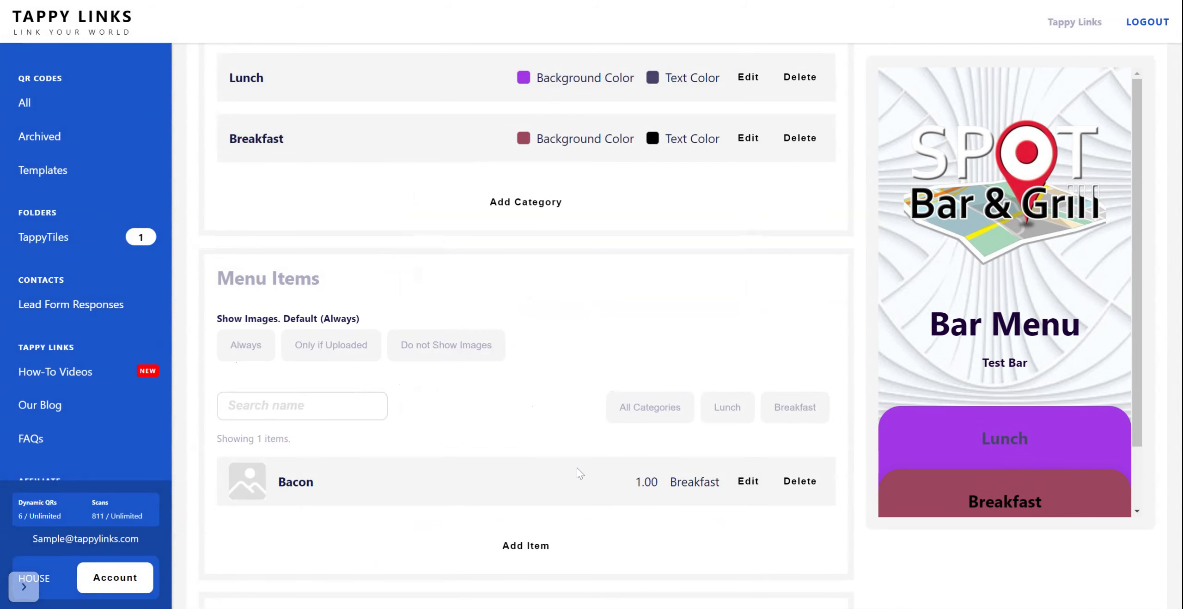
Step: Set menu item images to show Only if Uploaded, checking the Breakfast category in the live preview before and after the change
{"action": "scroll", "coordinate": [588, 474], "scroll_direction": "down", "scroll_amount": 3}
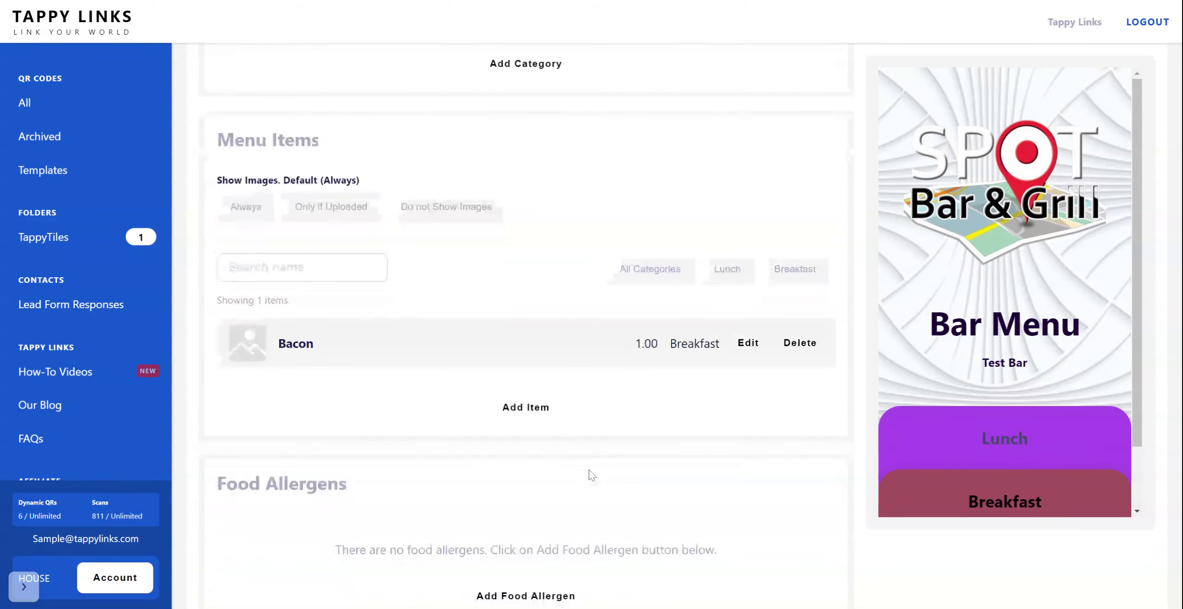
{"action": "left_click", "coordinate": [1038, 505]}
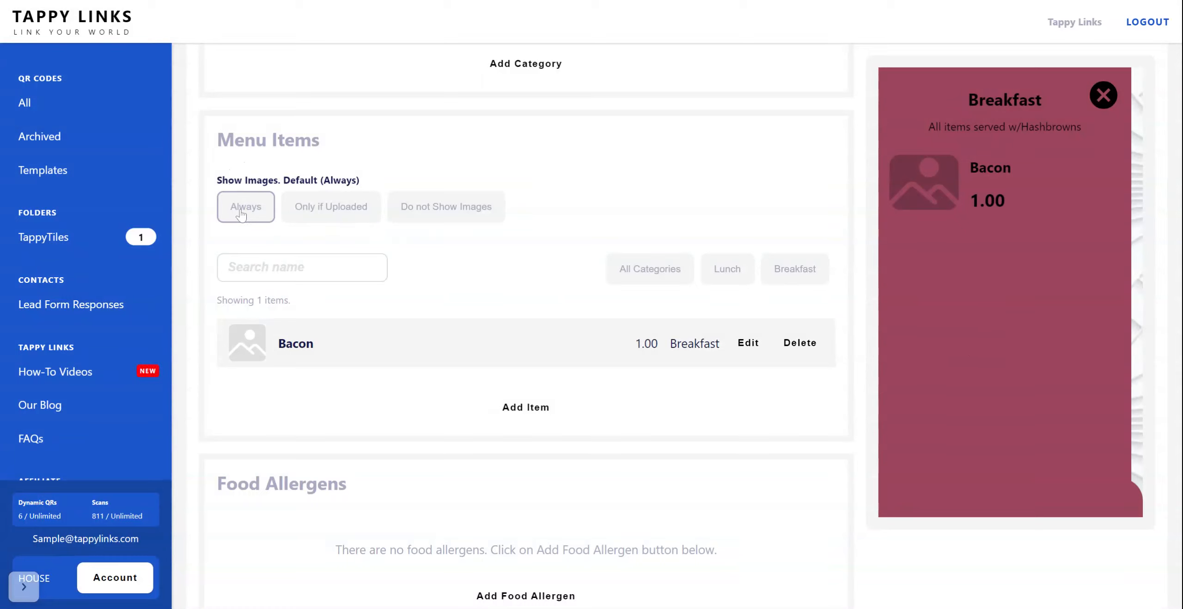
{"action": "left_click", "coordinate": [306, 212]}
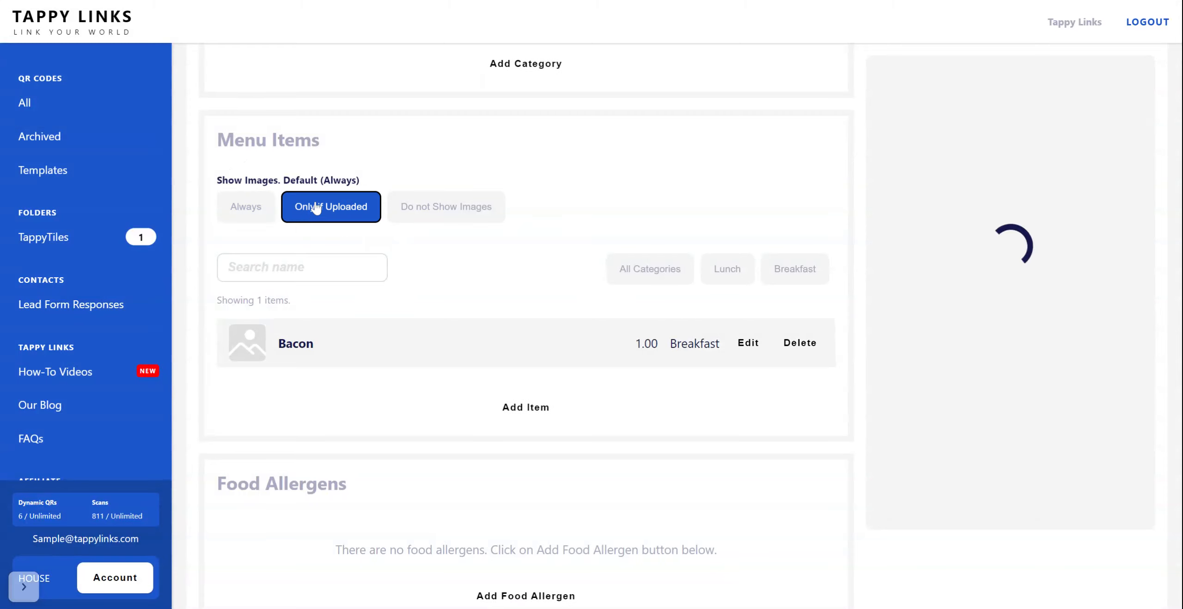
{"action": "left_click", "coordinate": [1033, 494]}
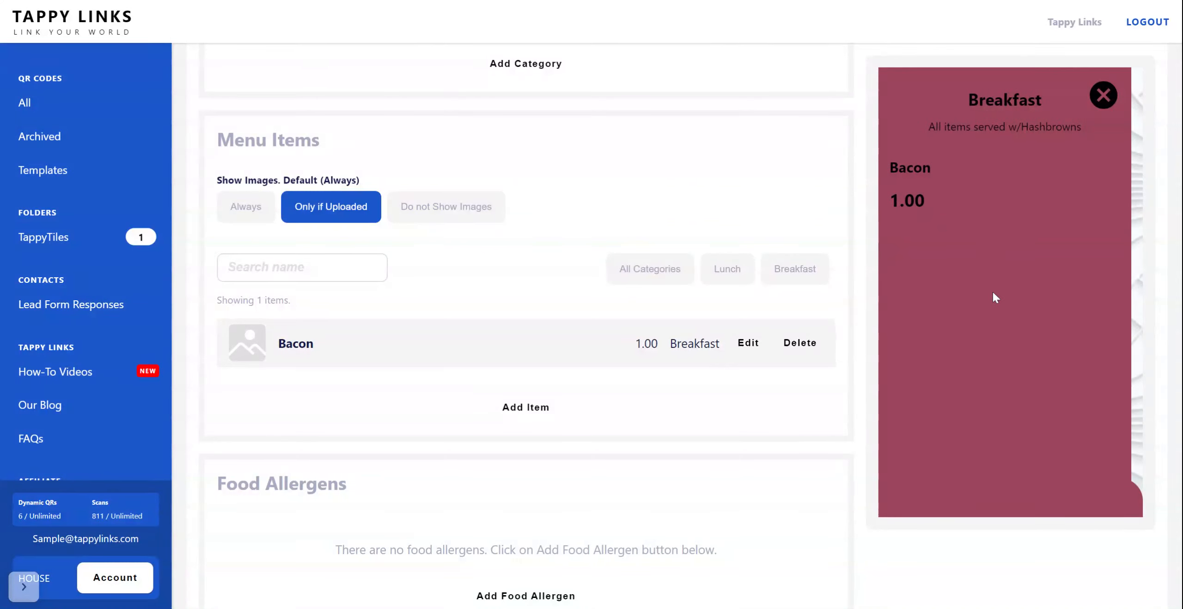
Step: Try the Do not Show Images and Always options, checking Breakfast in the preview, and return the setting to Only if Uploaded
{"action": "left_click", "coordinate": [452, 217]}
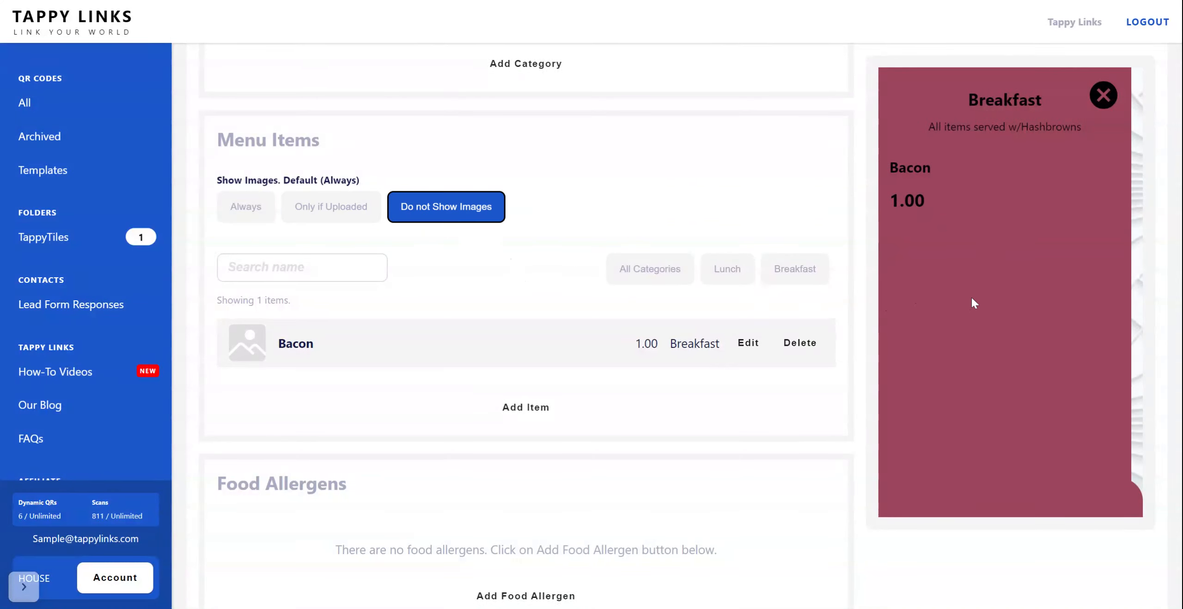
{"action": "left_click", "coordinate": [1046, 492]}
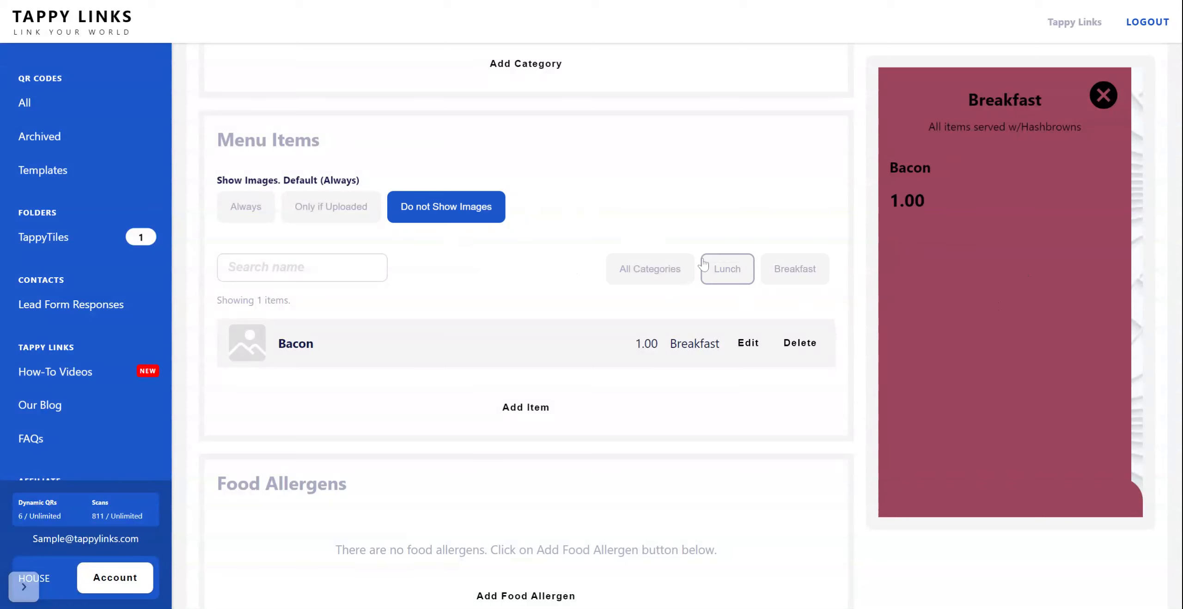
{"action": "left_click", "coordinate": [237, 213]}
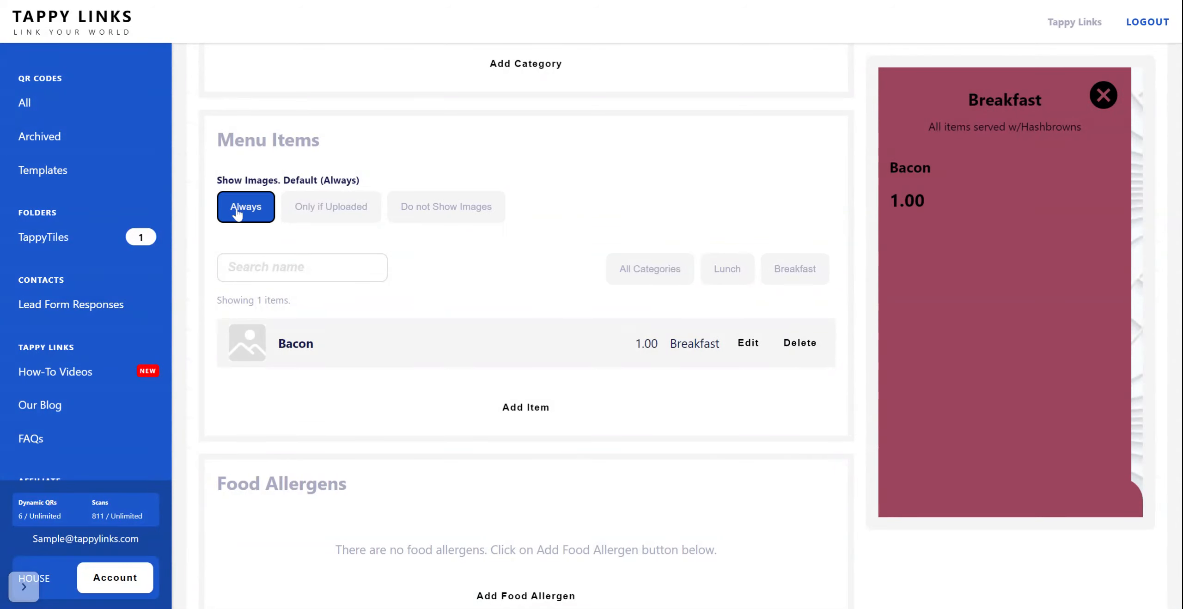
{"action": "left_click", "coordinate": [345, 212]}
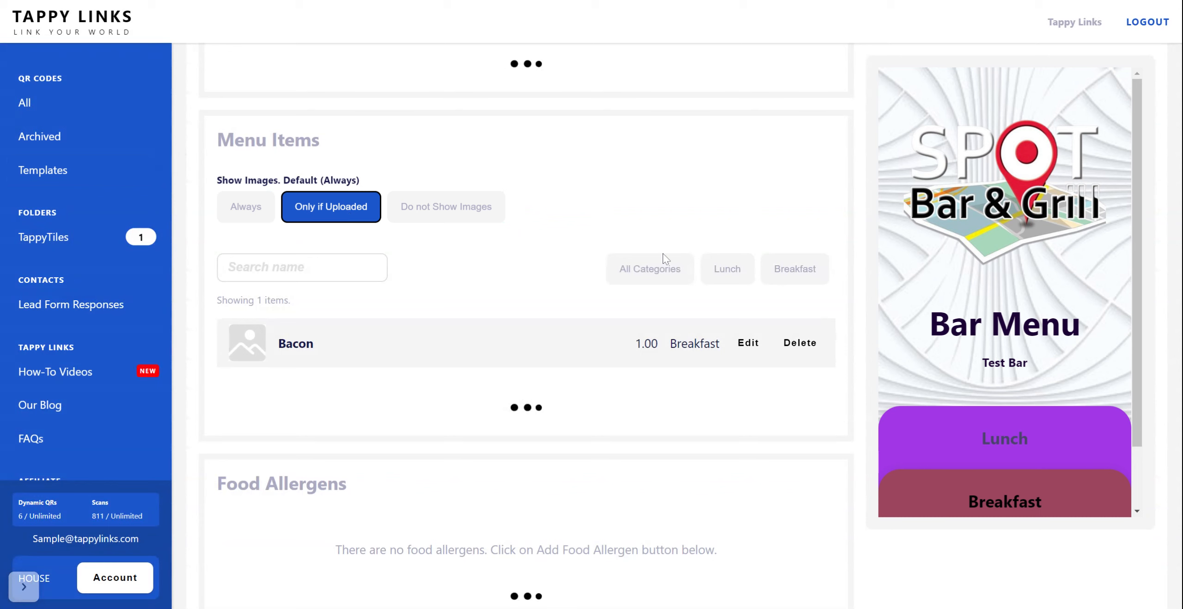
Step: Examine the Food Allergens section and the Bacon item's allergen, ingredient and layout options, and cancel the item edit
{"action": "scroll", "coordinate": [642, 292], "scroll_direction": "down", "scroll_amount": 5}
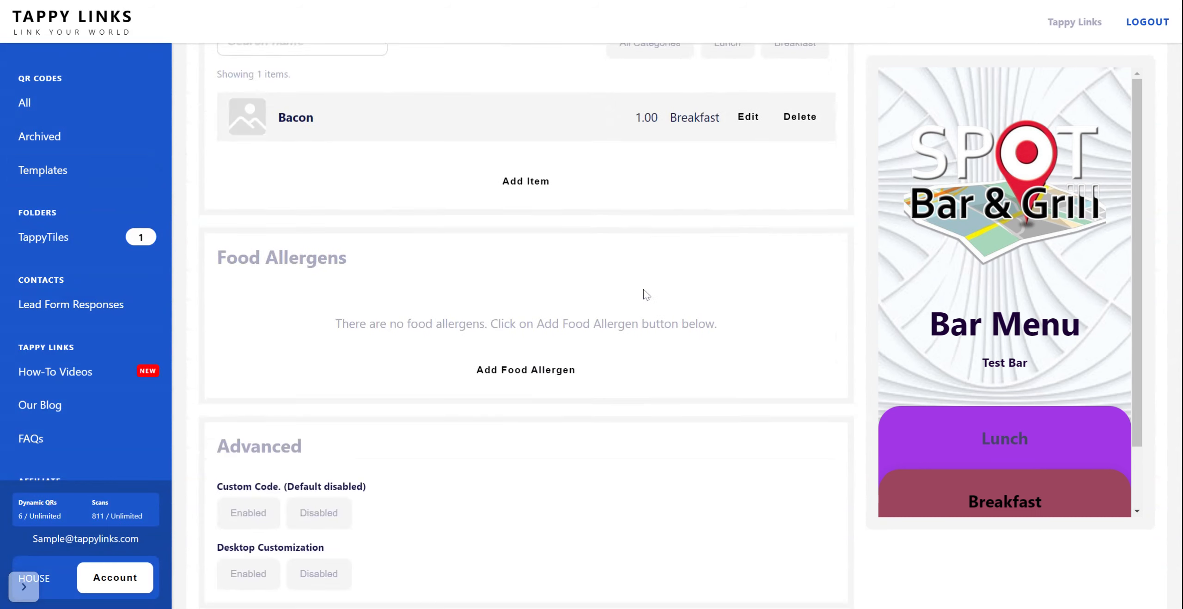
{"action": "scroll", "coordinate": [646, 295], "scroll_direction": "down", "scroll_amount": 2}
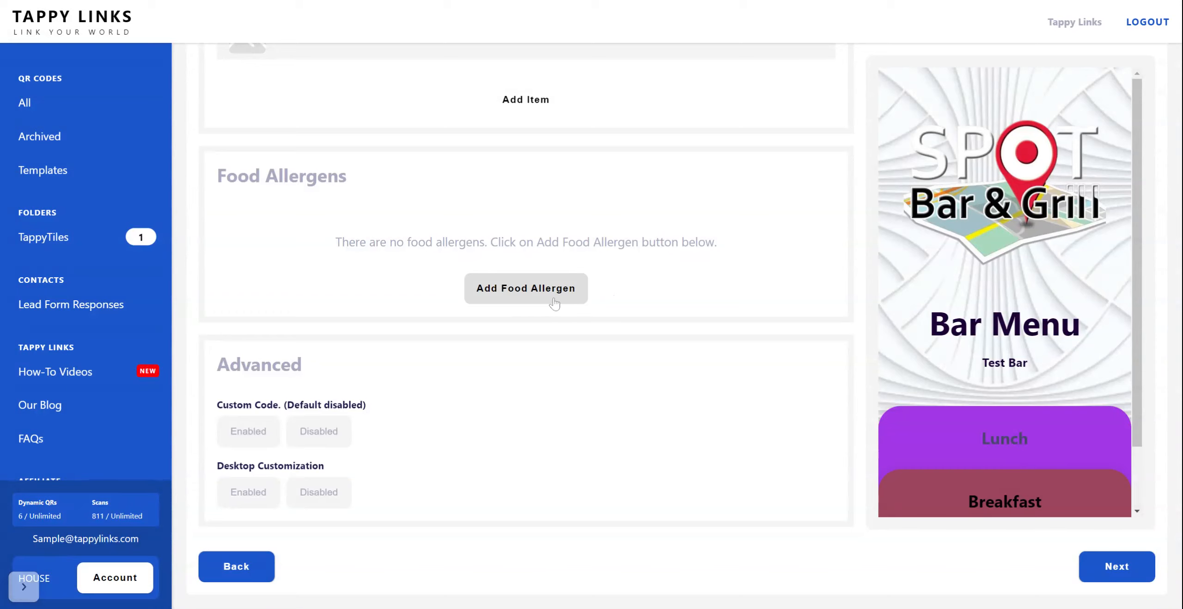
{"action": "scroll", "coordinate": [488, 254], "scroll_direction": "up", "scroll_amount": 2}
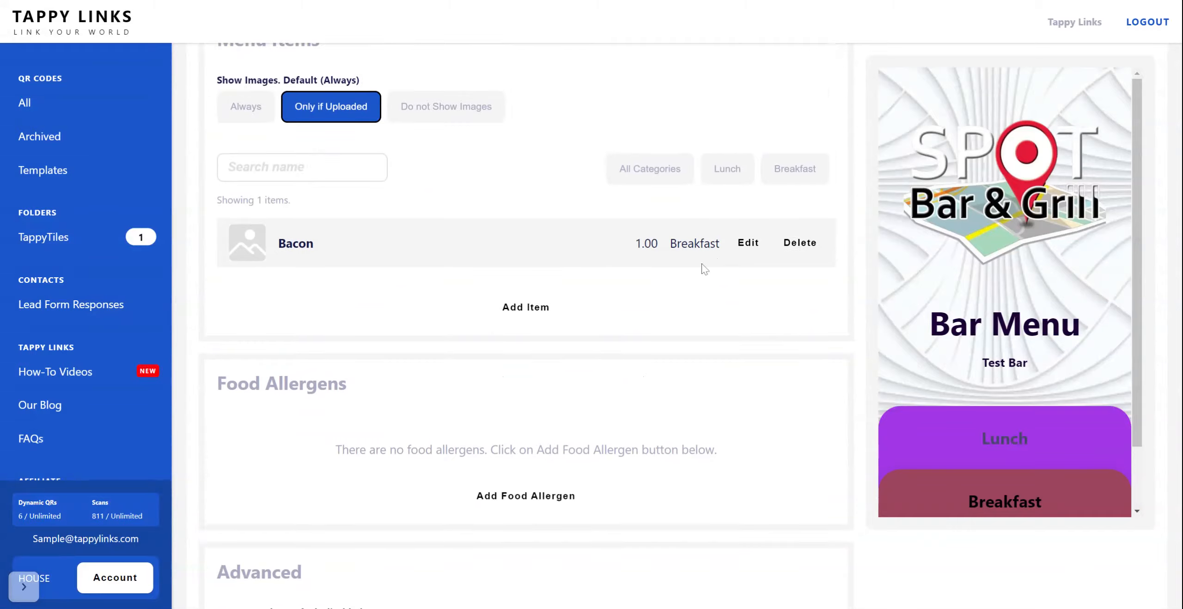
{"action": "left_click", "coordinate": [748, 243]}
{"action": "scroll", "coordinate": [568, 319], "scroll_direction": "down", "scroll_amount": 10}
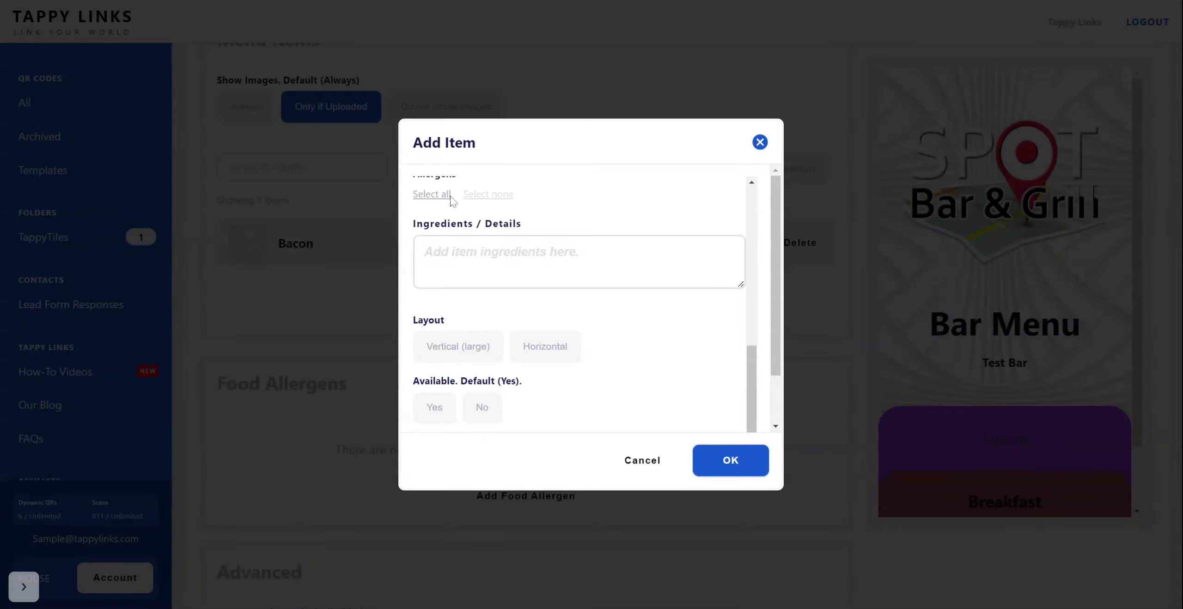
{"action": "scroll", "coordinate": [479, 298], "scroll_direction": "up", "scroll_amount": 2}
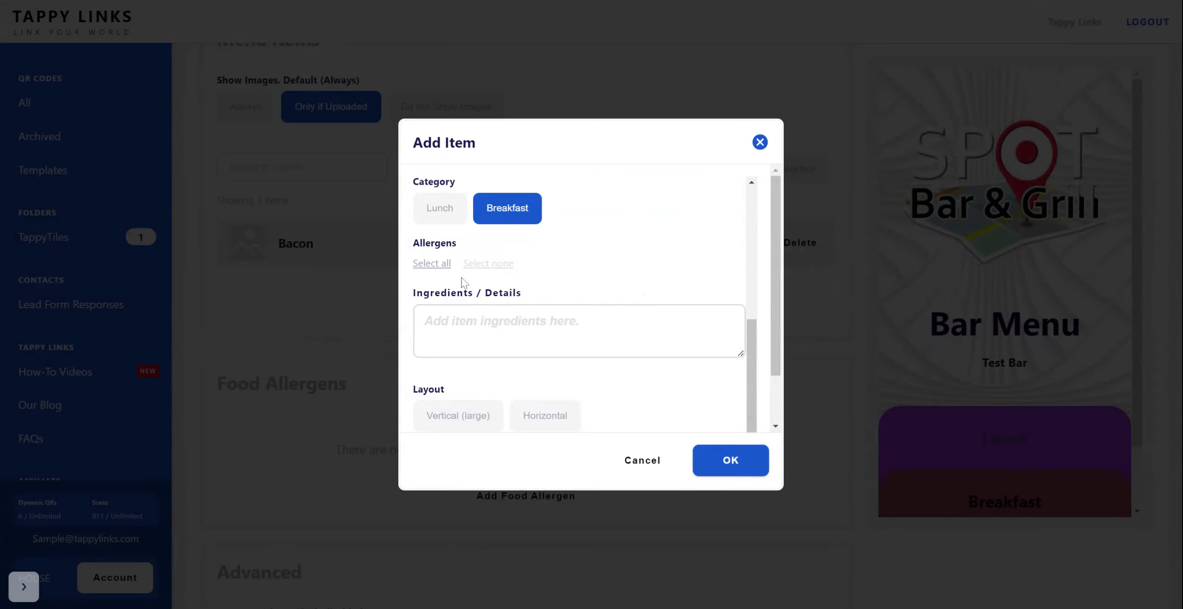
{"action": "scroll", "coordinate": [632, 422], "scroll_direction": "down", "scroll_amount": 2}
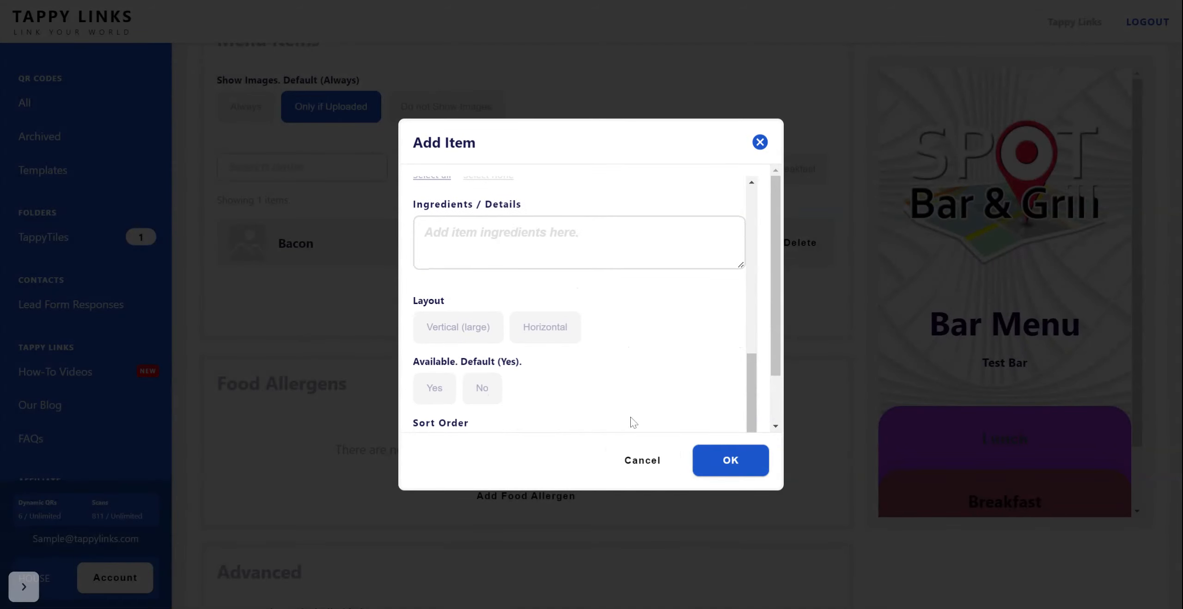
{"action": "left_click", "coordinate": [643, 461]}
Step: Enable Custom Code in the advanced settings to view its code editor, and set it back to Disabled
{"action": "scroll", "coordinate": [779, 310], "scroll_direction": "down", "scroll_amount": 5}
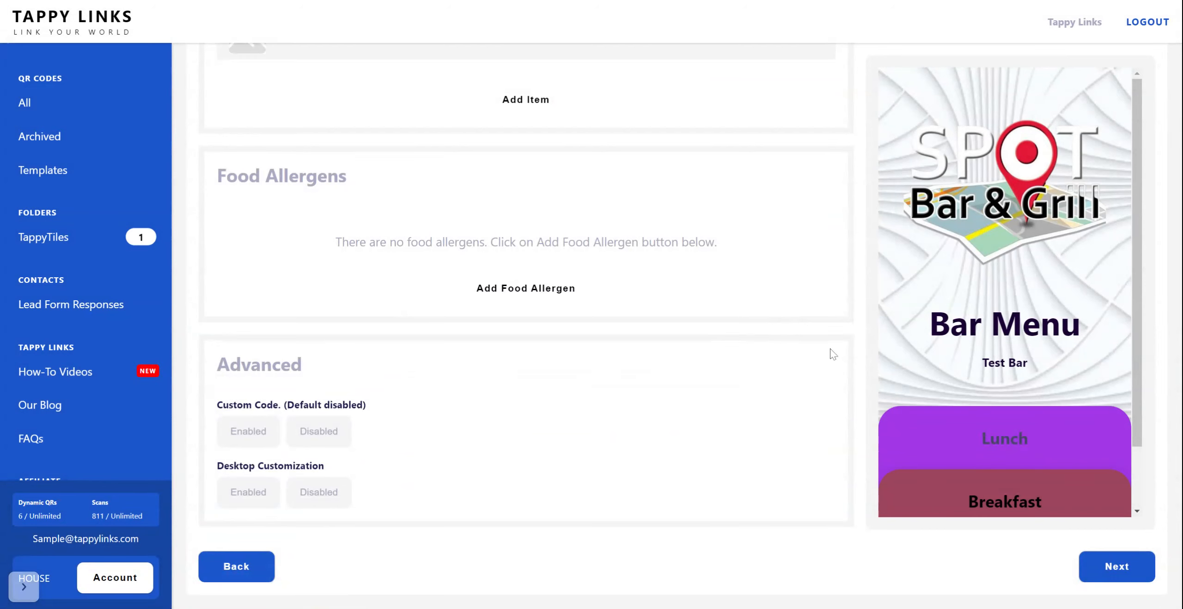
{"action": "left_click", "coordinate": [261, 434]}
{"action": "scroll", "coordinate": [421, 407], "scroll_direction": "down", "scroll_amount": 2}
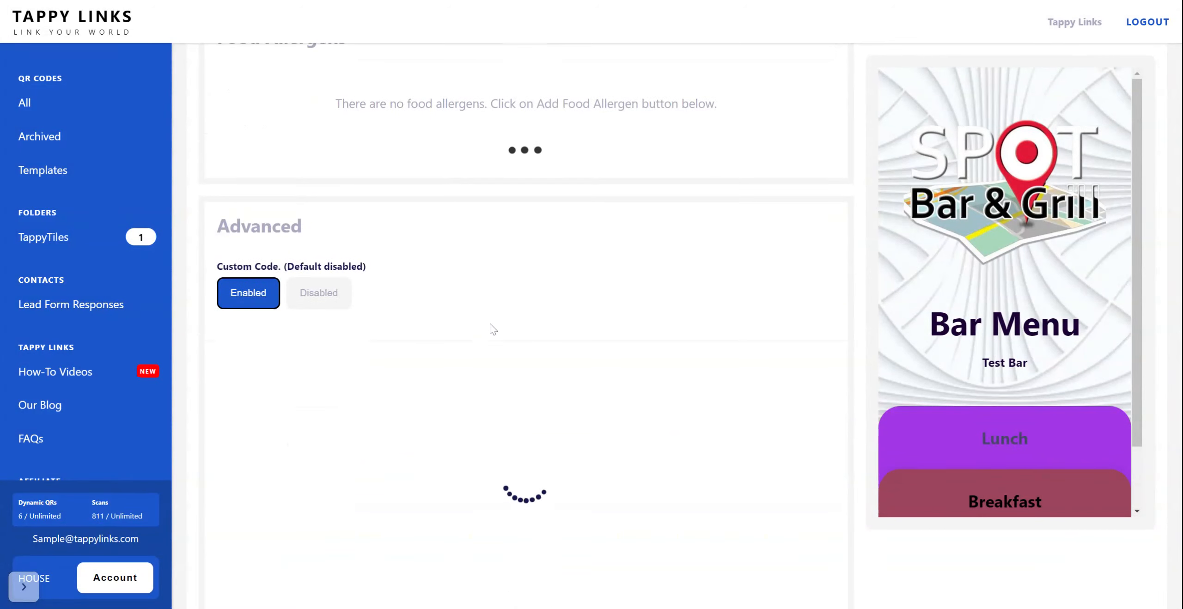
{"action": "scroll", "coordinate": [491, 330], "scroll_direction": "down", "scroll_amount": 2}
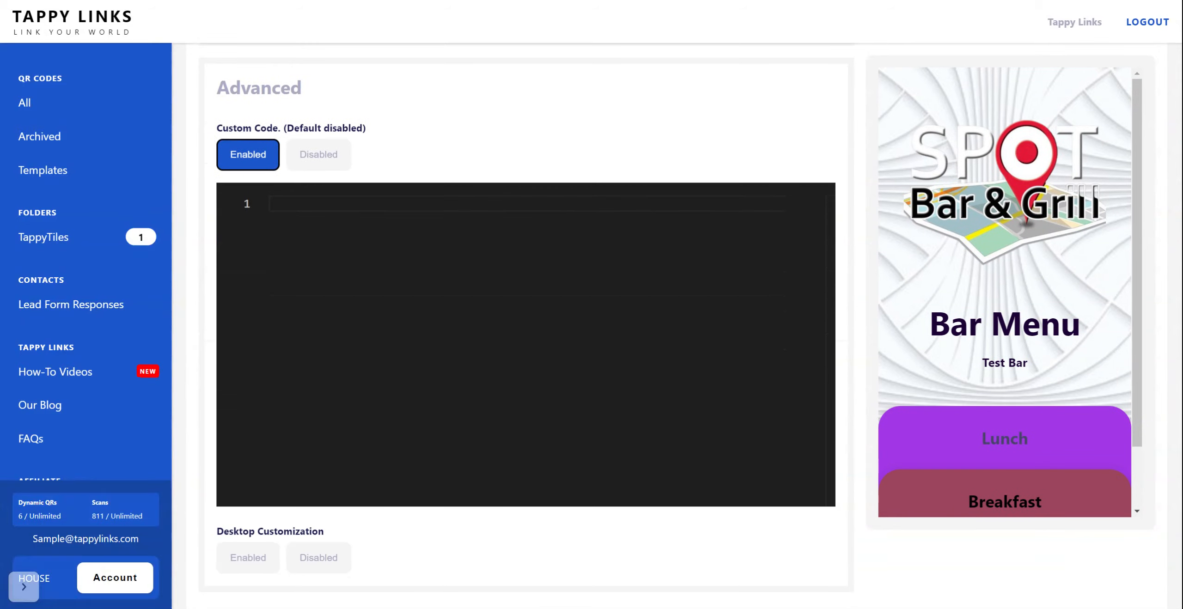
{"action": "scroll", "coordinate": [486, 161], "scroll_direction": "down", "scroll_amount": 1}
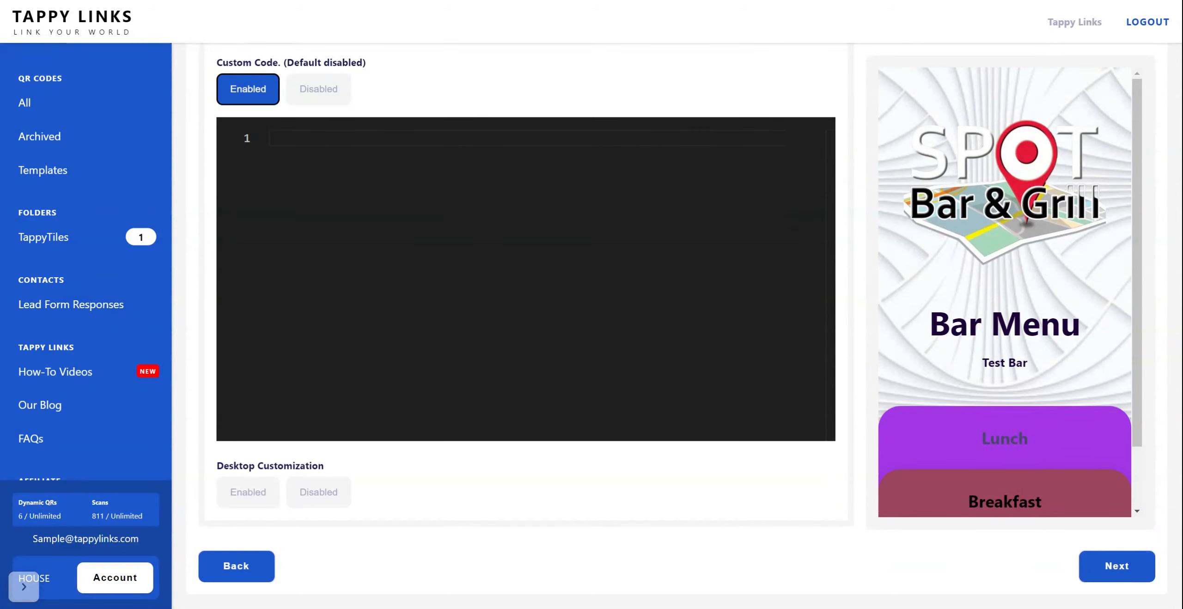
{"action": "scroll", "coordinate": [481, 103], "scroll_direction": "up", "scroll_amount": 1}
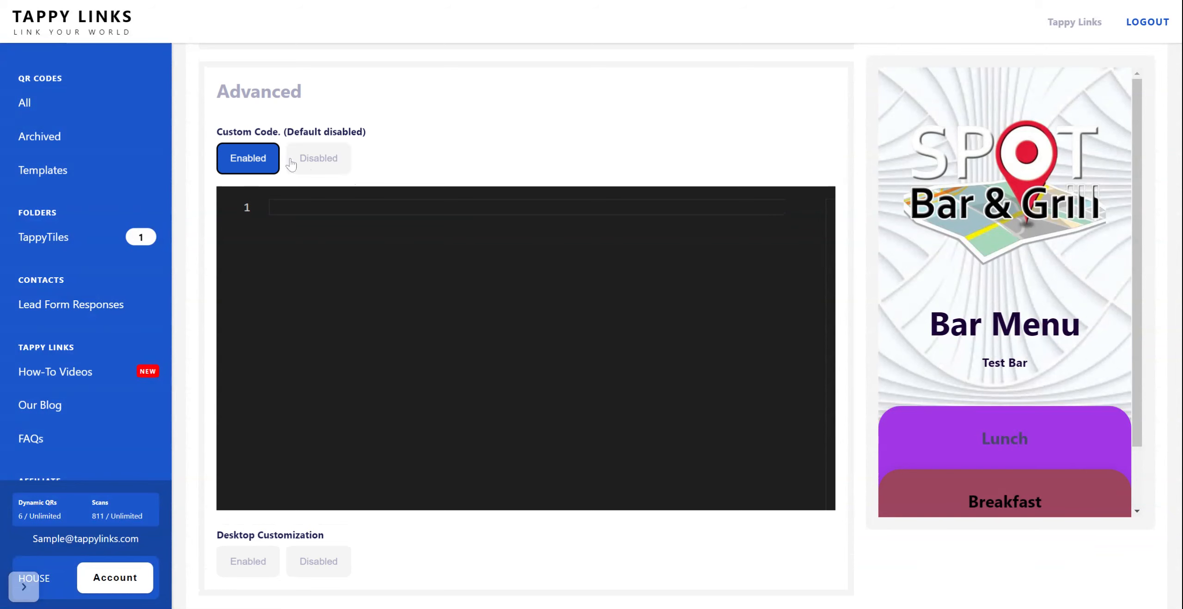
{"action": "left_click", "coordinate": [319, 158]}
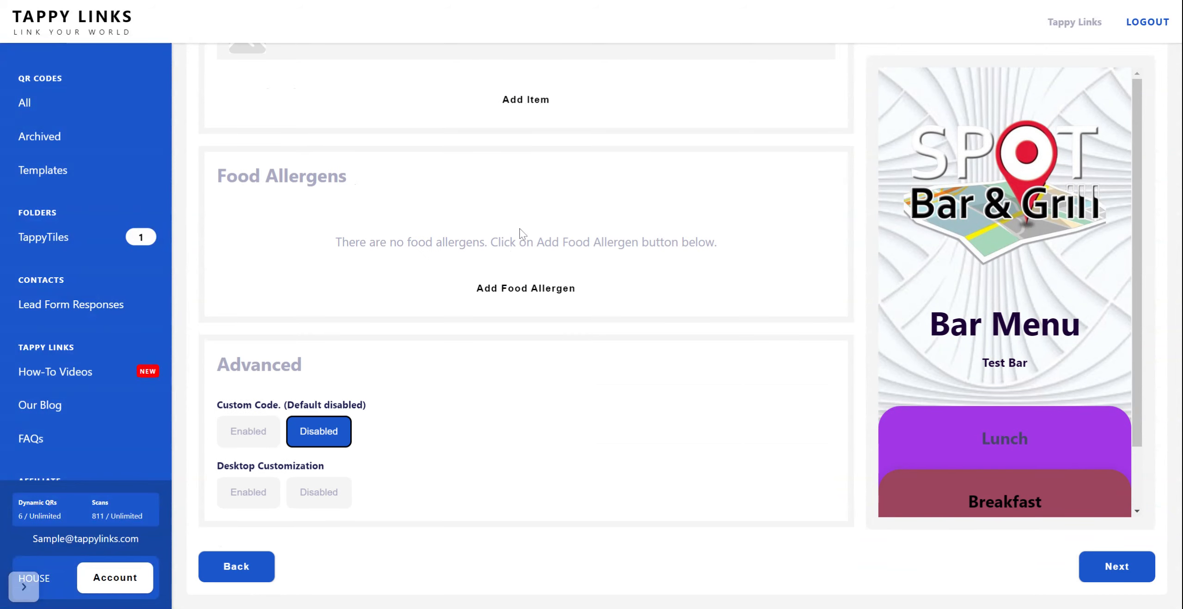
Step: Enable Desktop Customization to view its left and right image and color options, and set it back to Disabled
{"action": "left_click", "coordinate": [253, 499]}
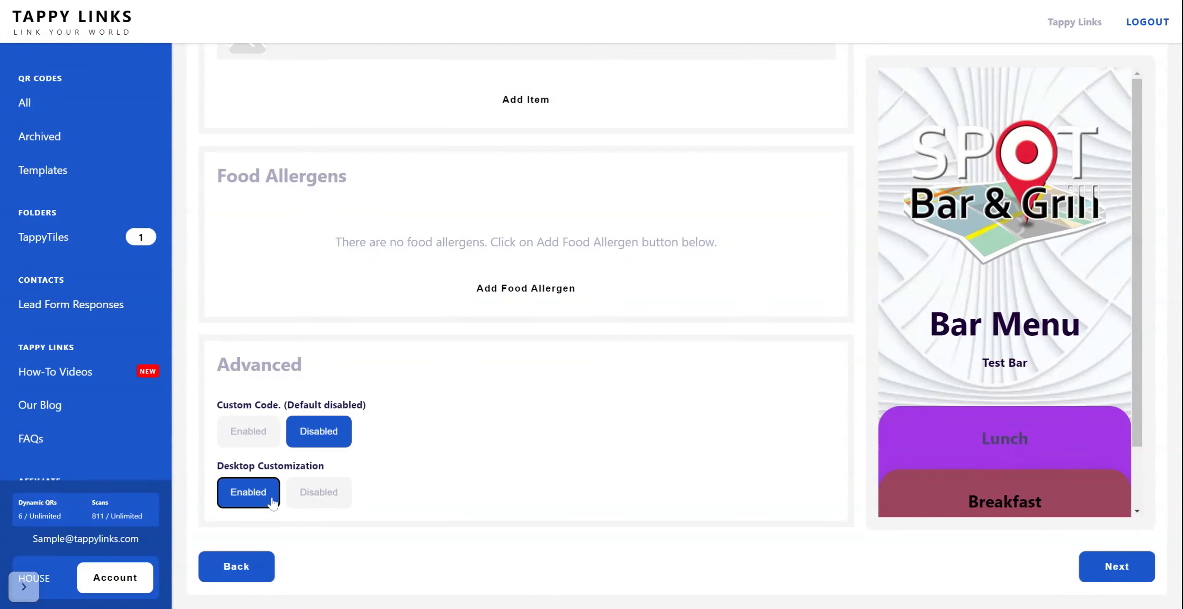
{"action": "scroll", "coordinate": [622, 347], "scroll_direction": "down", "scroll_amount": 3}
{"action": "scroll", "coordinate": [647, 346], "scroll_direction": "down", "scroll_amount": 3}
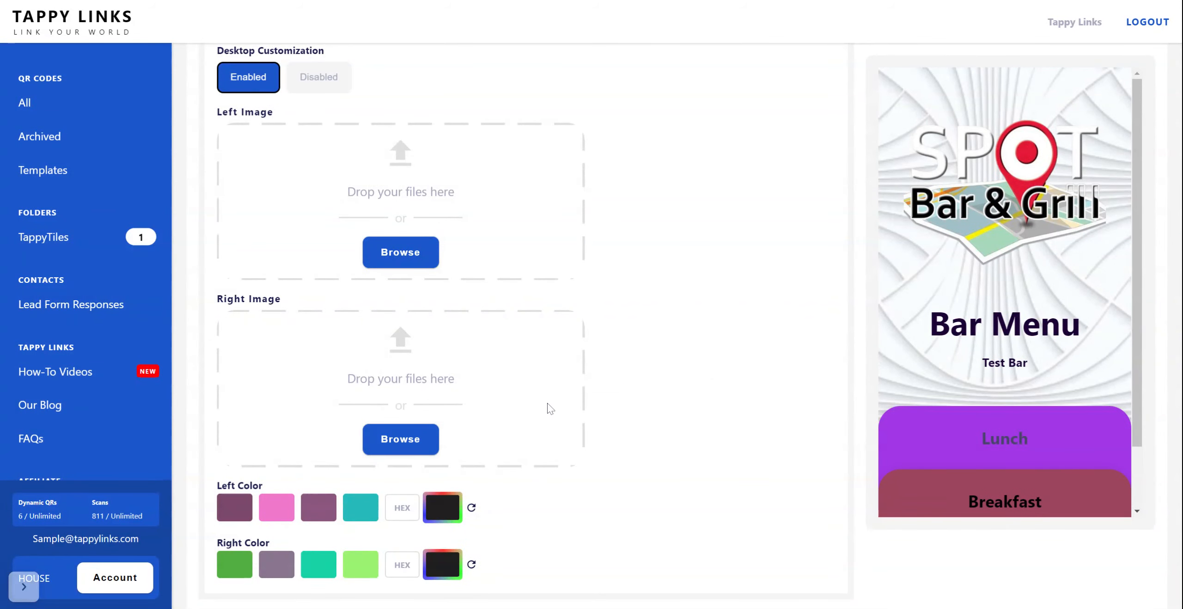
{"action": "left_click", "coordinate": [327, 84]}
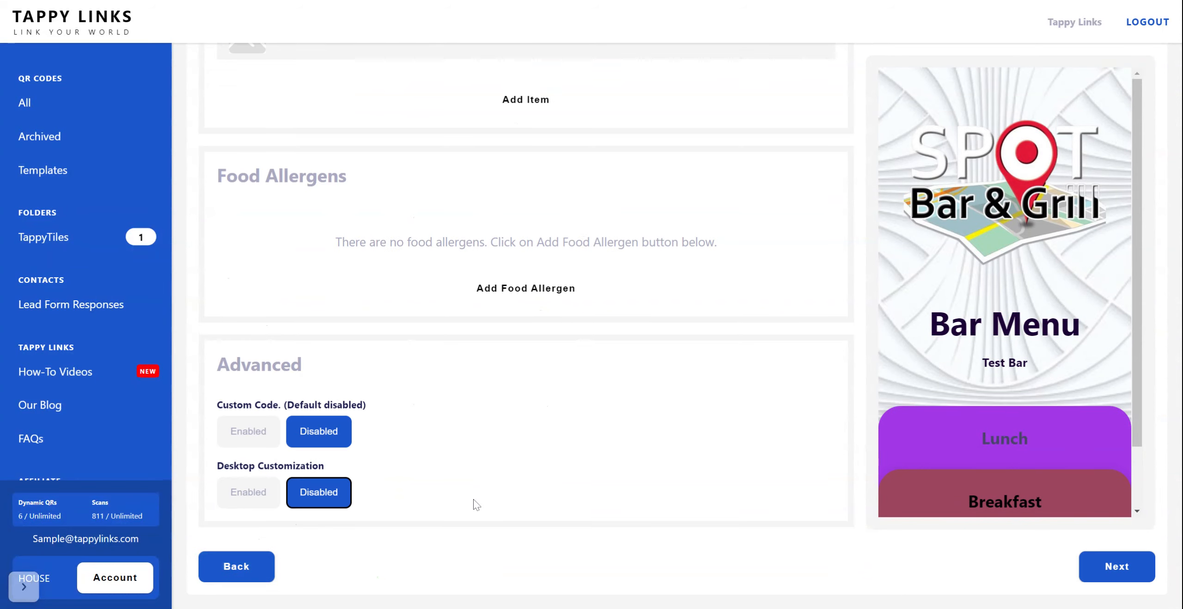
Step: Proceed to the download stage, confirm changing the short URL, and set its slug to testbar1
{"action": "left_click", "coordinate": [1121, 566]}
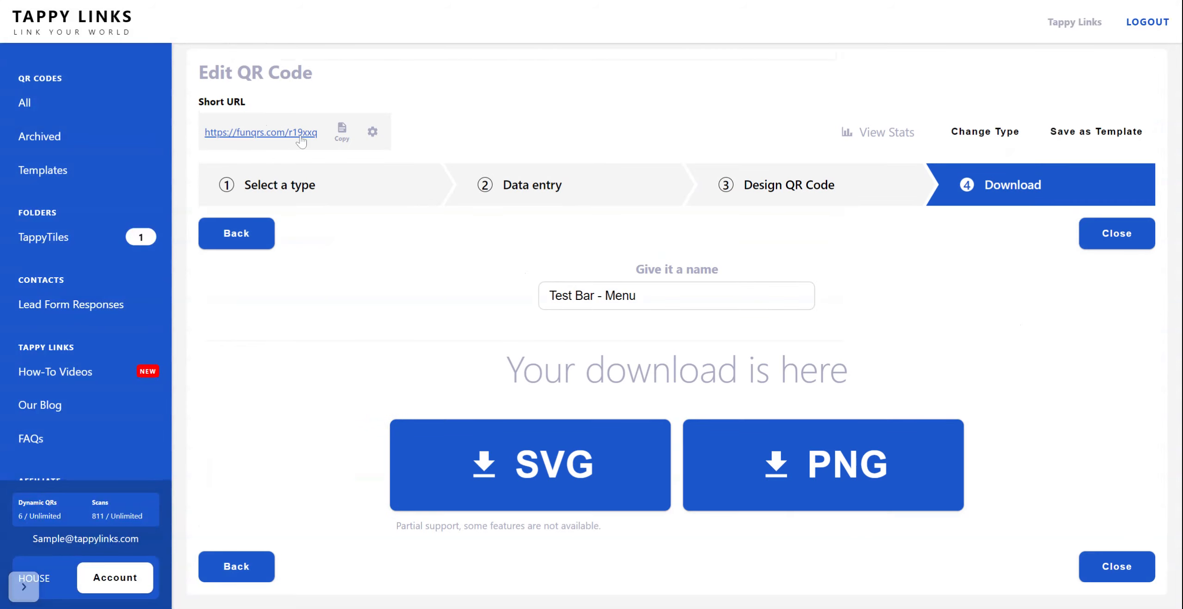
{"action": "left_click", "coordinate": [372, 133]}
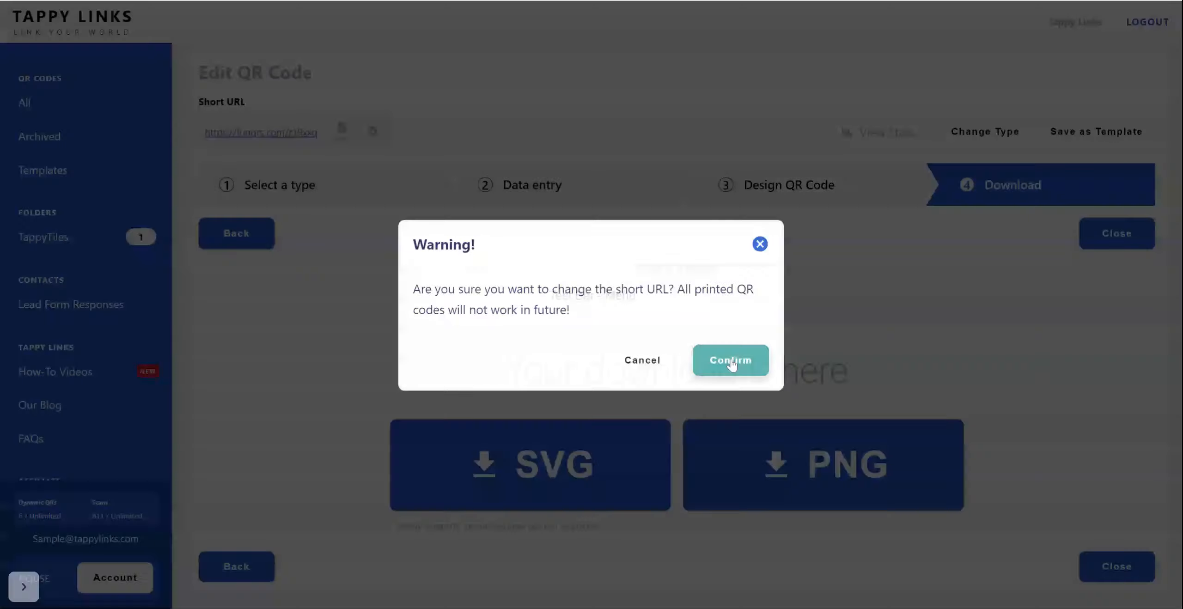
{"action": "left_click", "coordinate": [730, 359]}
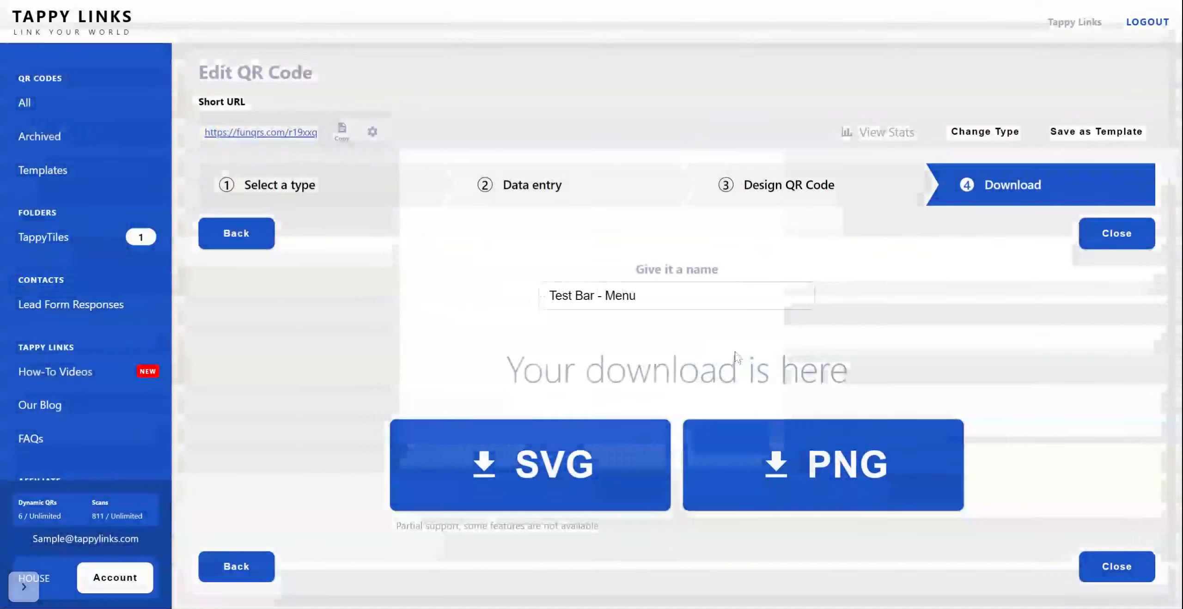
{"action": "left_click_drag", "start_coordinate": [462, 263], "coordinate": [412, 260]}
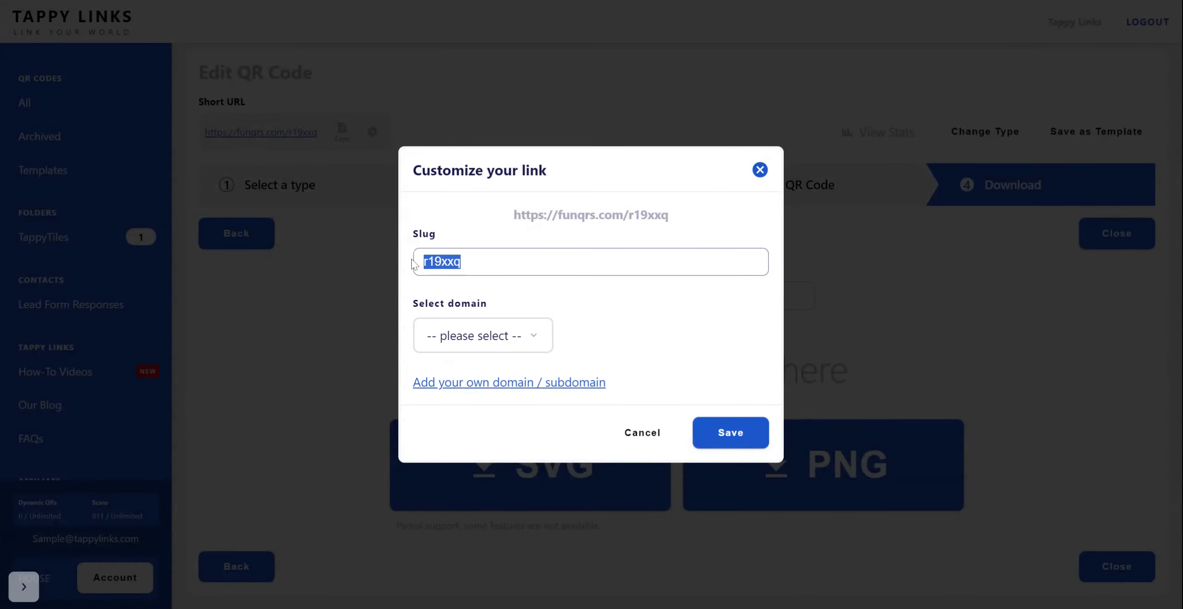
{"action": "type", "text": "spot"}
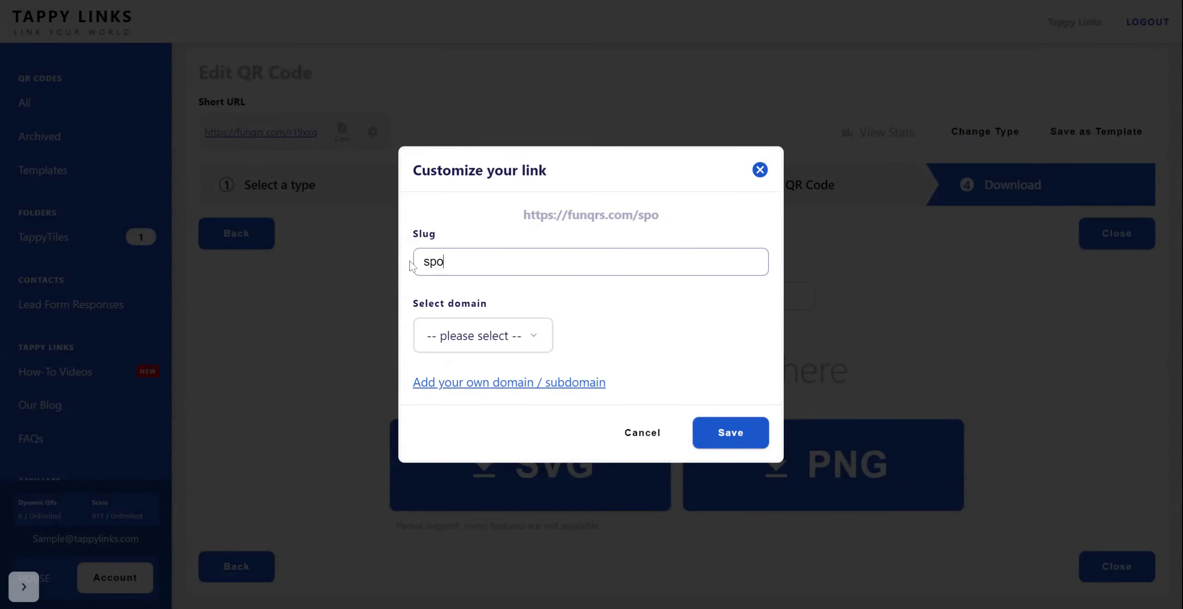
{"action": "key", "text": "BackSpace"}
{"action": "key", "text": "BackSpace"}
{"action": "key", "text": "BackSpace"}
{"action": "key", "text": "BackSpace"}
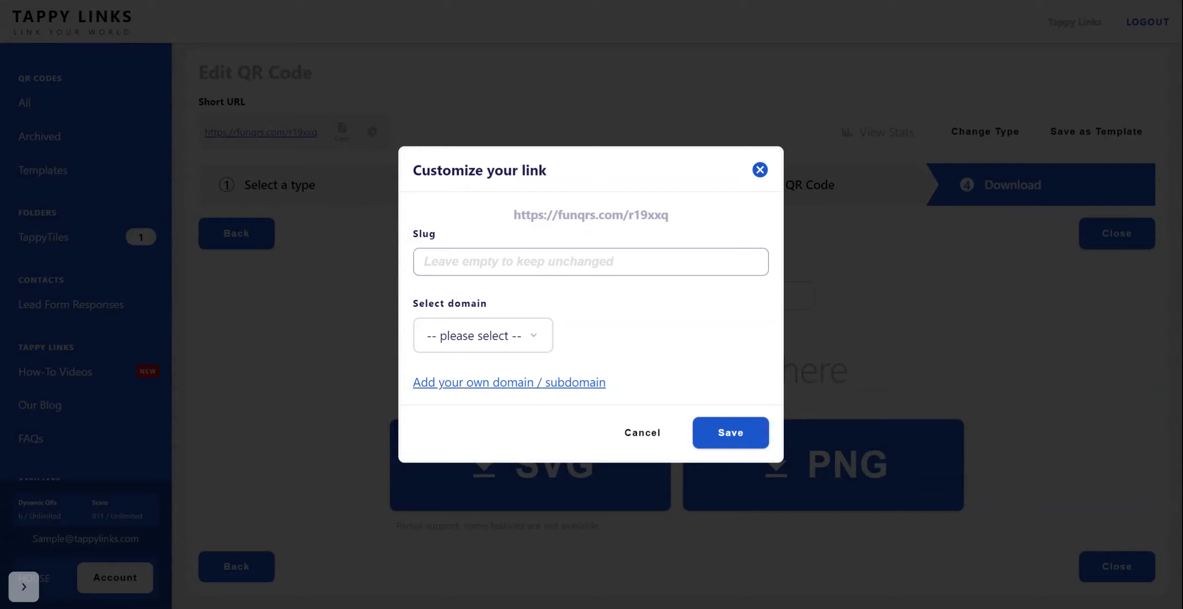
{"action": "type", "text": "testba"}
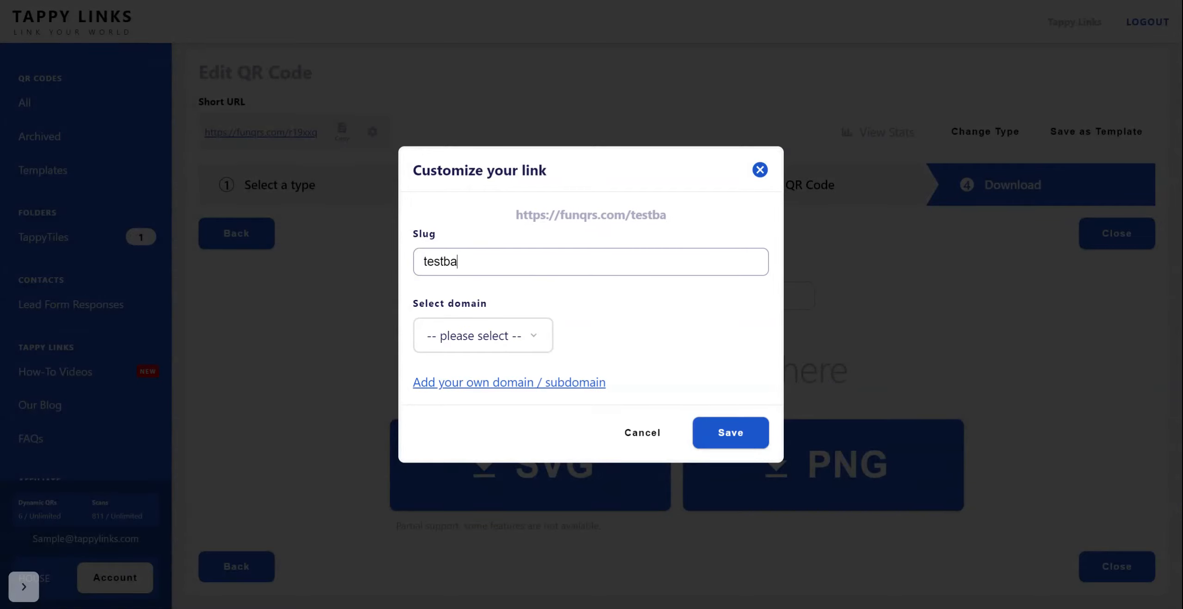
{"action": "type", "text": "r1"}
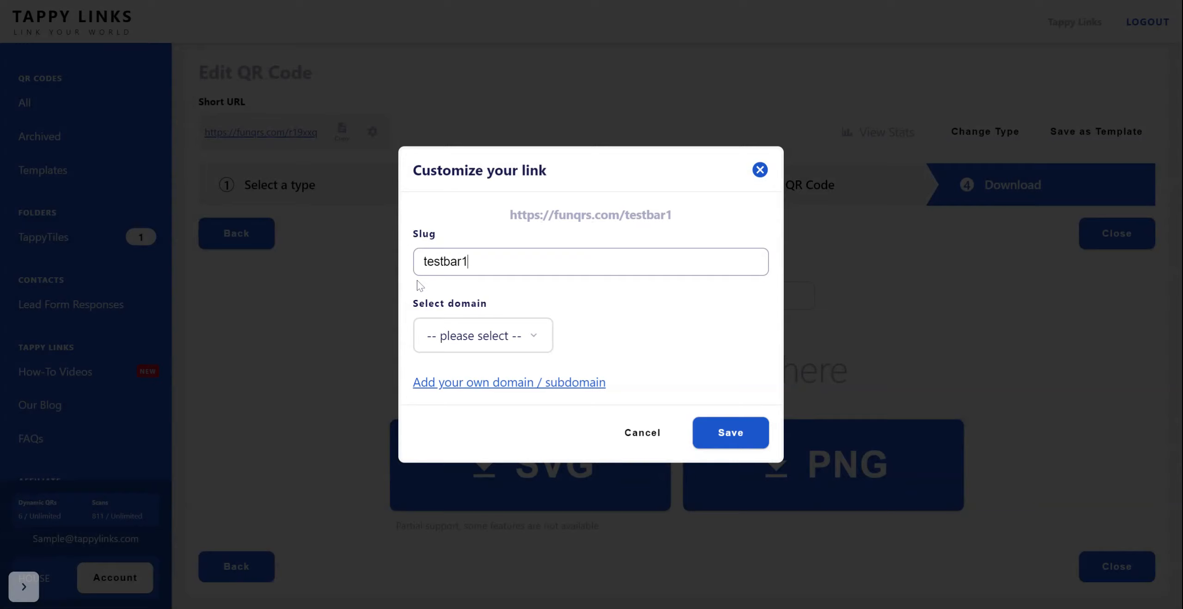
{"action": "left_click", "coordinate": [466, 335]}
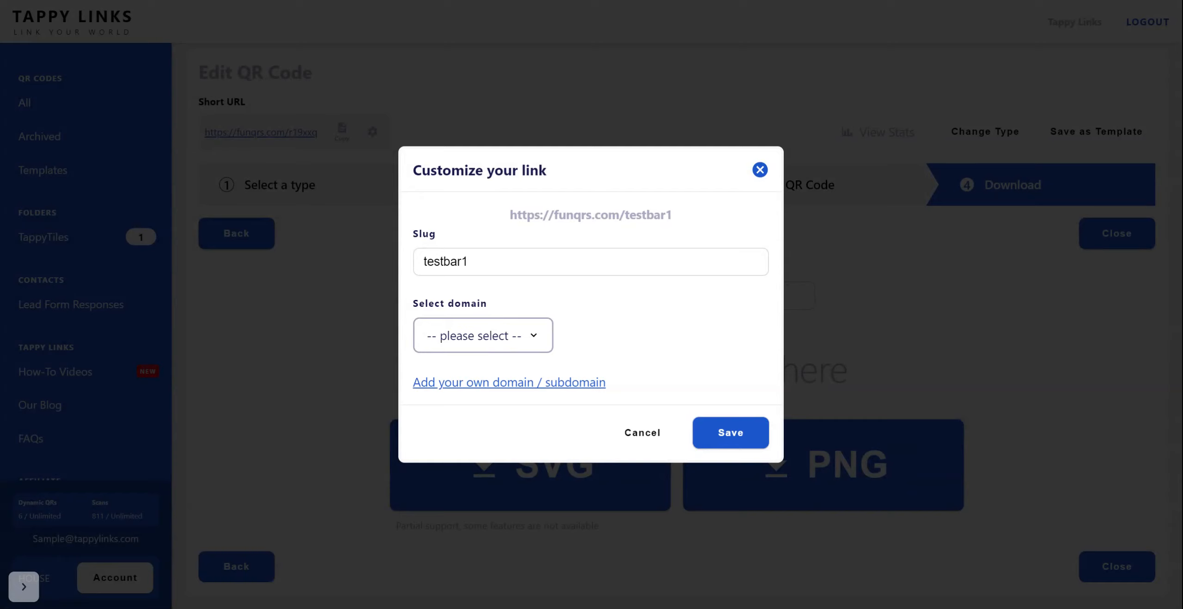
{"action": "left_click", "coordinate": [538, 359]}
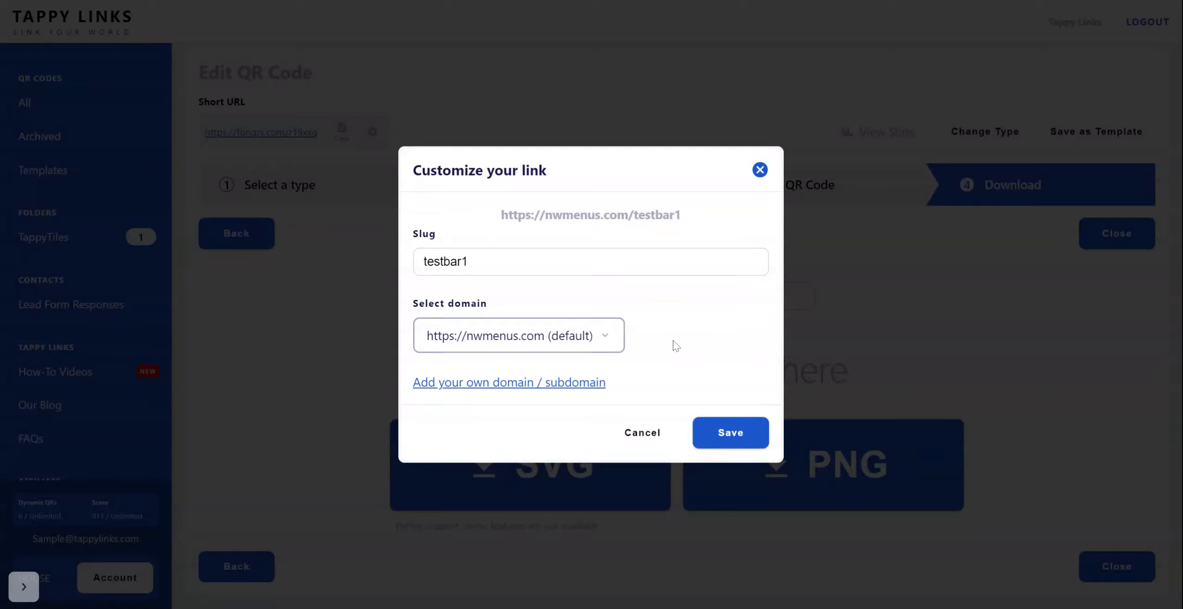
{"action": "left_click", "coordinate": [706, 432]}
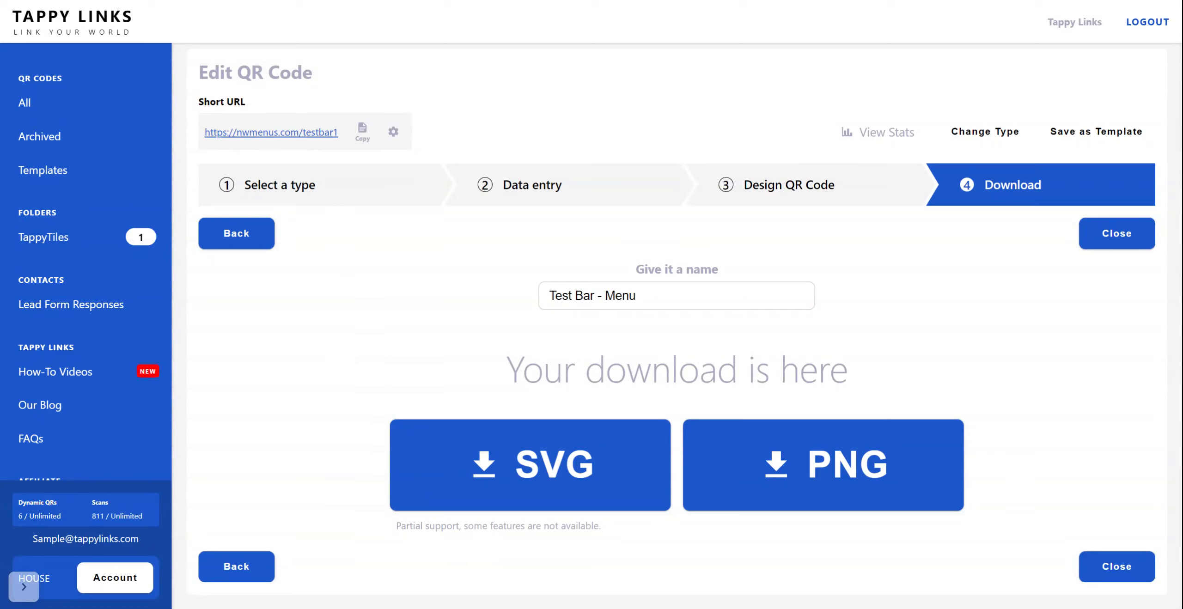
Step: Examine the QR code's name field and the PNG file size options, and cancel the download
{"action": "left_click_drag", "start_coordinate": [636, 295], "coordinate": [518, 304]}
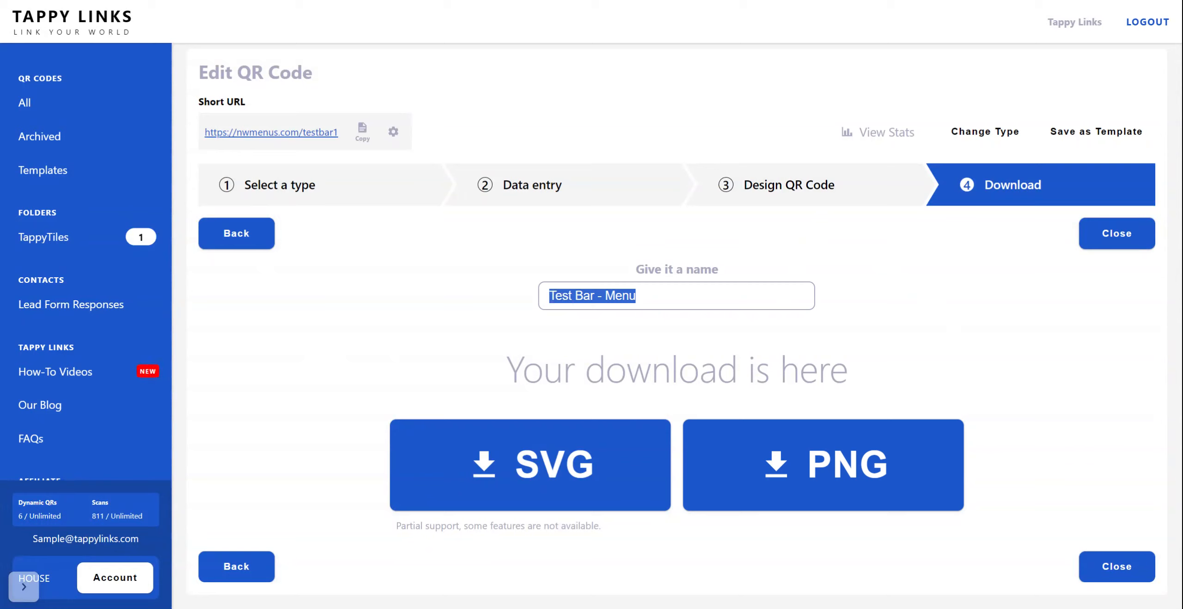
{"action": "left_click_drag", "start_coordinate": [638, 296], "coordinate": [505, 291]}
{"action": "left_click", "coordinate": [637, 296]}
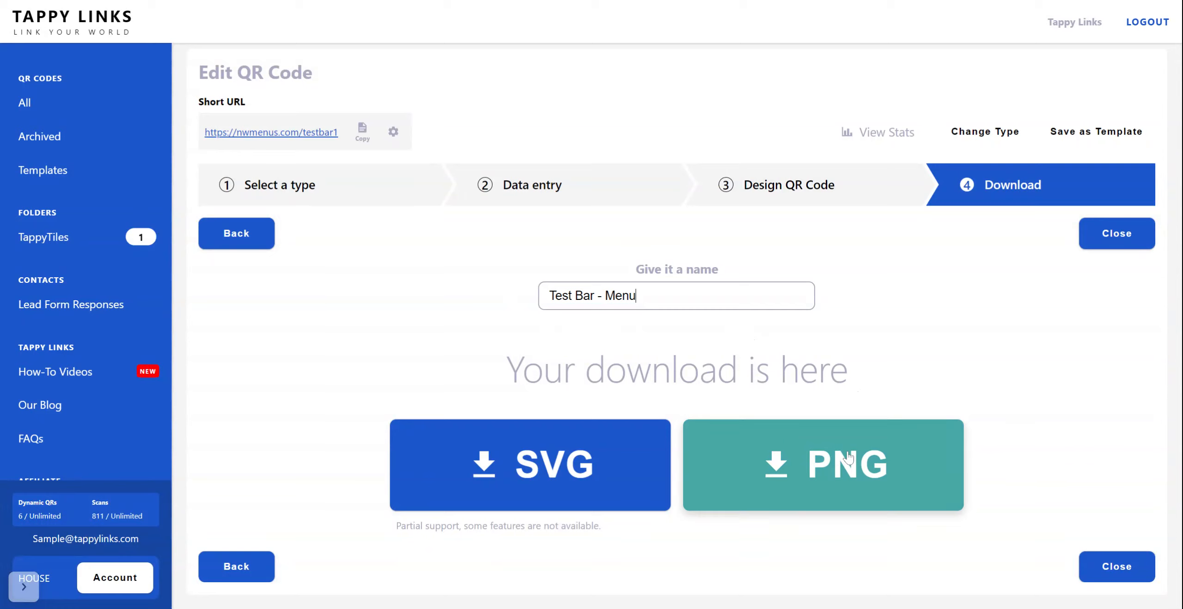
{"action": "left_click", "coordinate": [883, 490]}
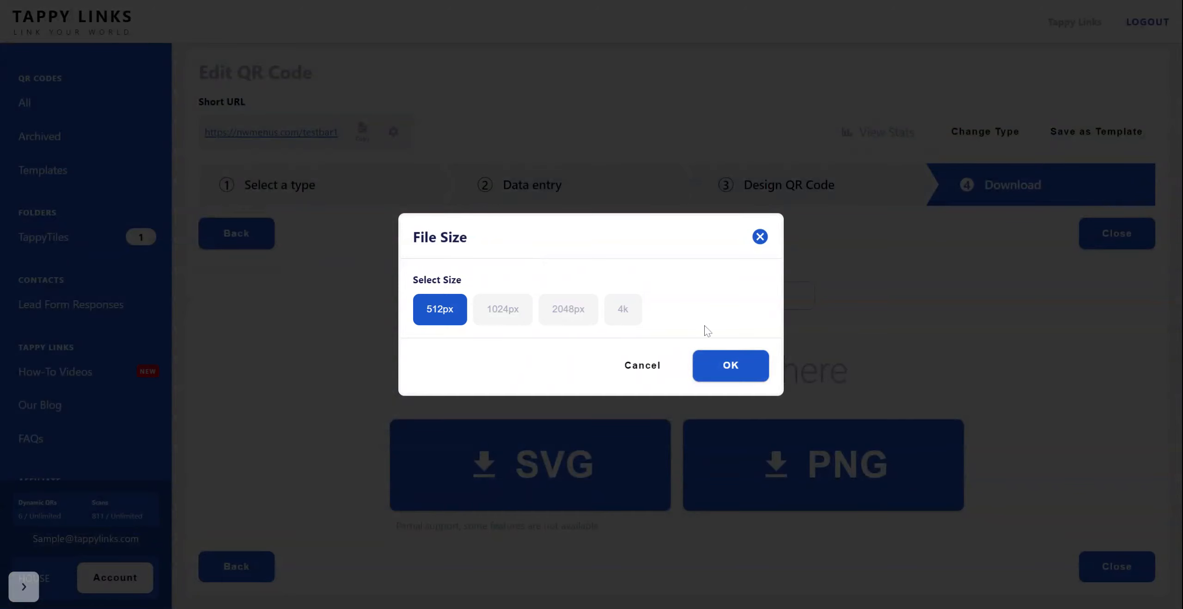
{"action": "left_click", "coordinate": [630, 367]}
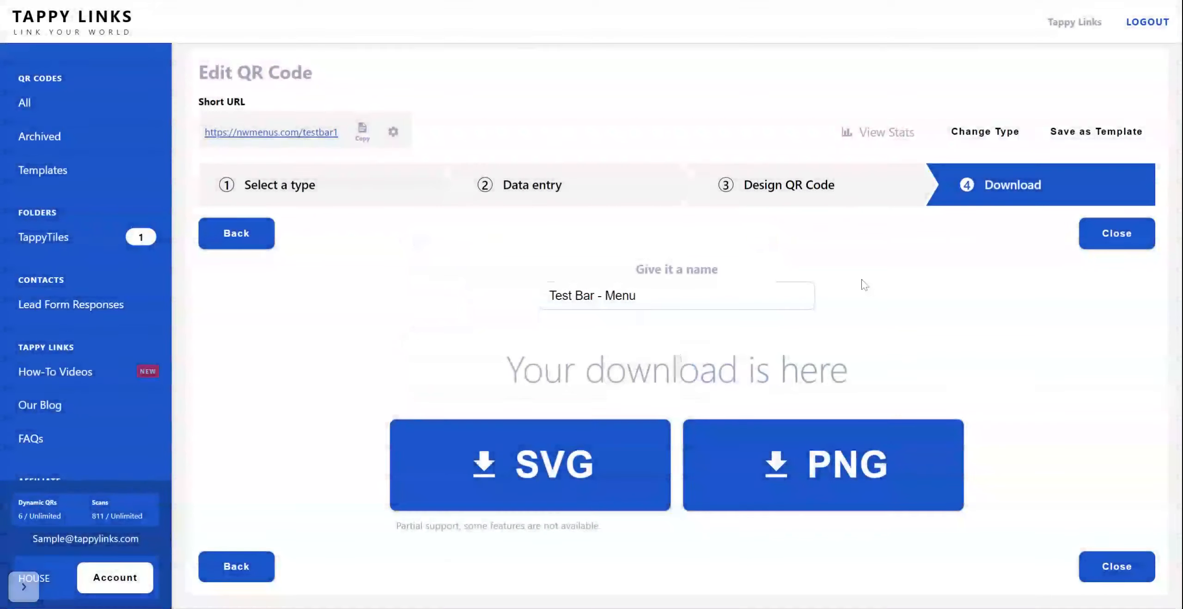
Step: Return to the QR code's own design settings and set the eye external color to the dark blue swatch
{"action": "left_click", "coordinate": [791, 186]}
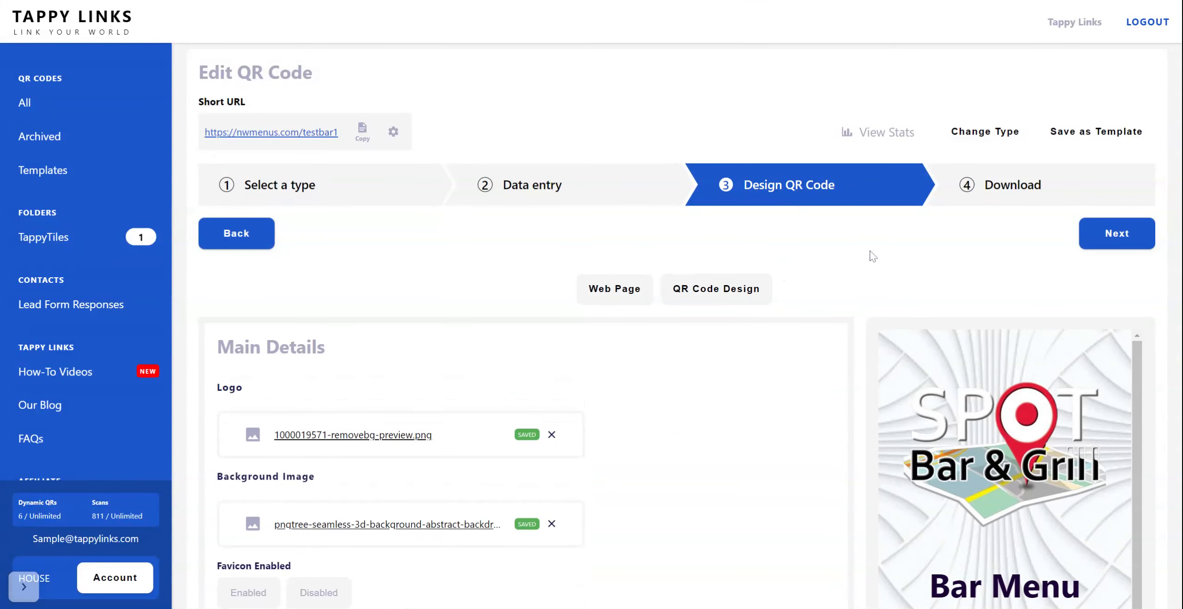
{"action": "scroll", "coordinate": [872, 257], "scroll_direction": "down", "scroll_amount": 1}
{"action": "left_click", "coordinate": [716, 216]}
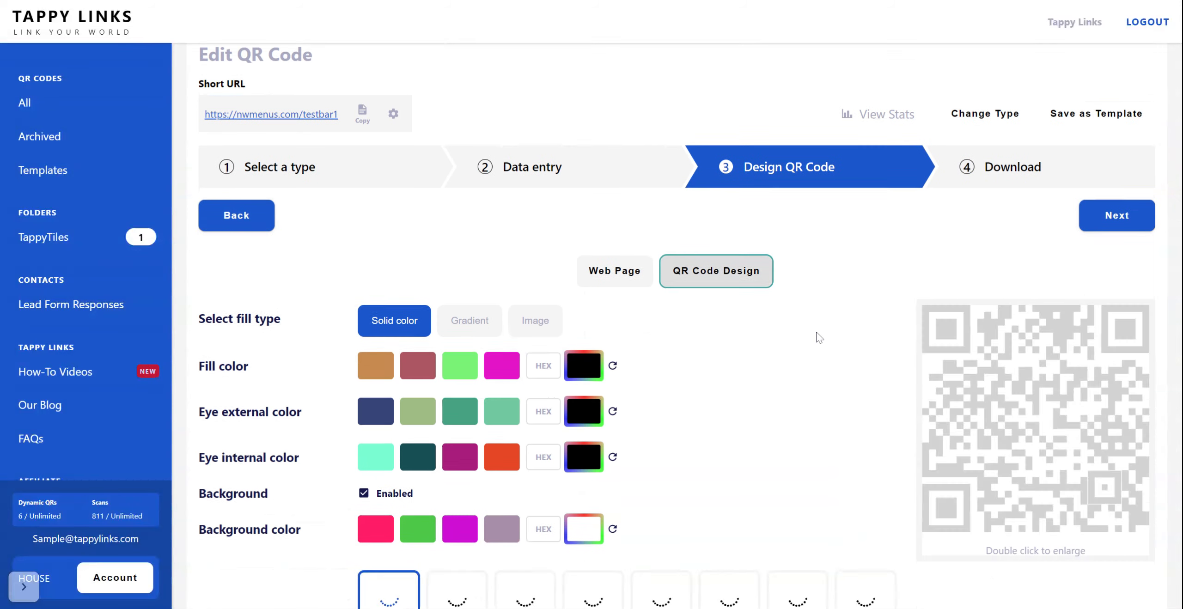
{"action": "scroll", "coordinate": [815, 335], "scroll_direction": "down", "scroll_amount": 3}
{"action": "left_click", "coordinate": [472, 258]}
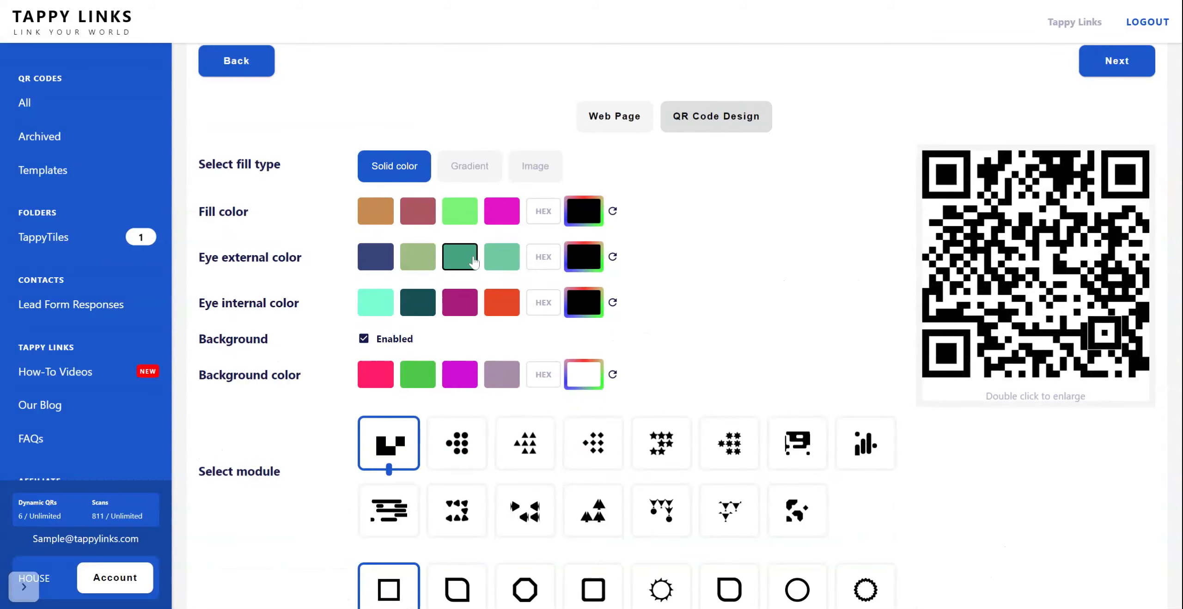
{"action": "left_click", "coordinate": [371, 262]}
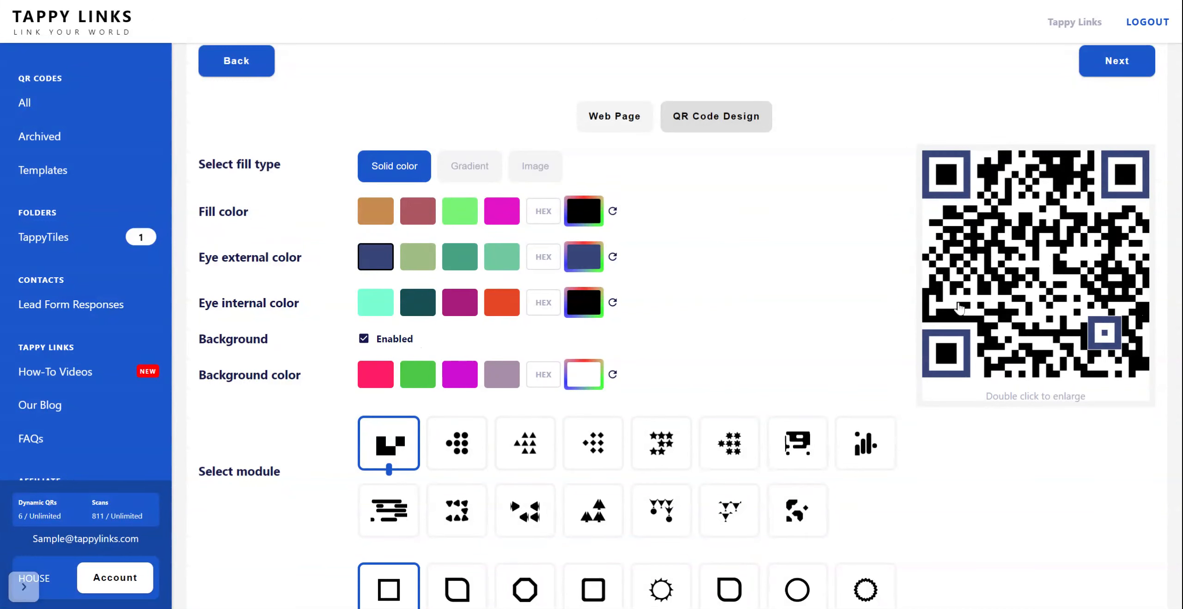
Step: Choose the triangle grid module, the rounded-square finder and the small square finder dot for the QR code
{"action": "left_click", "coordinate": [526, 446]}
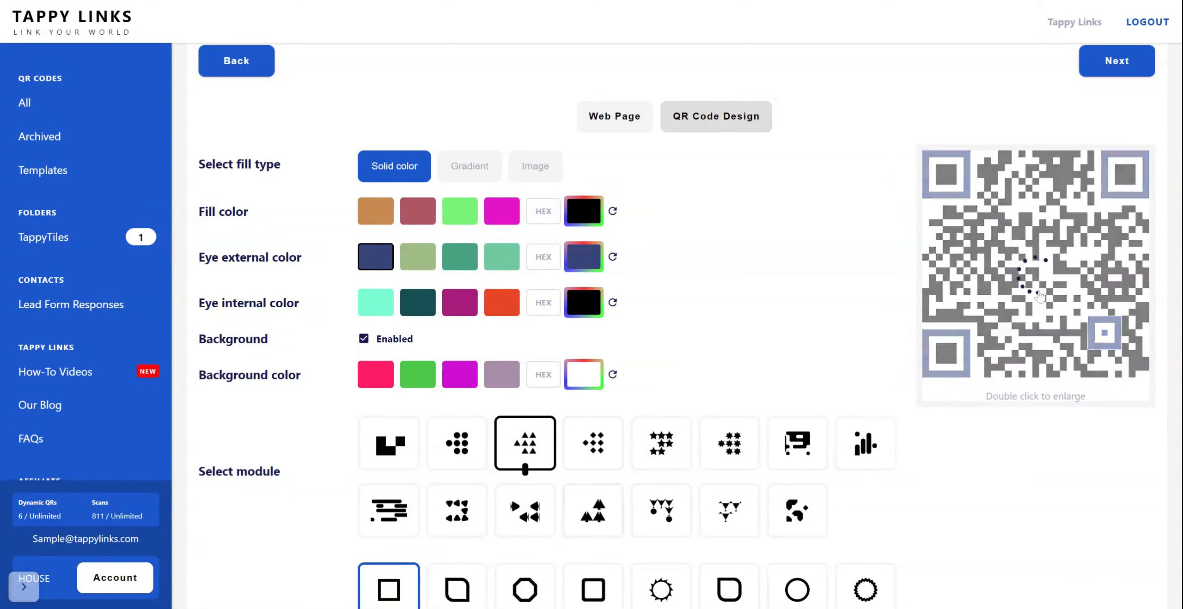
{"action": "scroll", "coordinate": [868, 319], "scroll_direction": "down", "scroll_amount": 5}
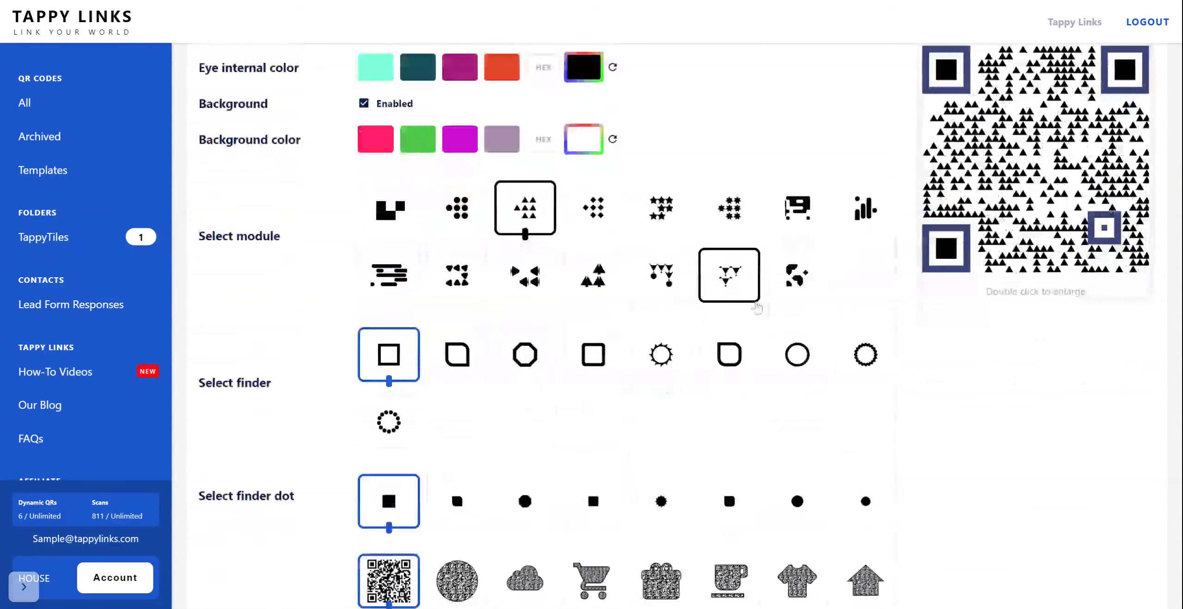
{"action": "left_click", "coordinate": [585, 343]}
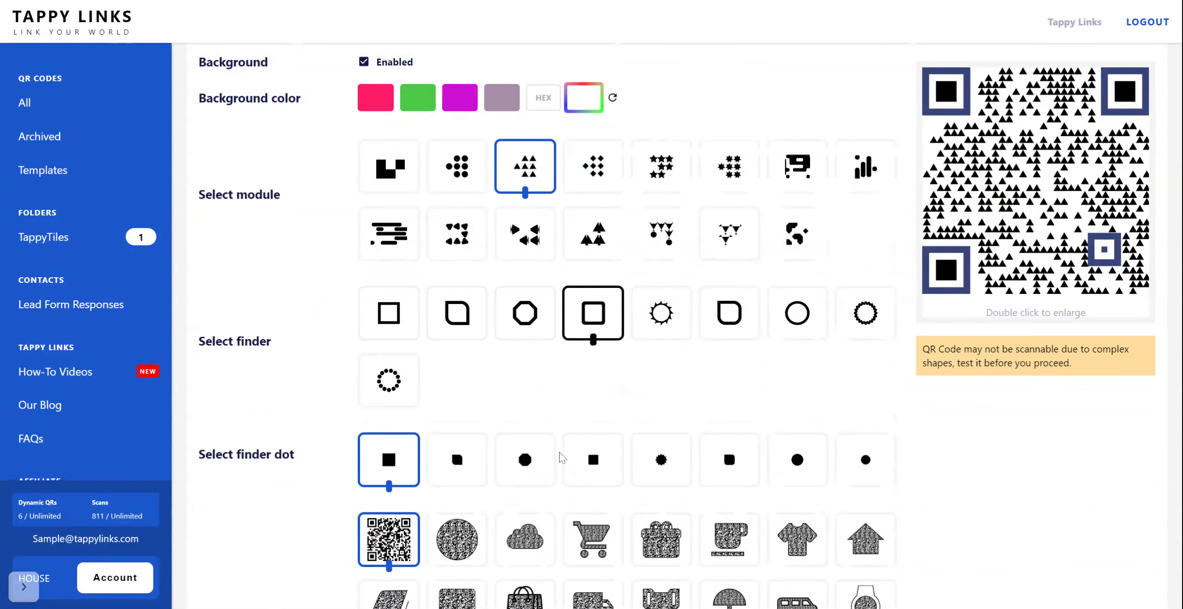
{"action": "left_click", "coordinate": [605, 480]}
Step: Set the QR code's shape to the hamburger and look over the frame color and logo options
{"action": "scroll", "coordinate": [610, 487], "scroll_direction": "down", "scroll_amount": 7}
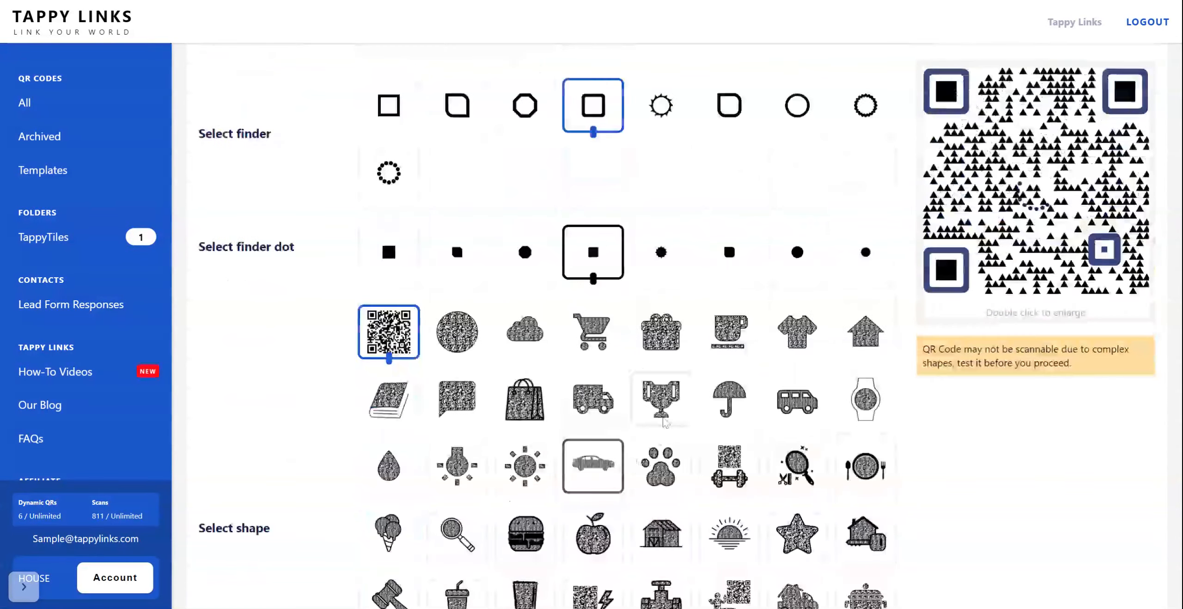
{"action": "left_click", "coordinate": [551, 319]}
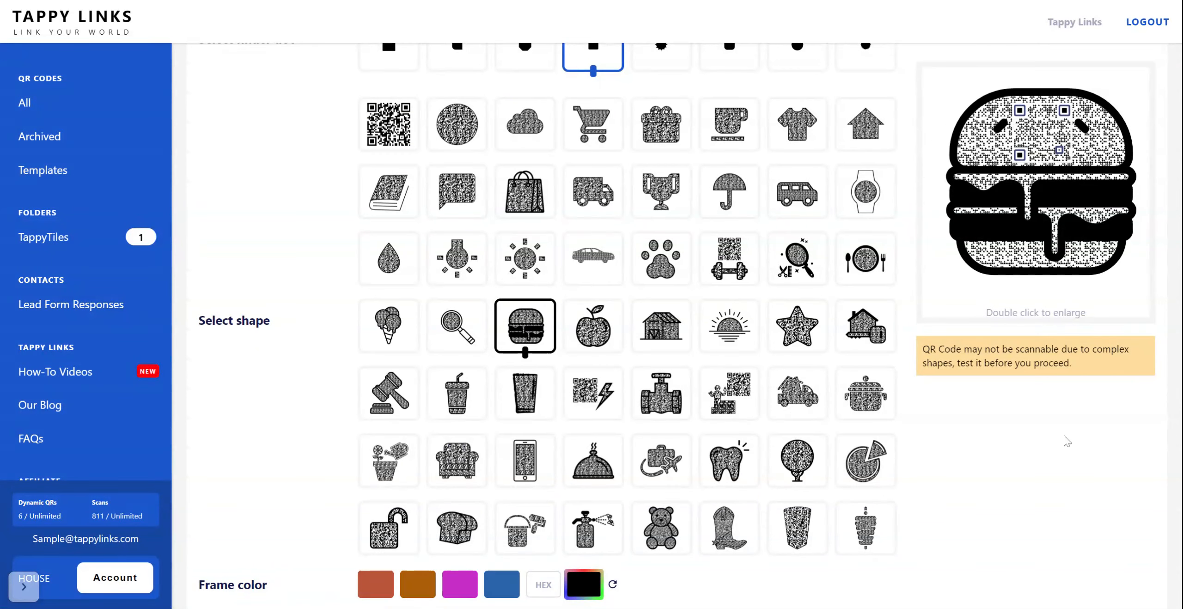
{"action": "scroll", "coordinate": [927, 516], "scroll_direction": "down", "scroll_amount": 7}
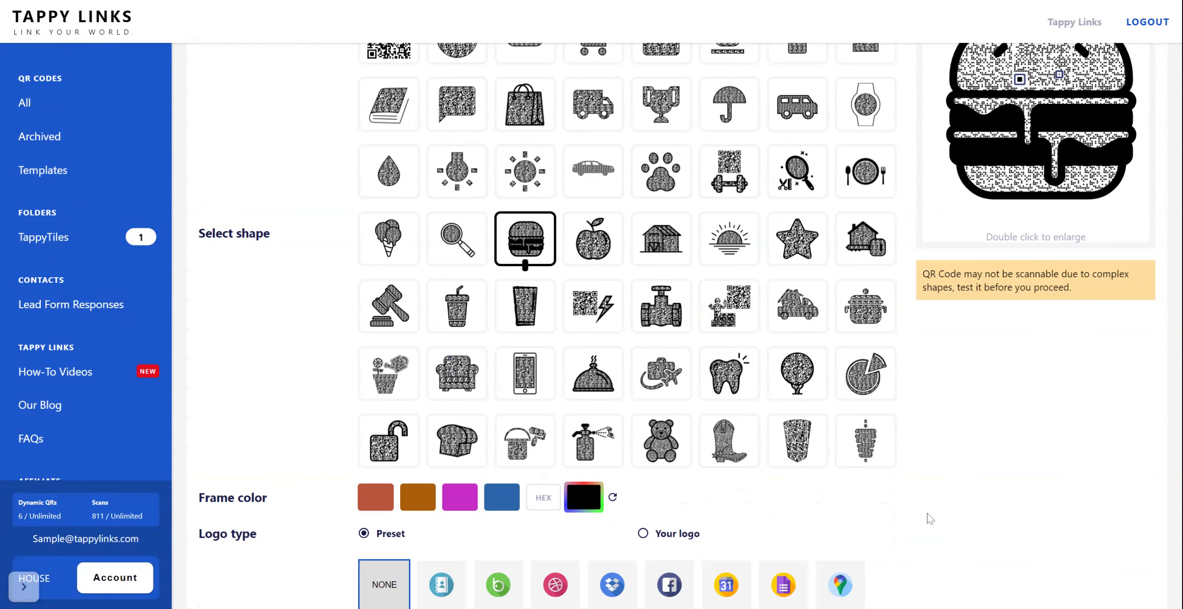
{"action": "scroll", "coordinate": [1175, 213], "scroll_direction": "up", "scroll_amount": 13}
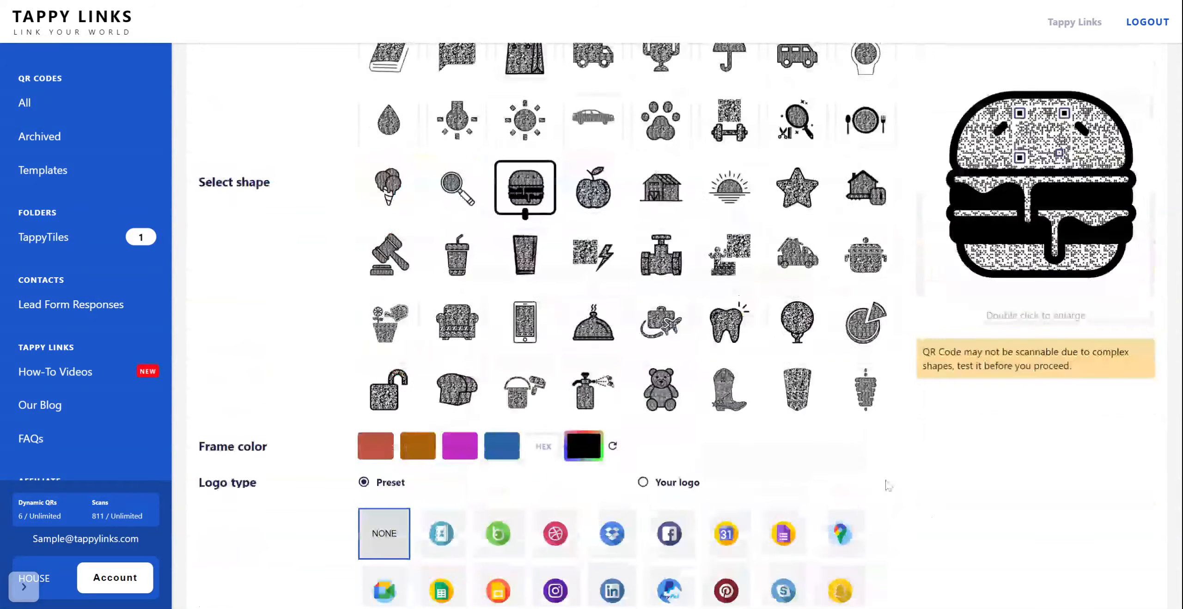
Step: Return to the download stage, download the QR code as a 512px PNG, and close the editor
{"action": "scroll", "coordinate": [746, 352], "scroll_direction": "up", "scroll_amount": 10}
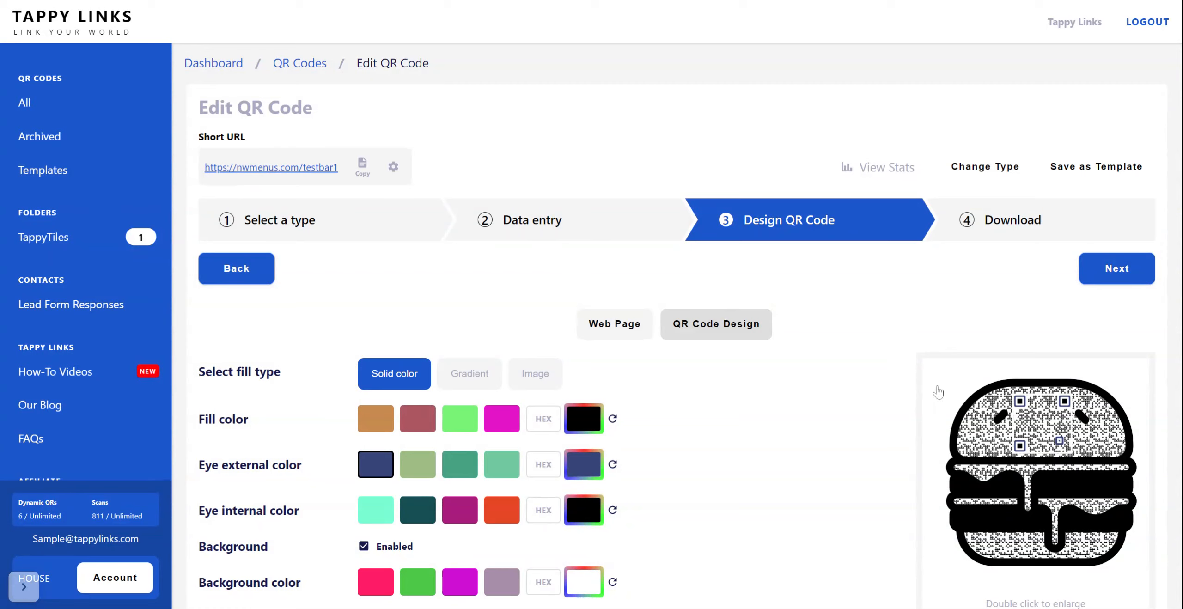
{"action": "left_click", "coordinate": [1014, 230]}
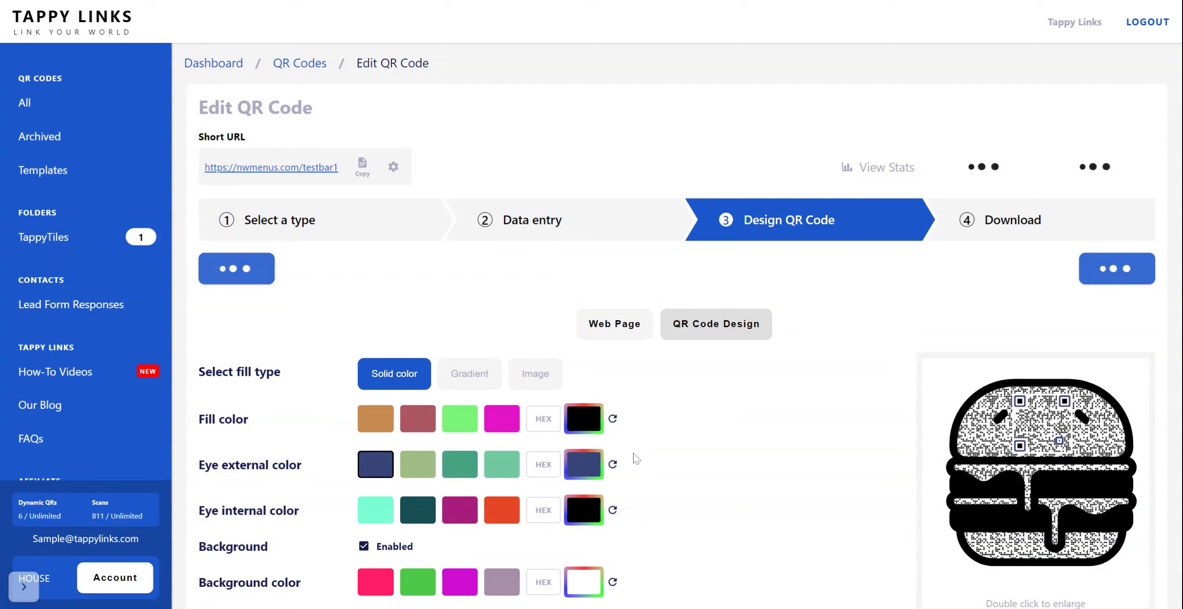
{"action": "left_click", "coordinate": [937, 479]}
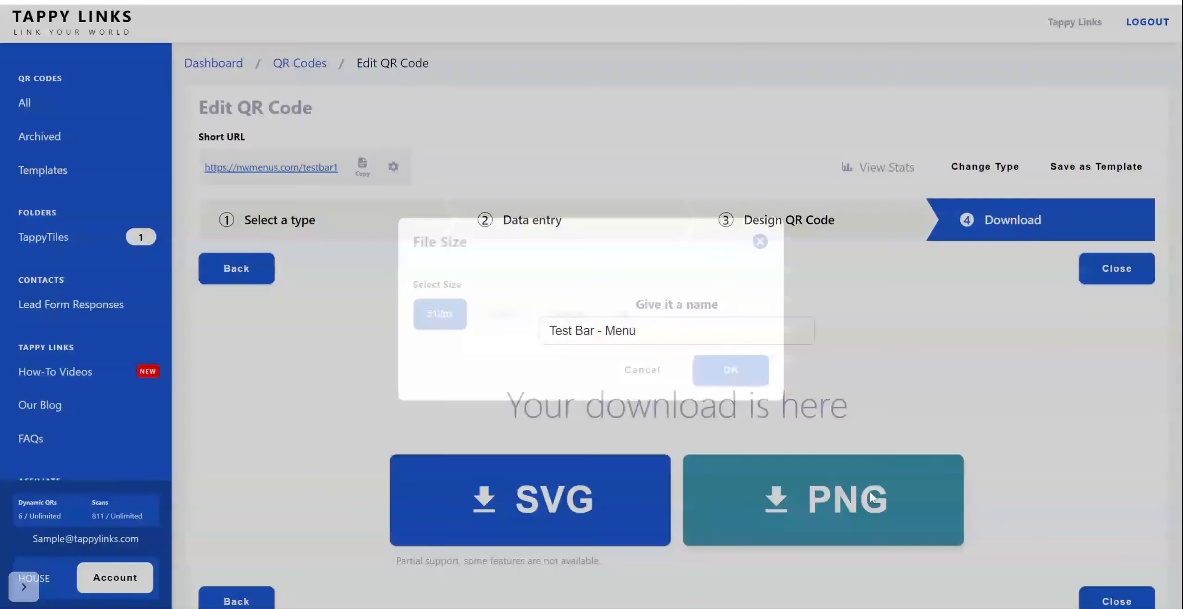
{"action": "left_click", "coordinate": [698, 364]}
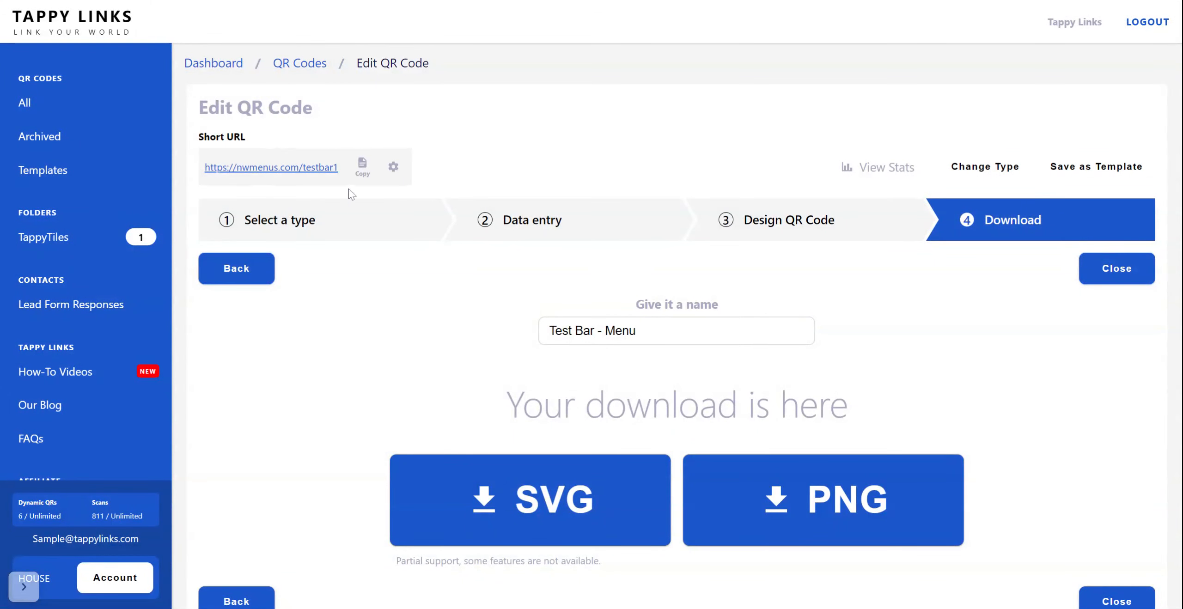
{"action": "scroll", "coordinate": [626, 322], "scroll_direction": "down", "scroll_amount": 1}
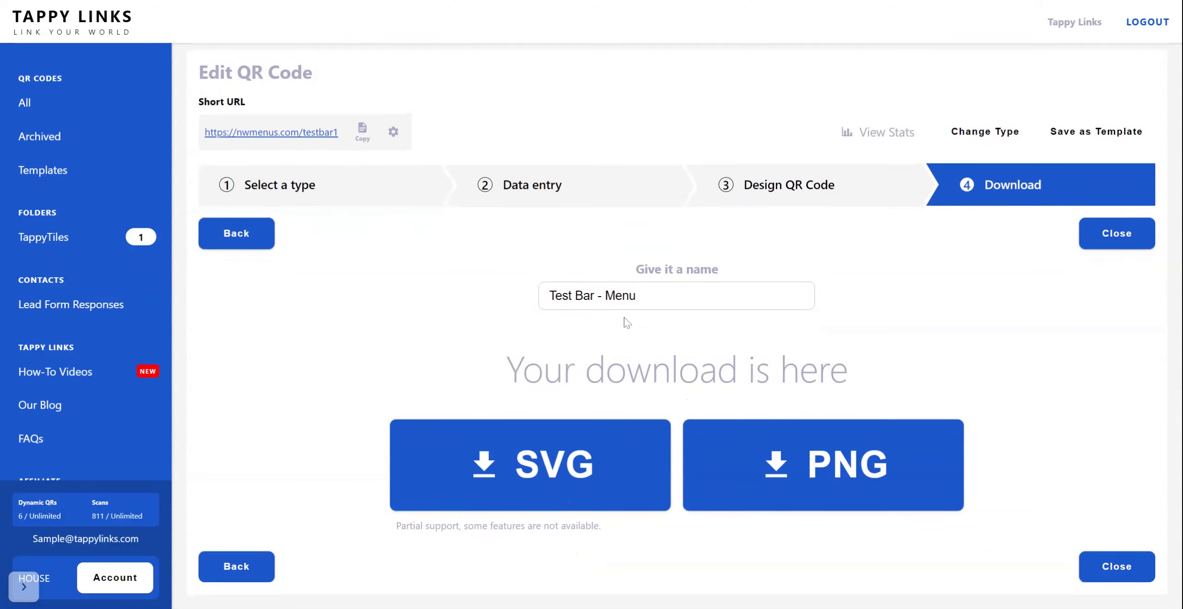
{"action": "left_click", "coordinate": [1117, 565]}
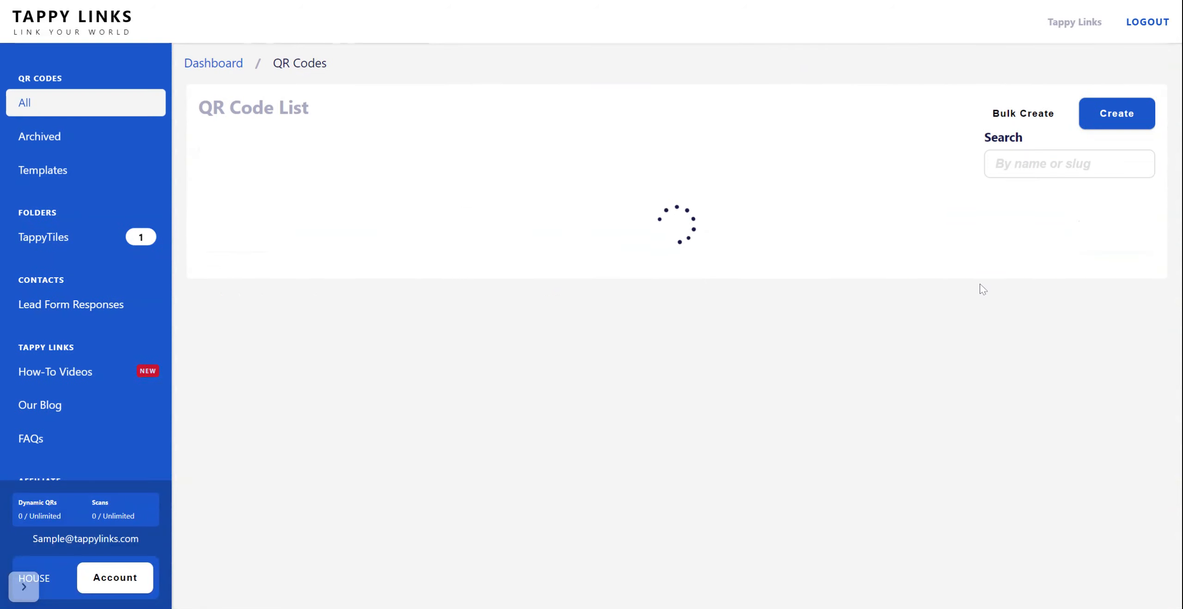